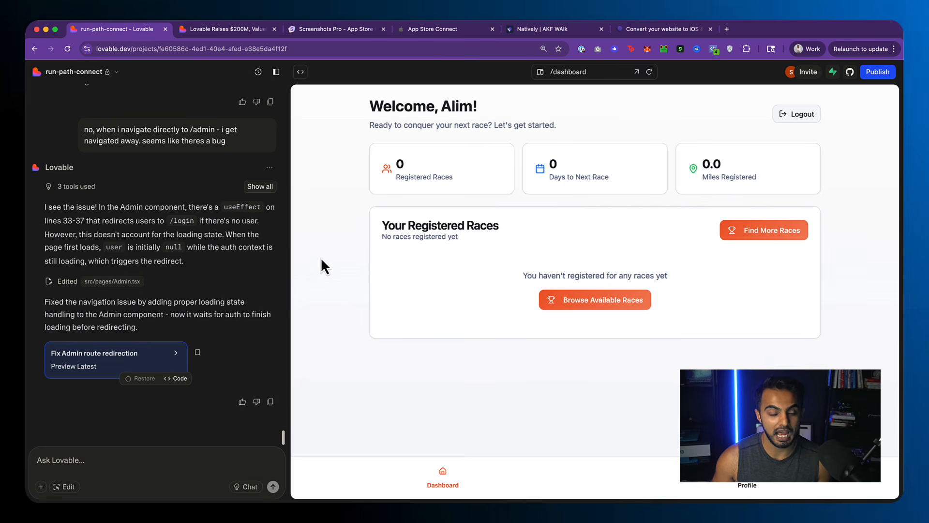
Open the published run-path-connect.lovable.app site from the Lovable project and select its web address
click(877, 72)
click(883, 168)
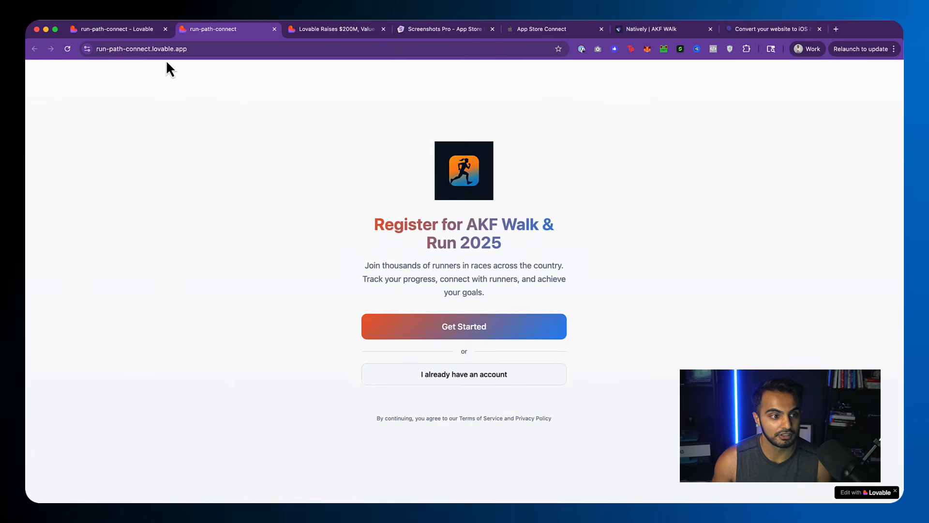
click(166, 50)
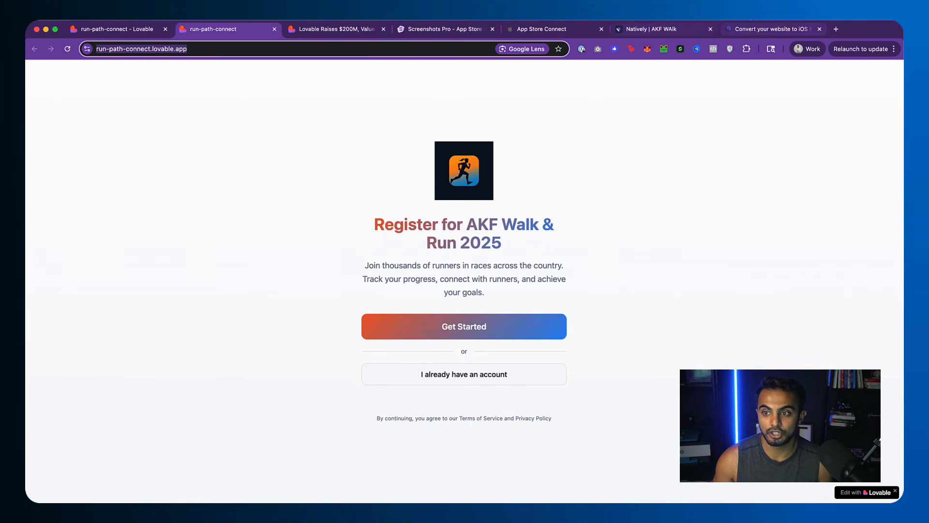
Place the Natively homepage tab beside the published site's tab and copy the published site's URL
click(751, 27)
drag(753, 27, 338, 36)
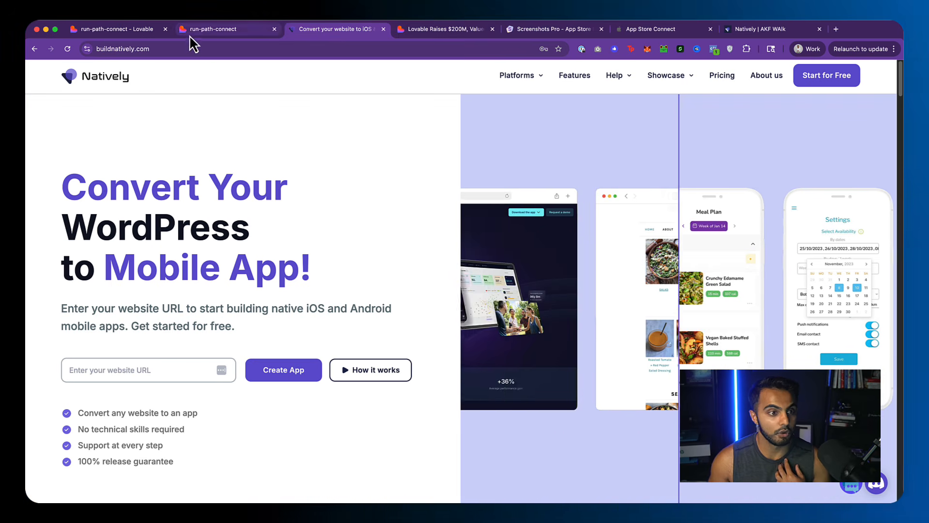
click(189, 34)
click(167, 49)
key(super+c)
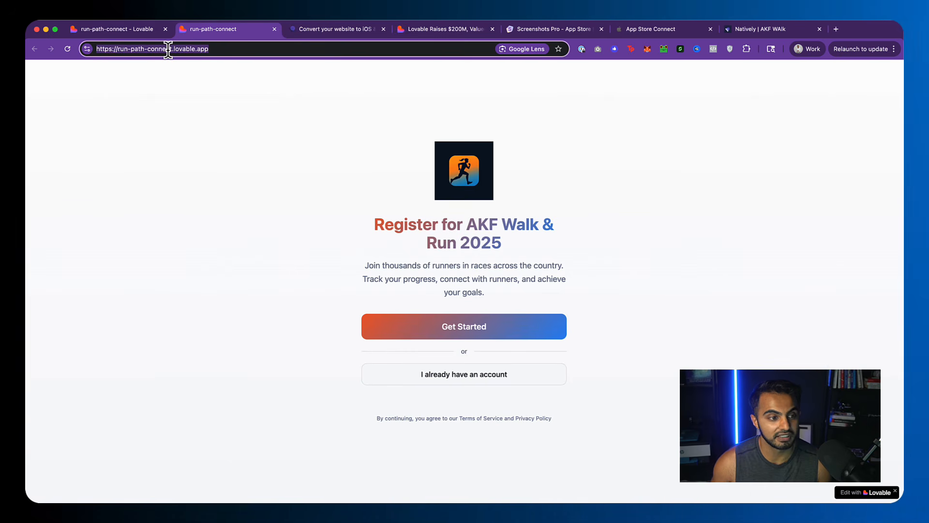
click(324, 34)
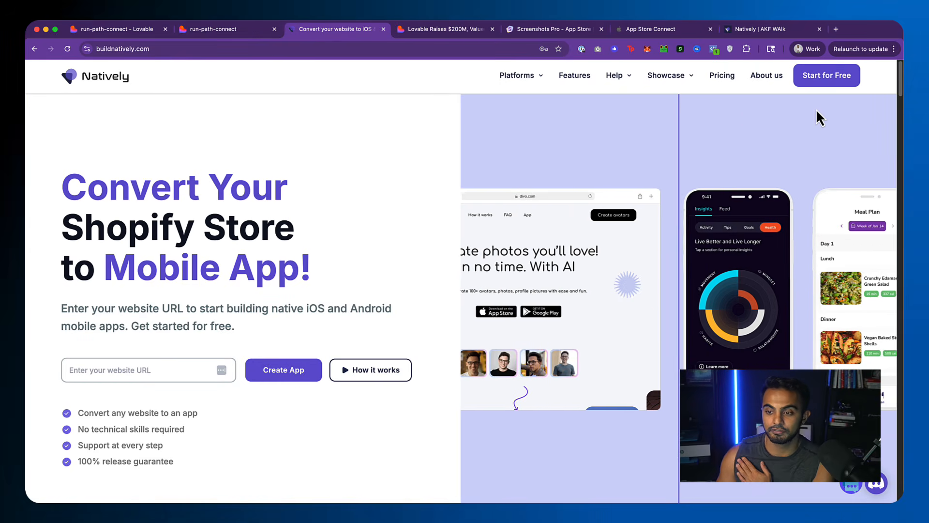
Review Natively's Preview, Unlimited and Lifetime pricing plans, switching from annual to monthly billing
click(722, 77)
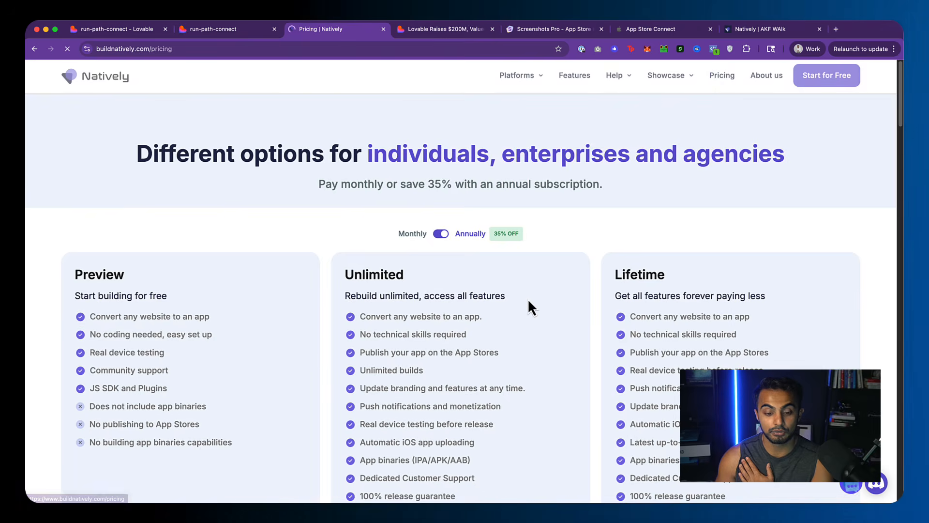
scroll(530, 300, down, 5)
scroll(513, 262, up, 1)
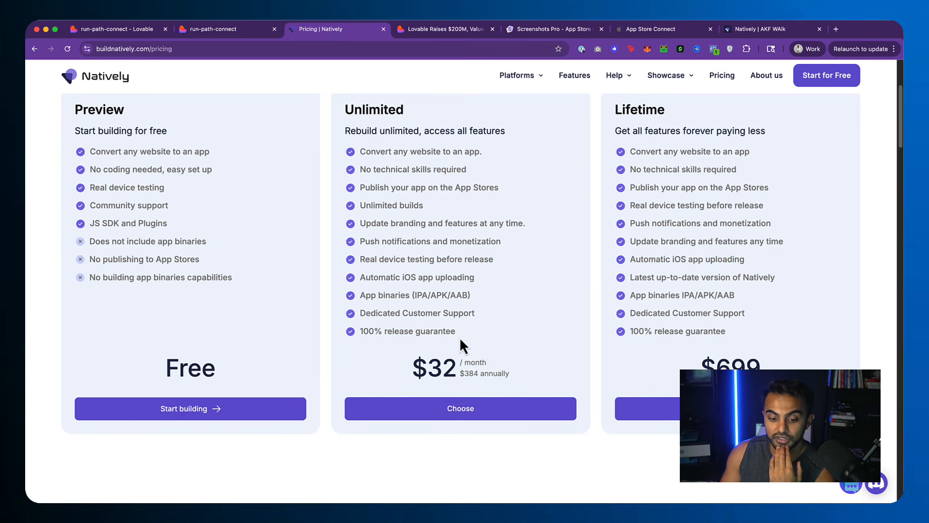
scroll(441, 403, up, 1)
scroll(441, 407, up, 3)
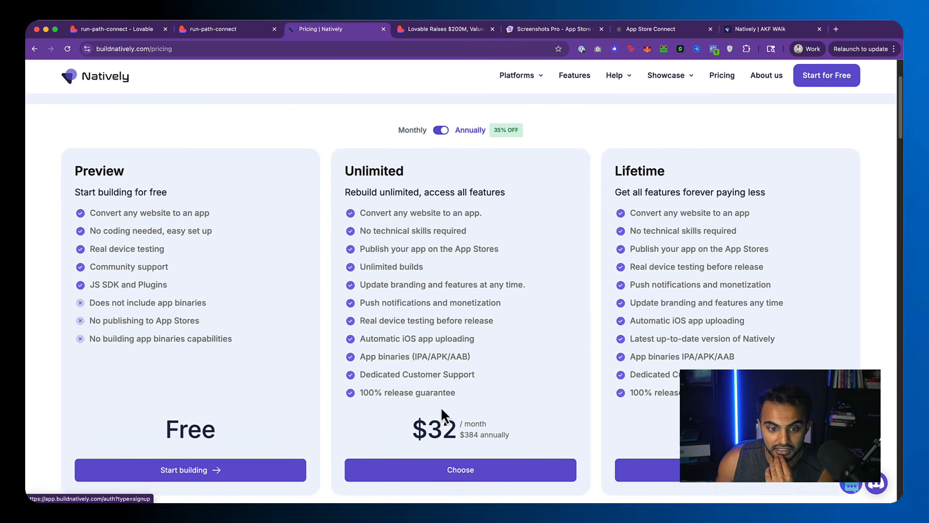
click(452, 147)
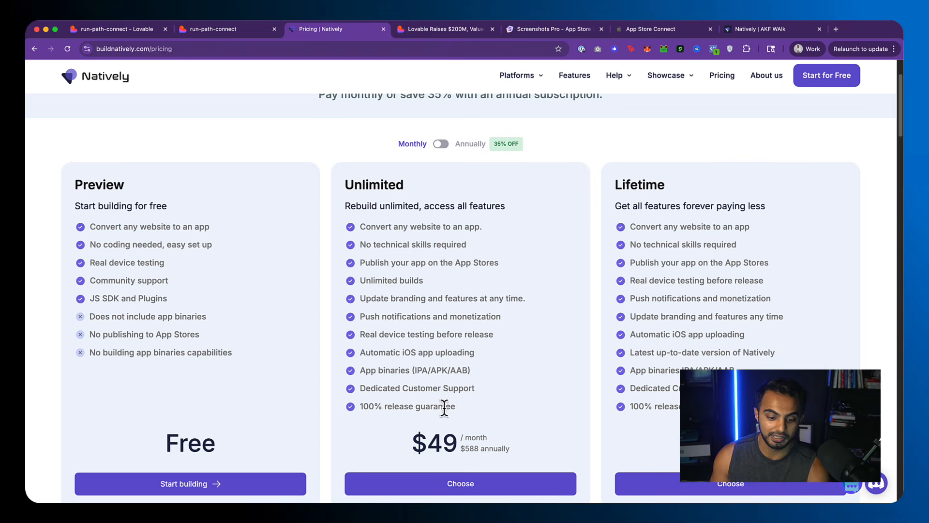
scroll(473, 377, down, 1)
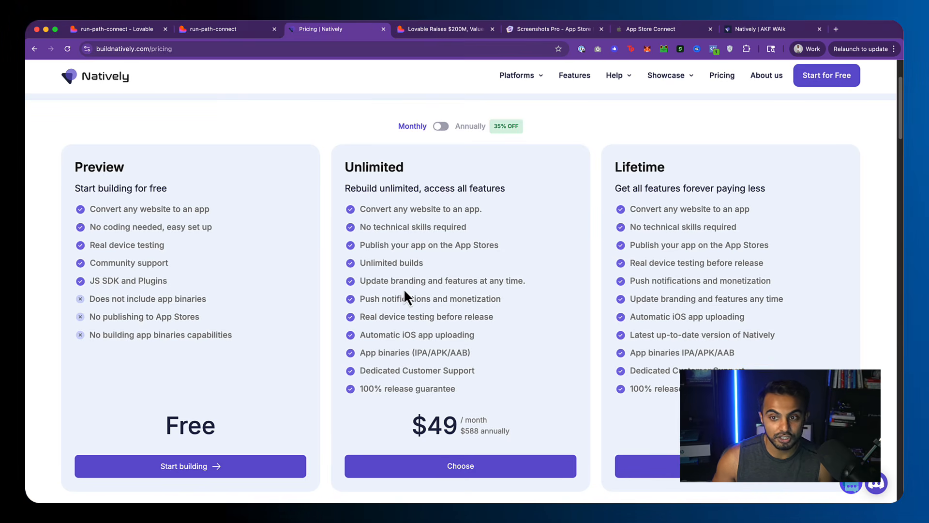
Open the Natively apps dashboard and start a new app named "Test Tutorial"
drag(745, 30, 433, 33)
click(78, 115)
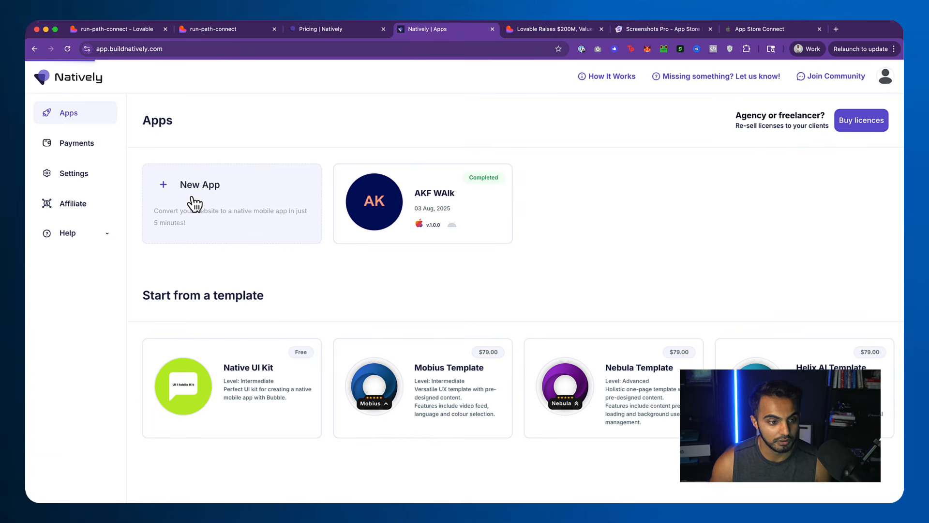
click(193, 202)
click(432, 224)
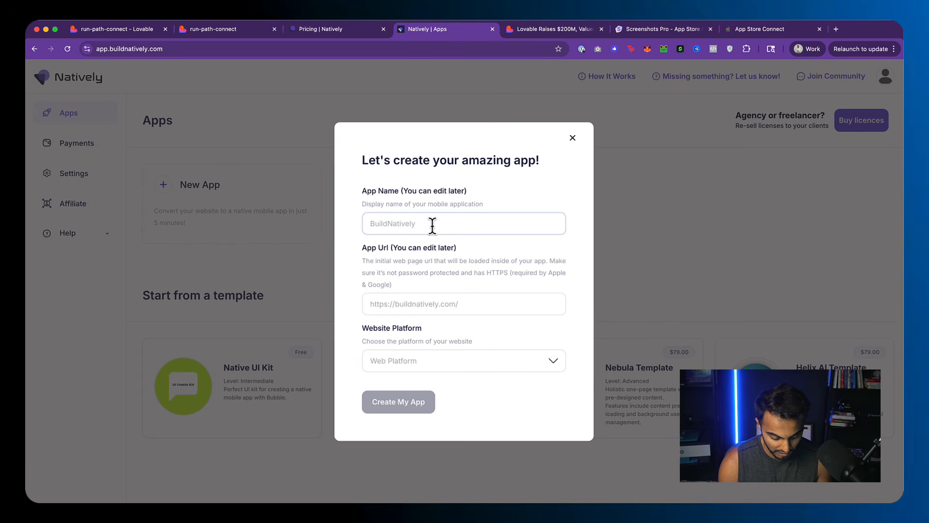
text(Test )
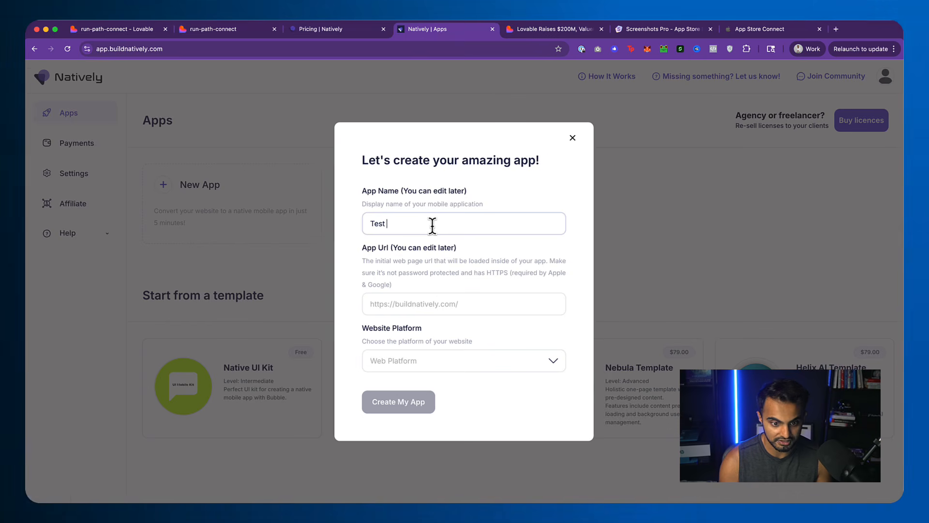
text(Turoai)
key(BackSpace)
key(BackSpace)
key(BackSpace)
key(BackSpace)
text(torial)
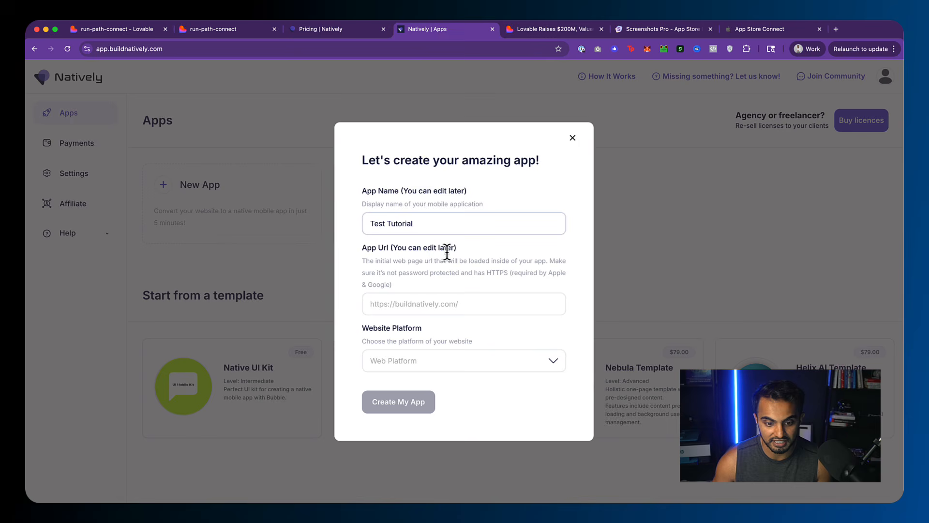
click(443, 300)
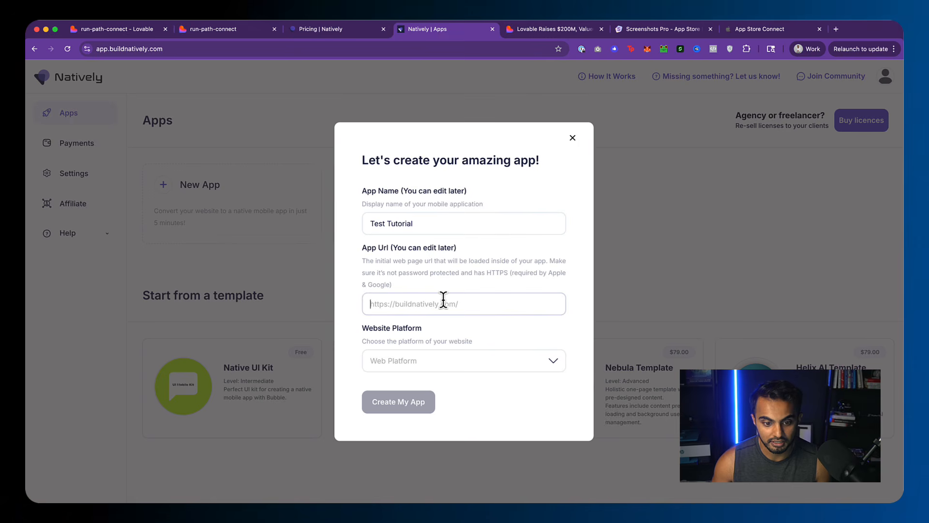
key(super+v)
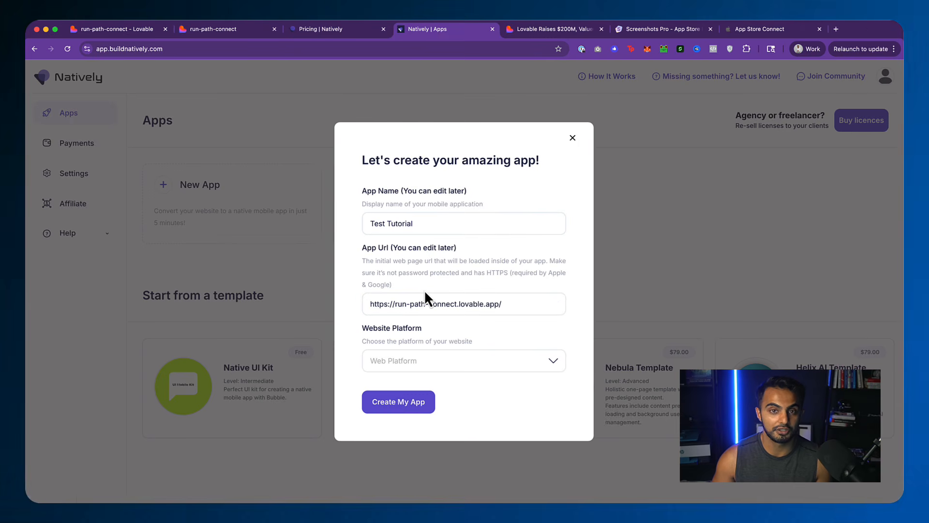
click(435, 362)
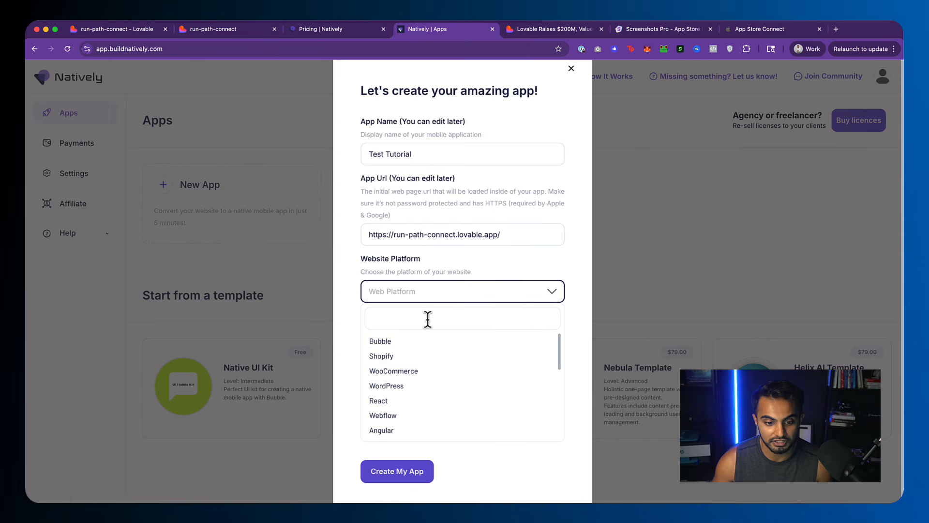
scroll(405, 373, down, 5)
scroll(405, 373, up, 2)
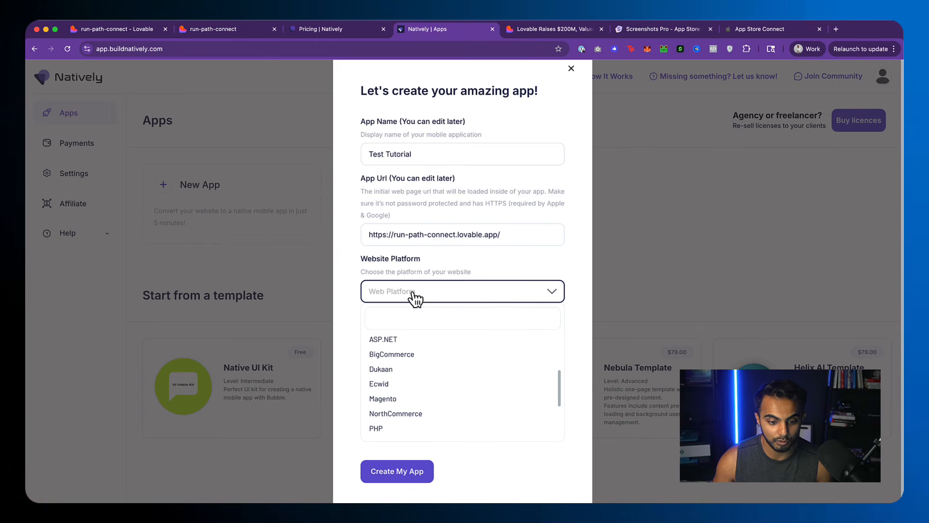
click(404, 317)
text(react)
click(396, 386)
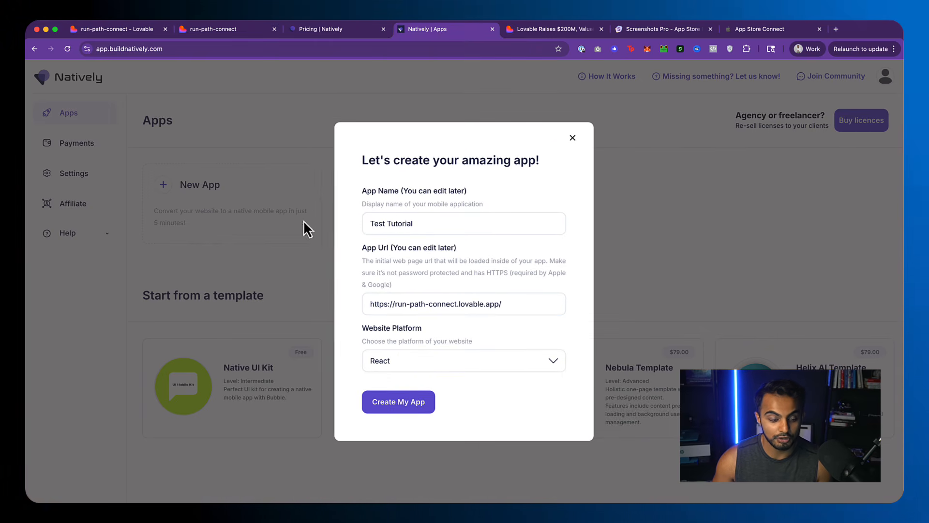
Switch to the Lovable project's code and open ProtectedRoute.tsx in the src/components folder
click(138, 32)
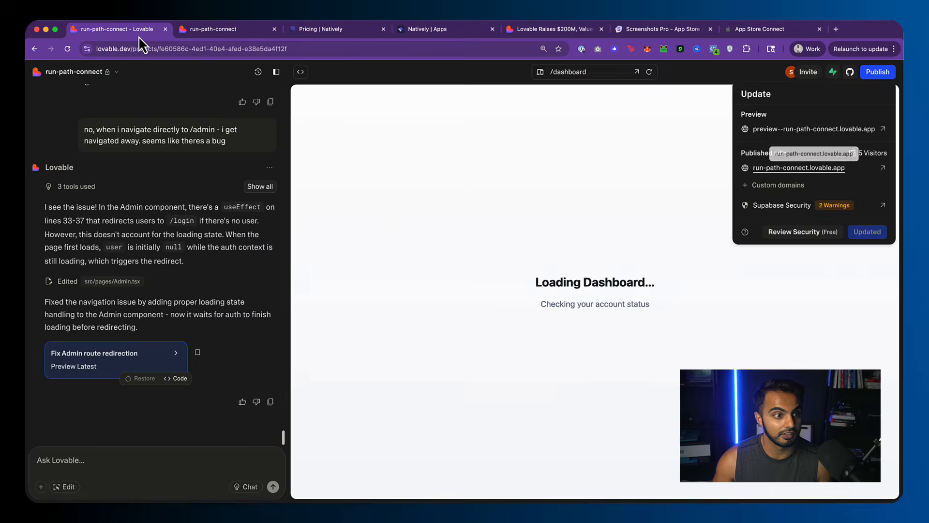
click(301, 73)
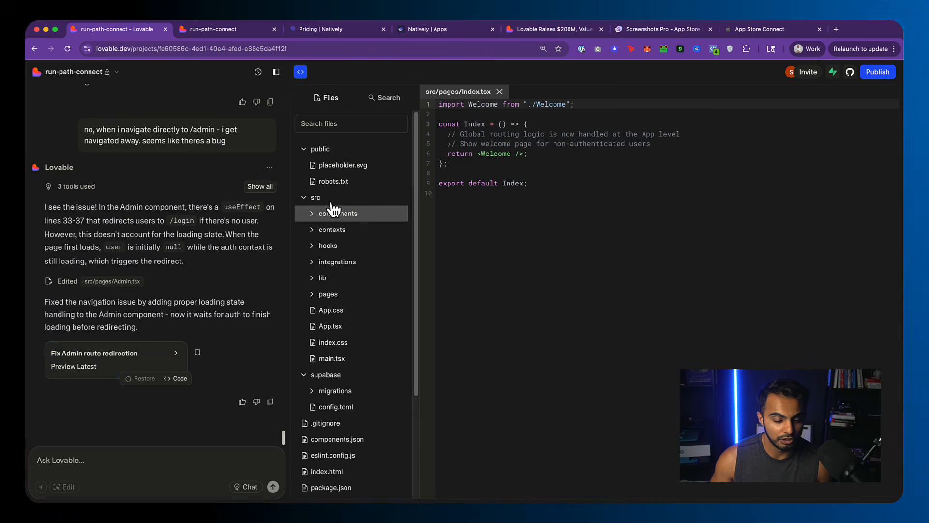
click(334, 213)
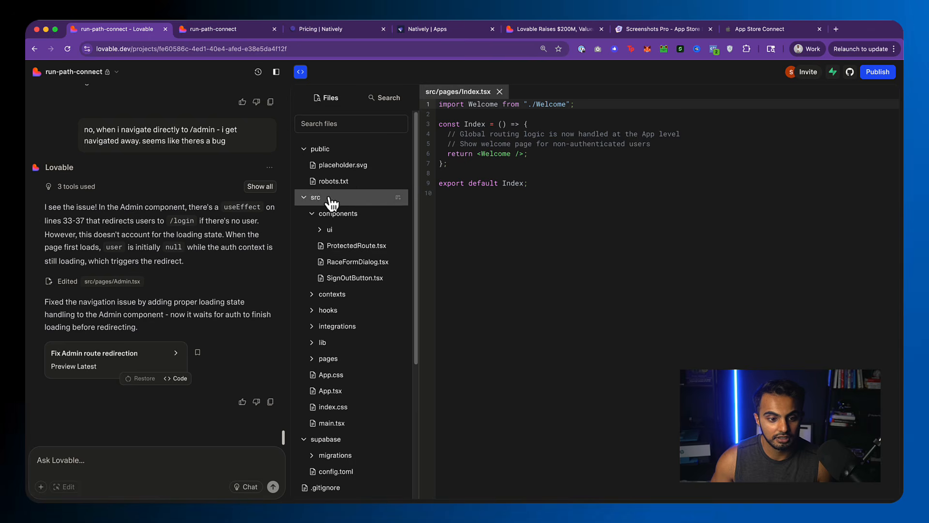
click(387, 246)
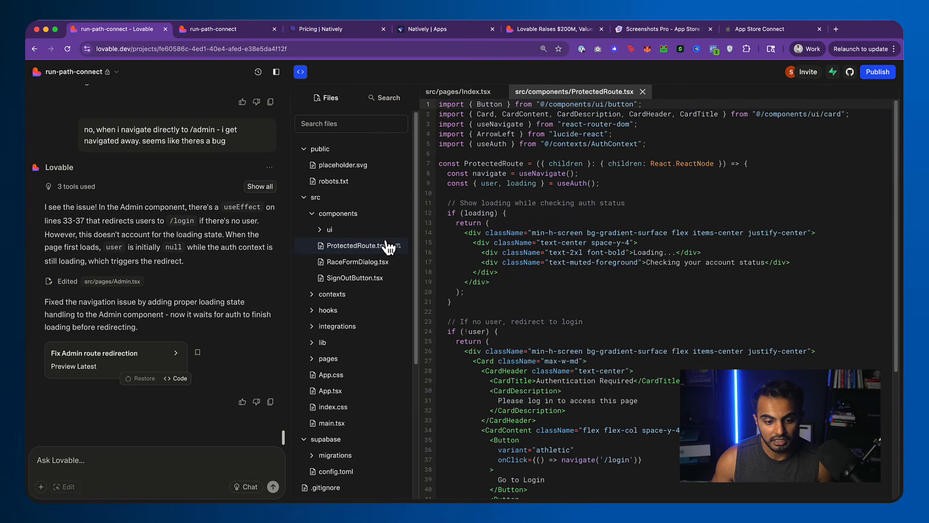
Examine dialog.tsx and drawer.tsx in the components' ui folder for the use of React
click(363, 229)
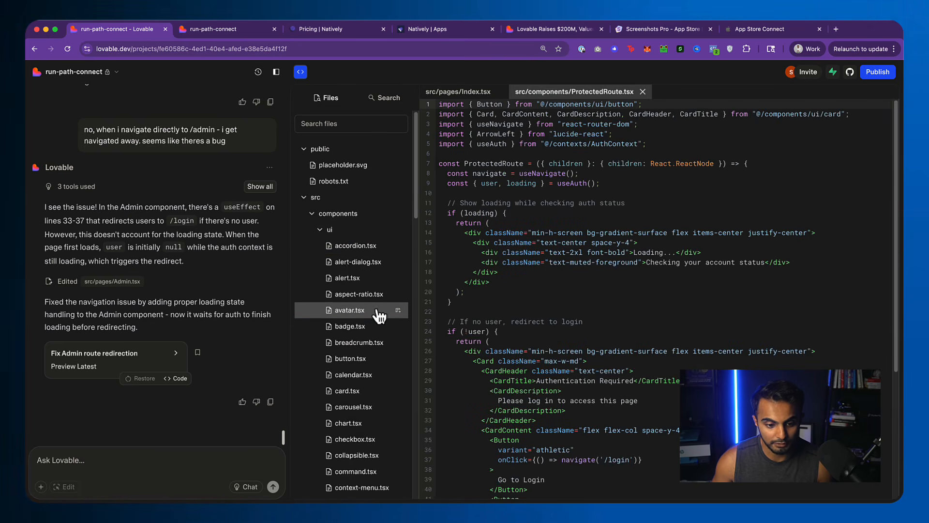
scroll(380, 317, down, 5)
click(371, 277)
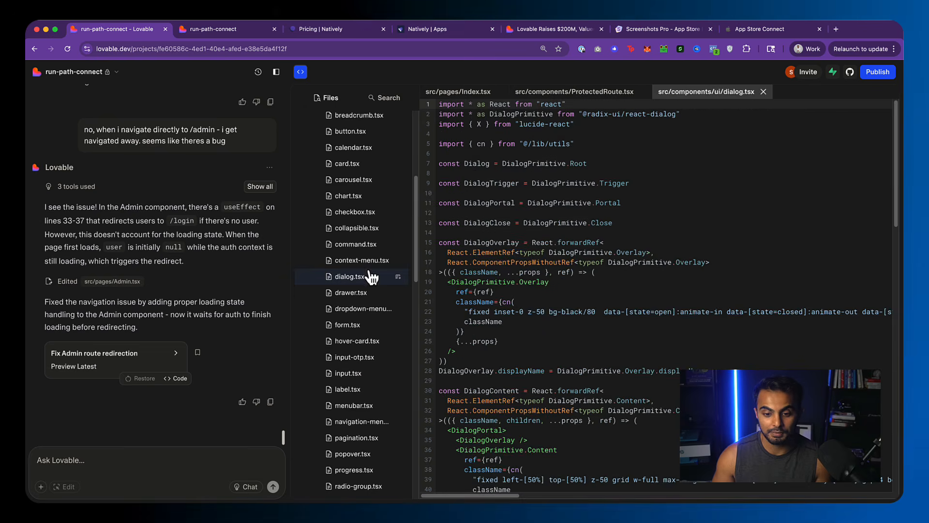
scroll(557, 271, down, 2)
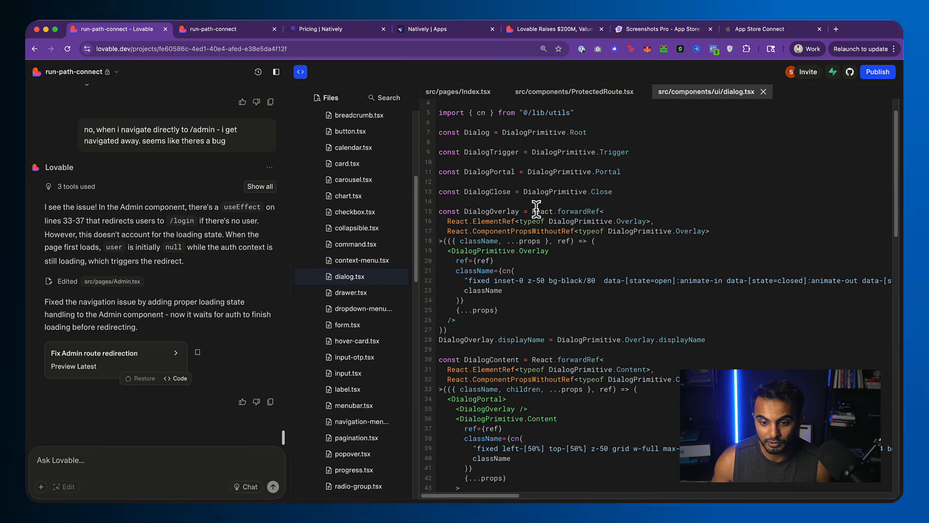
double_click(536, 211)
scroll(547, 235, down, 3)
click(543, 295)
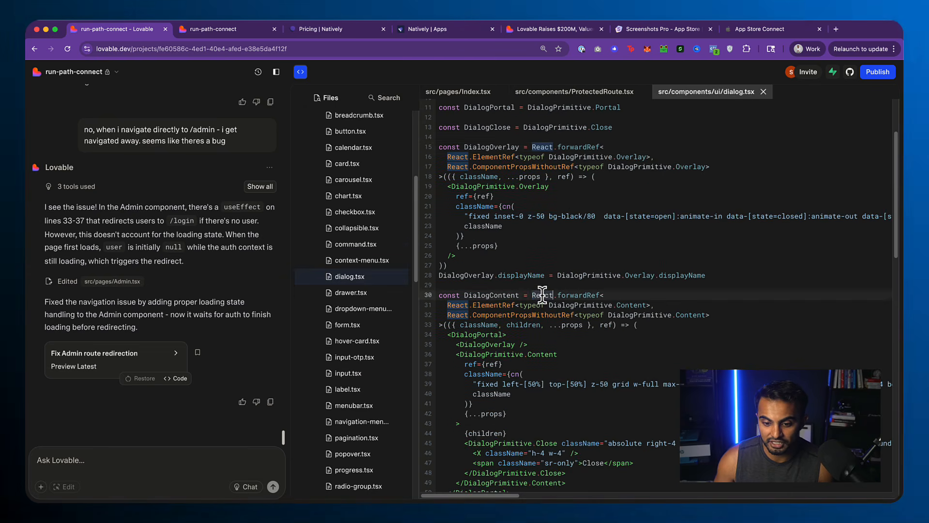
scroll(541, 293, down, 3)
click(373, 294)
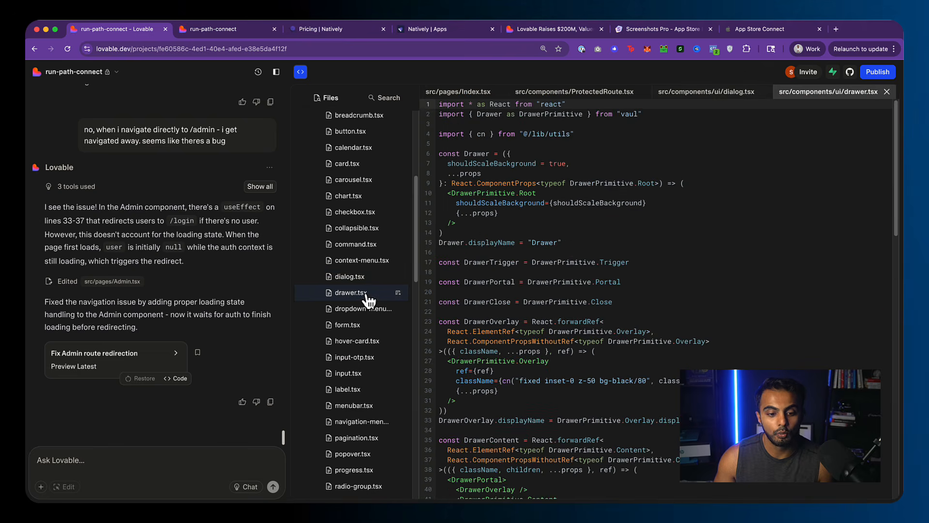
click(583, 250)
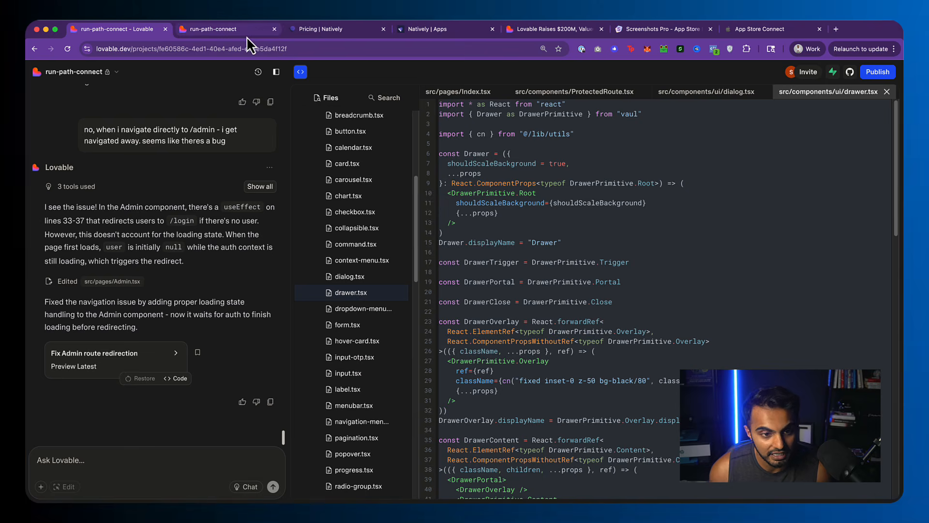
click(505, 223)
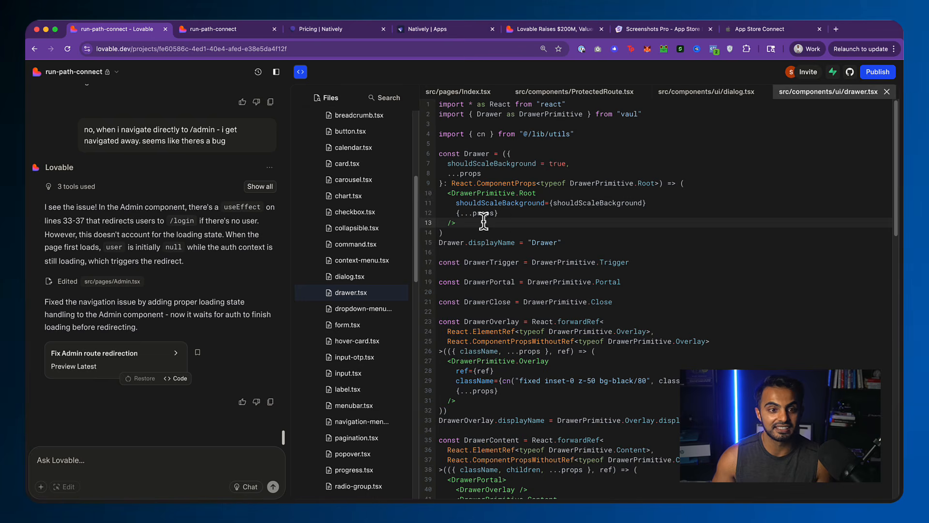
Return to the Natively new-app form, choose React as the website platform, and create the app
click(445, 30)
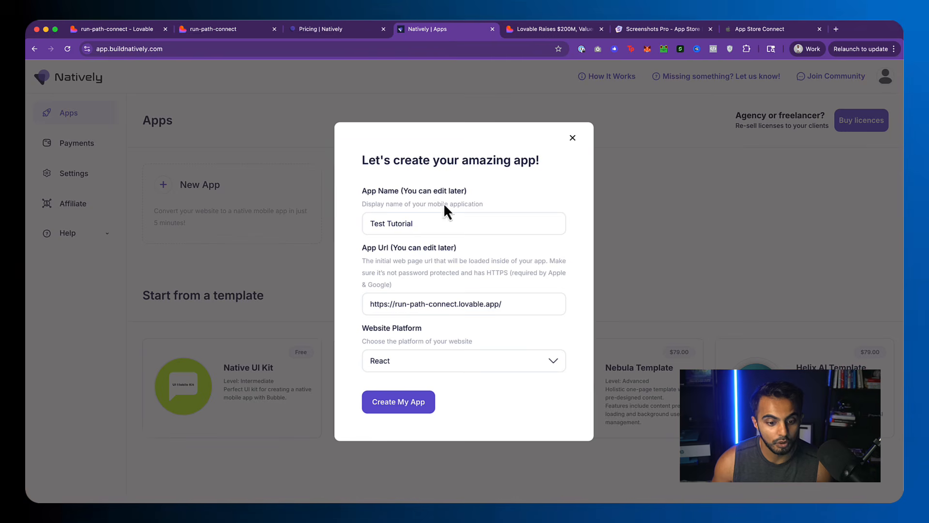
click(379, 365)
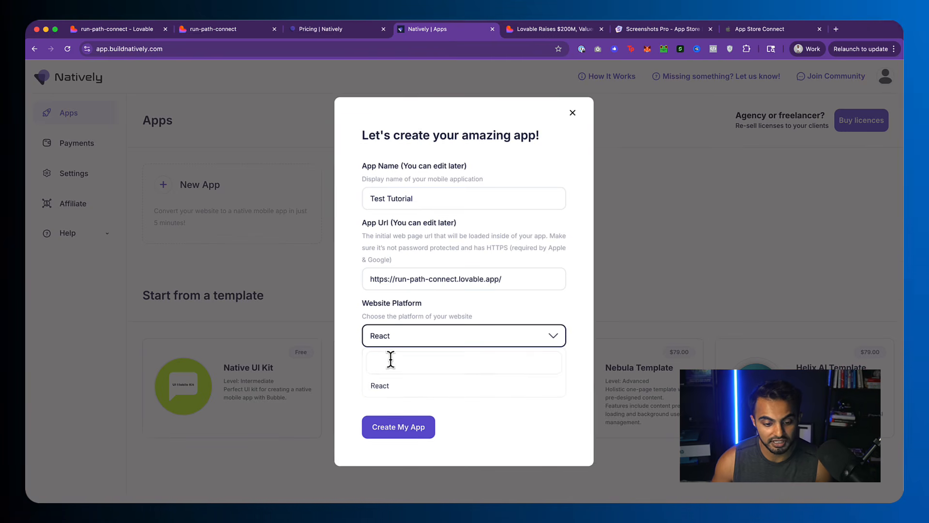
click(384, 388)
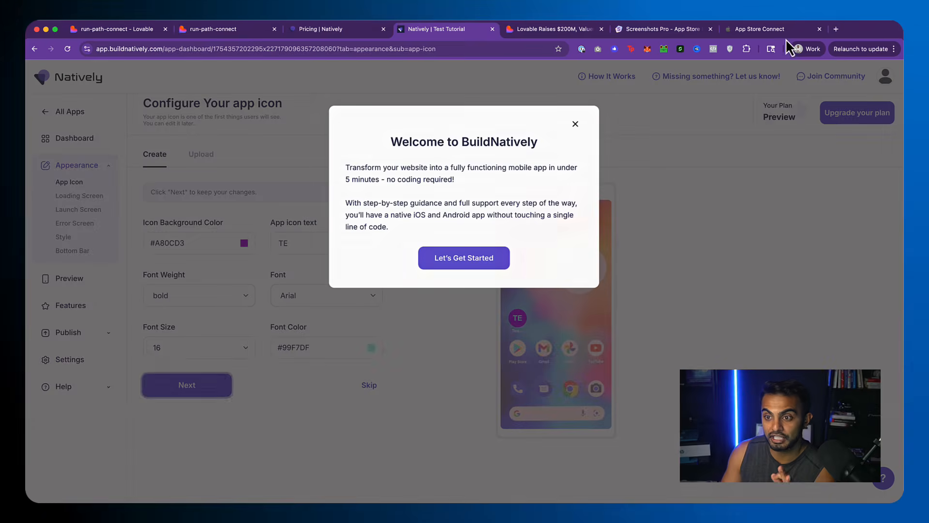
Switch to App Store Connect and place its browser tab beside the Natively Test Tutorial tab
click(776, 30)
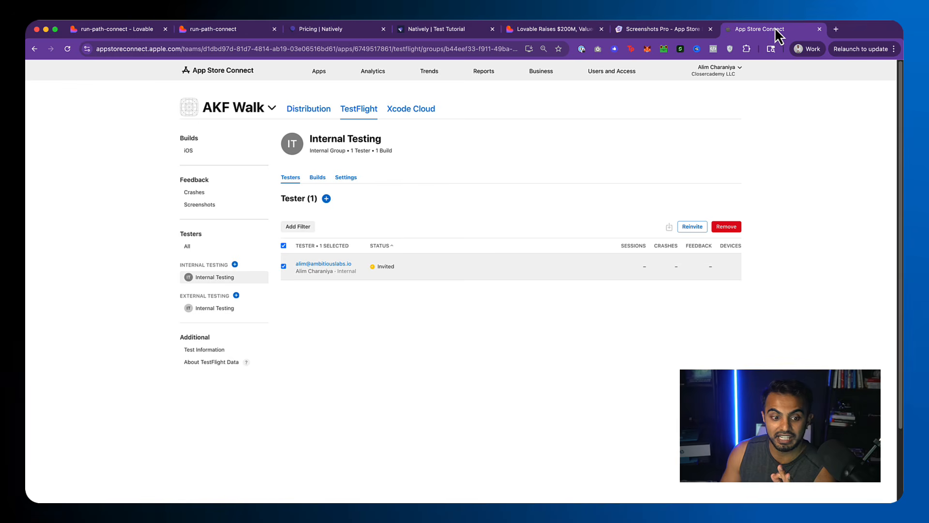
drag(777, 31, 561, 31)
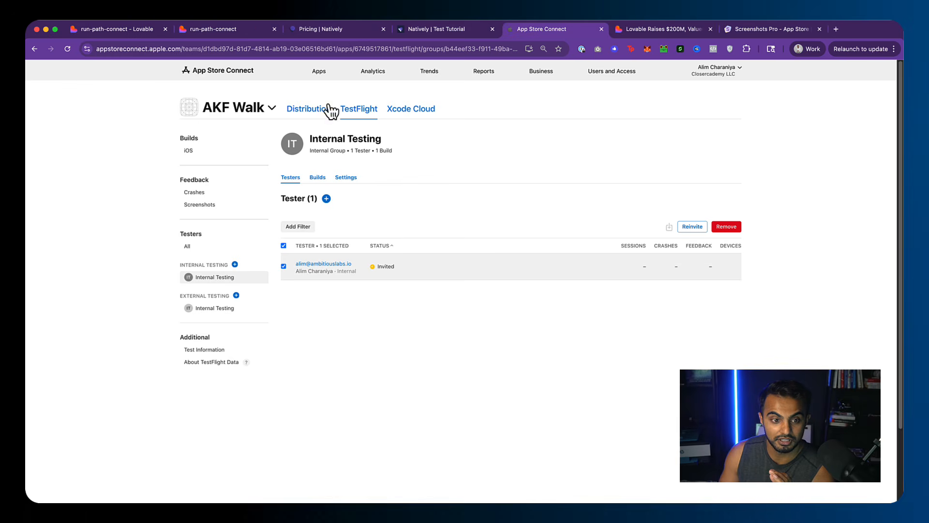
Open the list of apps in App Store Connect, return to the Test Tutorial app in Natively, and start its setup from the welcome message
click(320, 73)
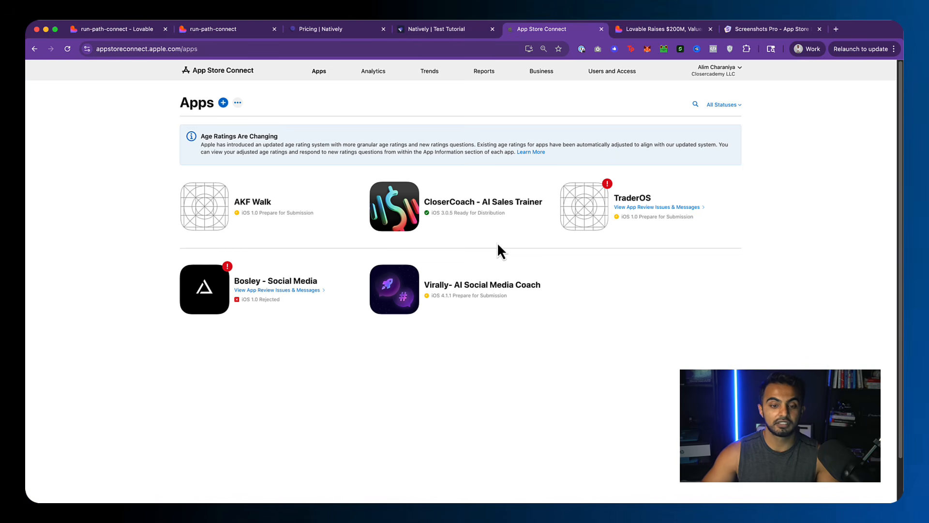
click(414, 29)
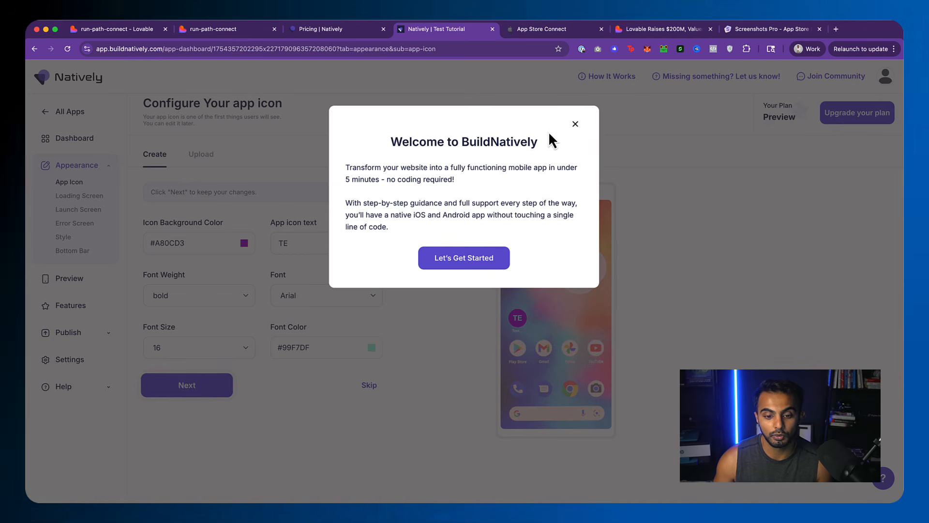
click(492, 259)
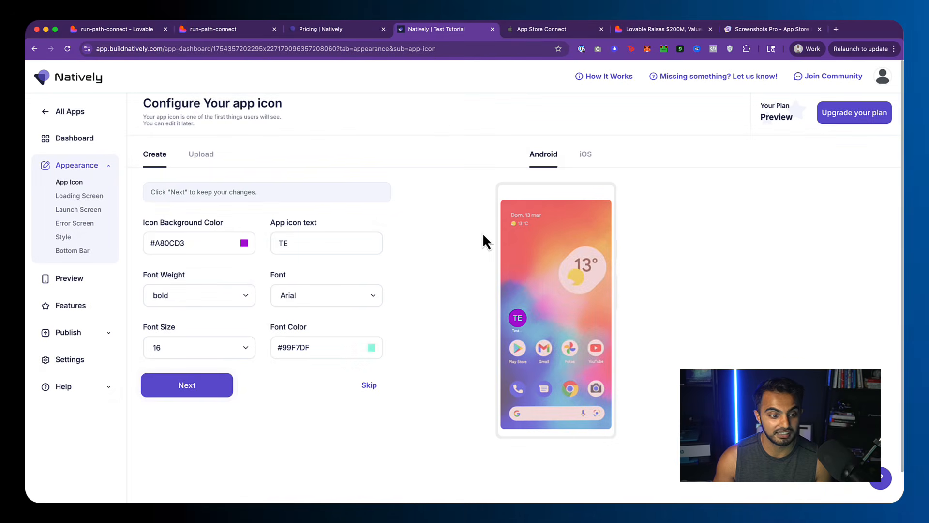
Review the create and upload options for the app icon and keep the generated TE icon with its default settings
scroll(248, 243, down, 1)
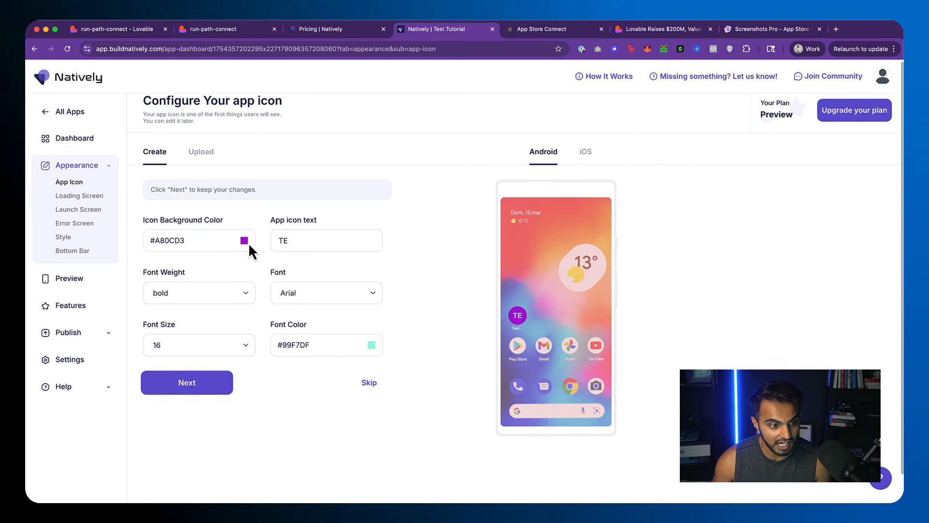
click(204, 154)
click(155, 154)
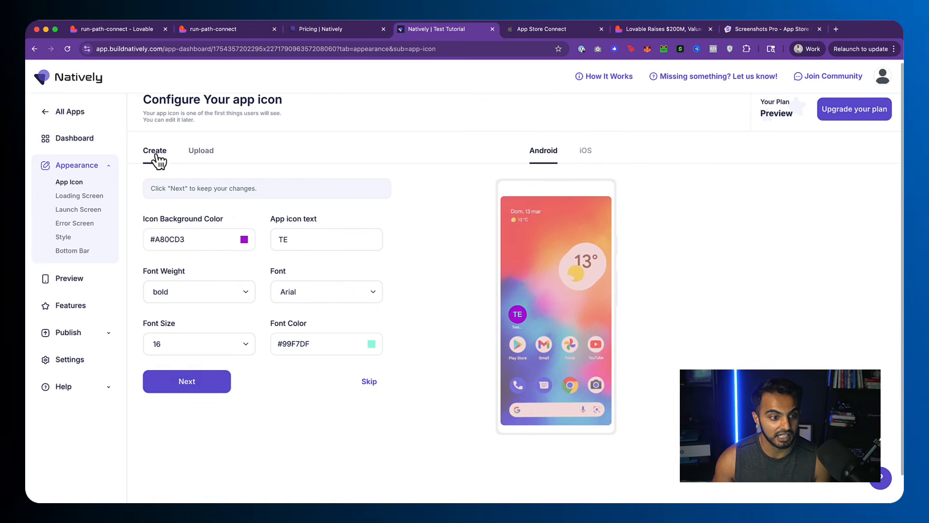
click(211, 383)
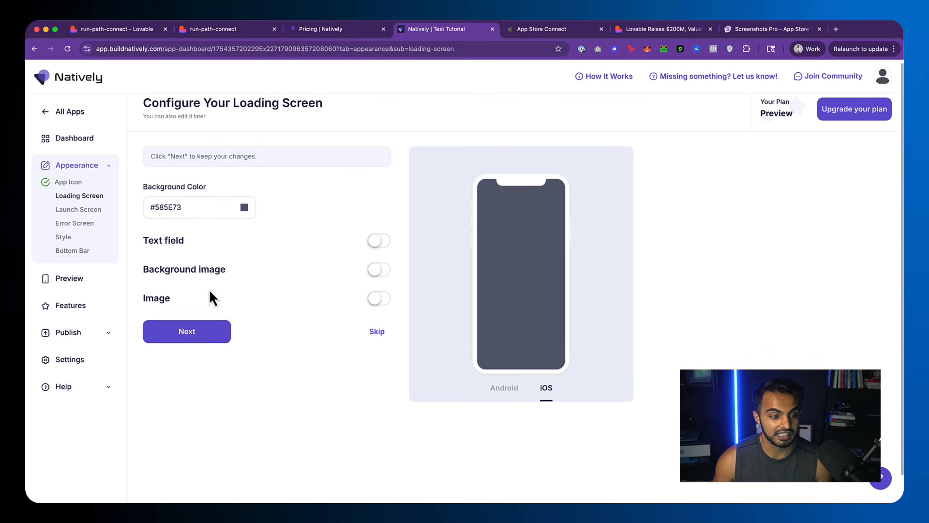
Set the loading screen's background color to black (#000000) and save the change
click(244, 208)
drag(238, 264, 270, 335)
click(257, 352)
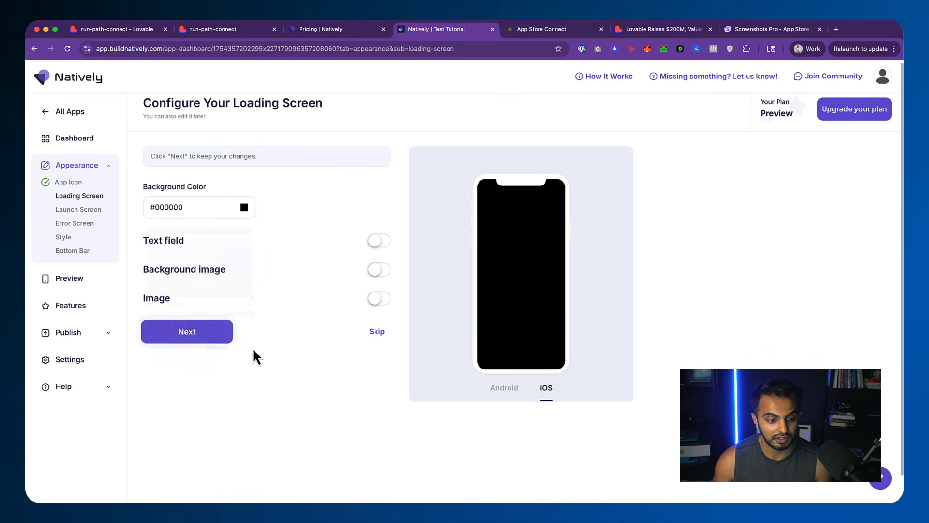
click(186, 338)
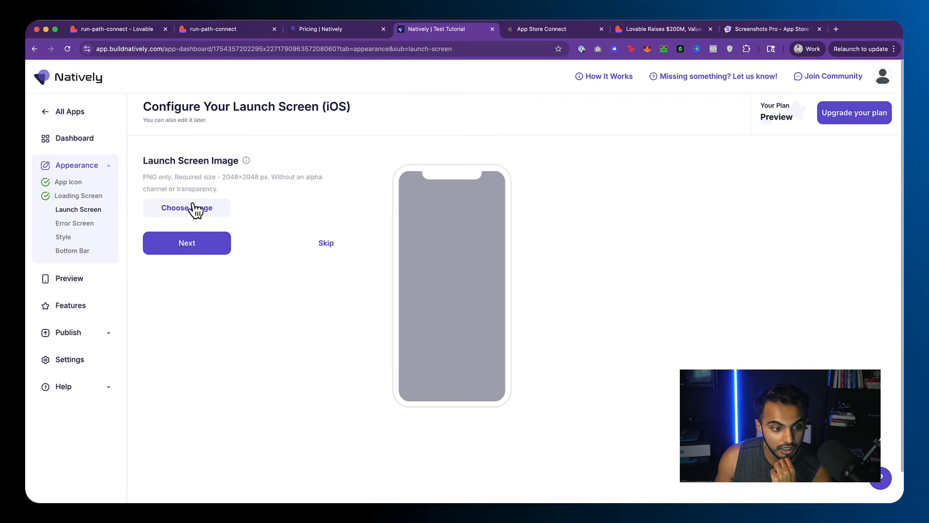
Skip the iOS launch screen image and accept the error screen's default settings
click(327, 245)
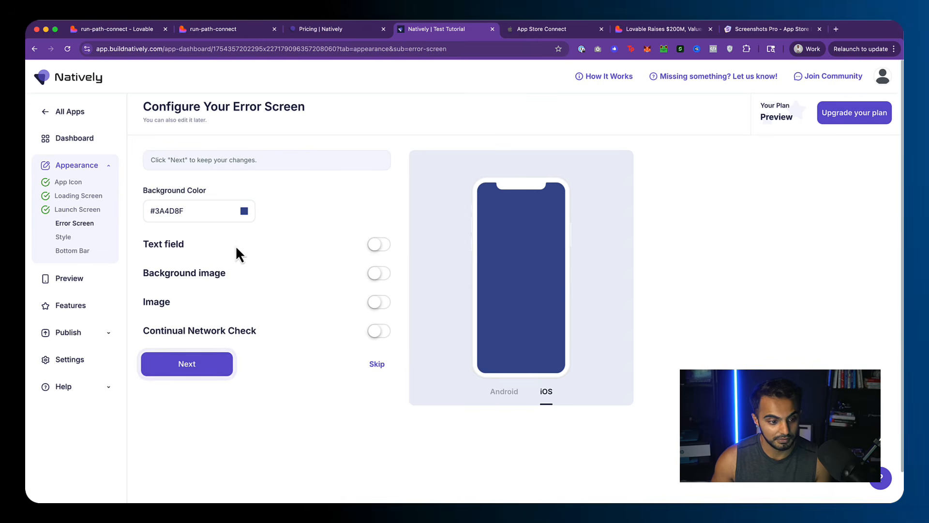
click(170, 371)
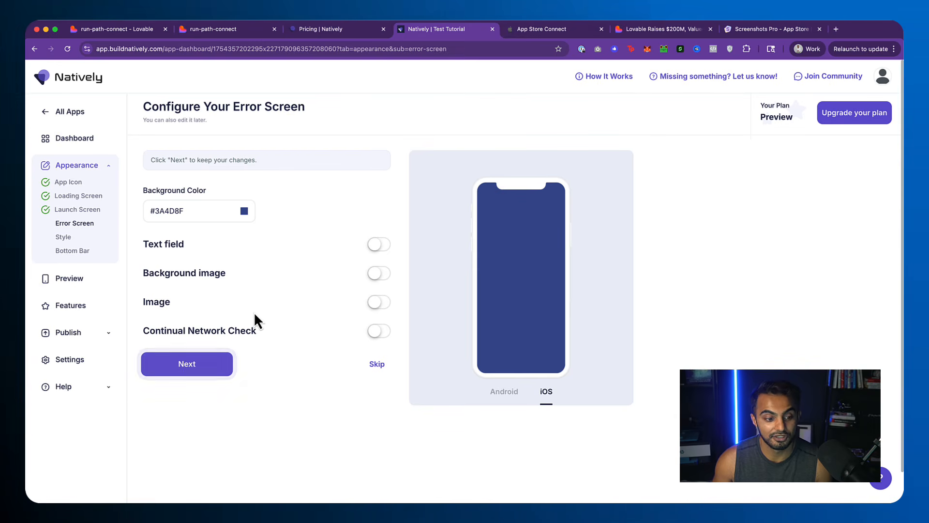
Review the app style's color and device options and accept them with their default values
scroll(260, 313, down, 2)
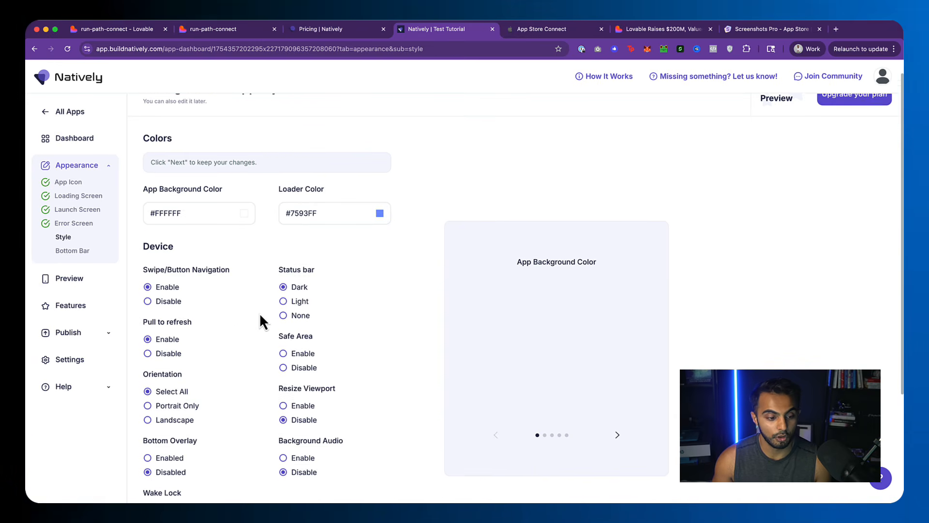
scroll(260, 312, down, 1)
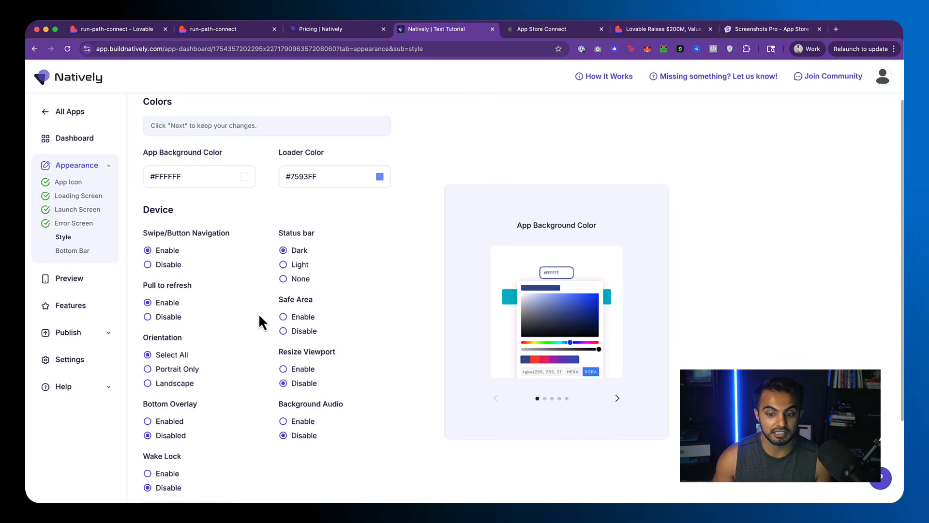
scroll(355, 319, up, 2)
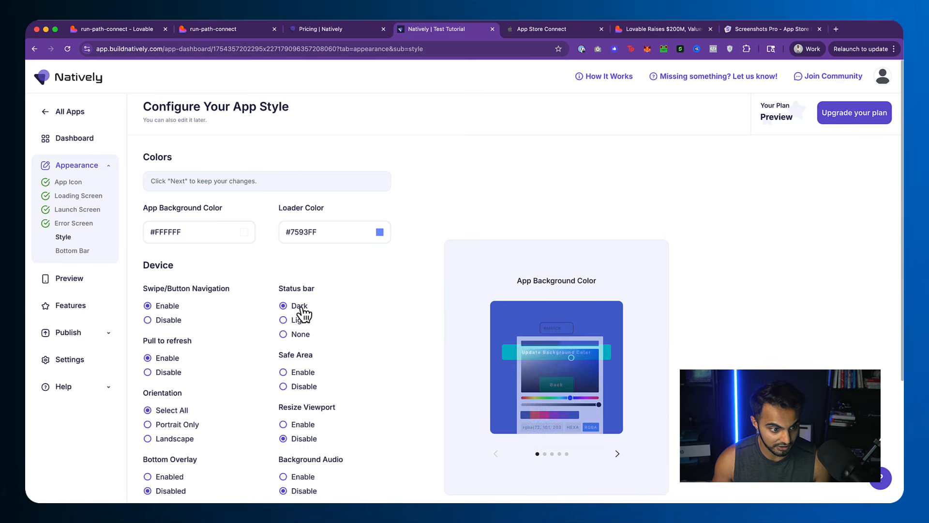
scroll(304, 313, down, 5)
click(190, 409)
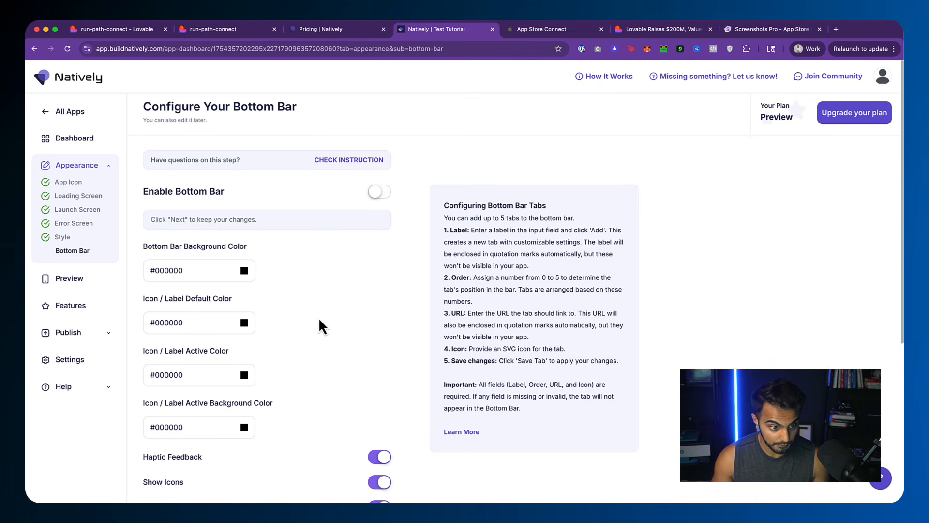
Review the bottom bar's color, display and tab settings and accept them with the bottom bar left disabled
scroll(316, 311, down, 3)
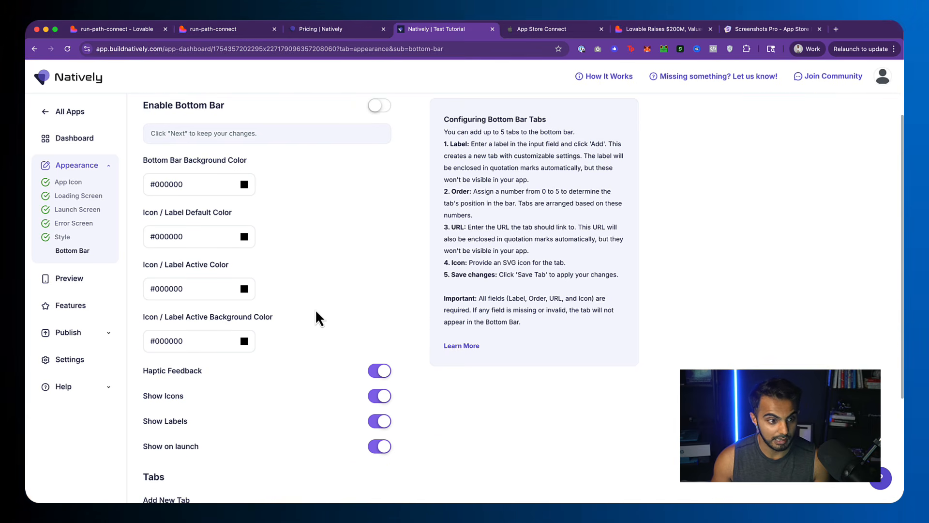
scroll(296, 337, down, 4)
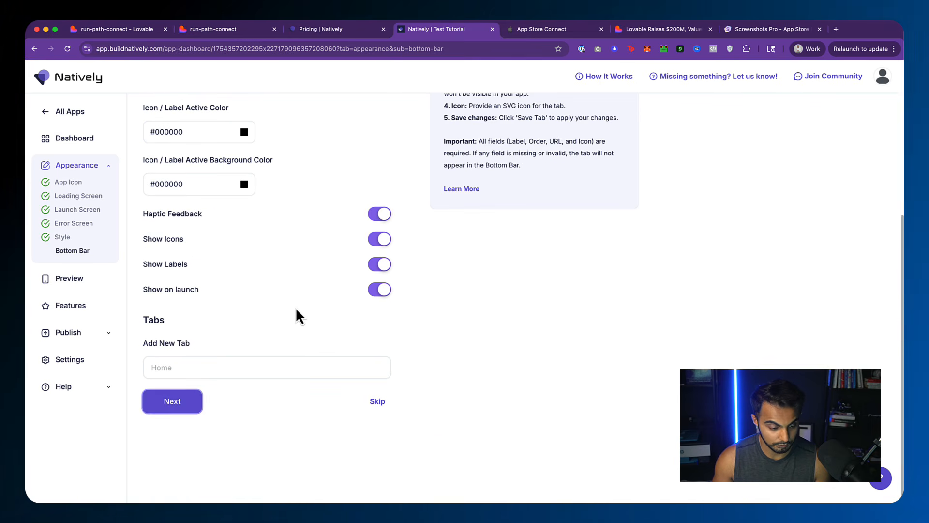
scroll(296, 310, up, 5)
scroll(362, 198, down, 5)
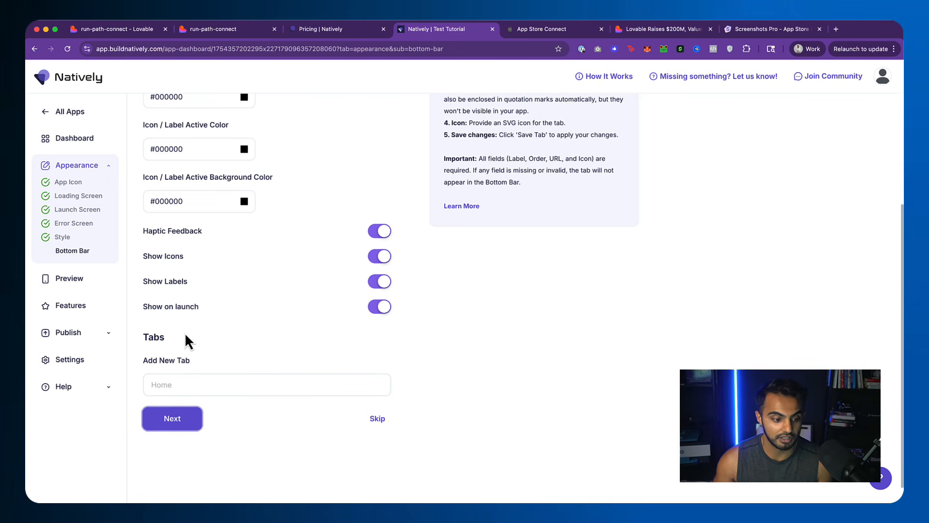
scroll(193, 315, up, 4)
scroll(274, 348, down, 5)
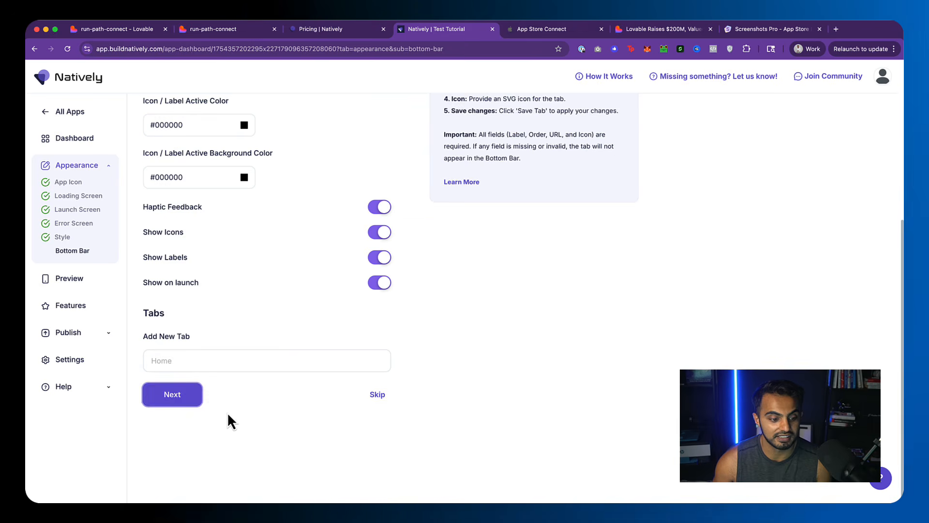
click(184, 401)
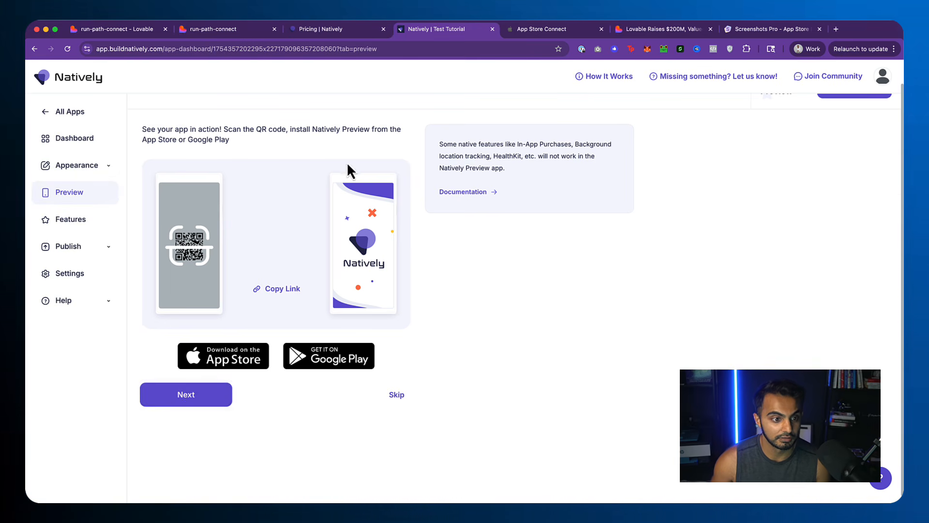
Continue past the app preview page with the QR code to publishing and open the iOS build configuration
scroll(347, 172, up, 1)
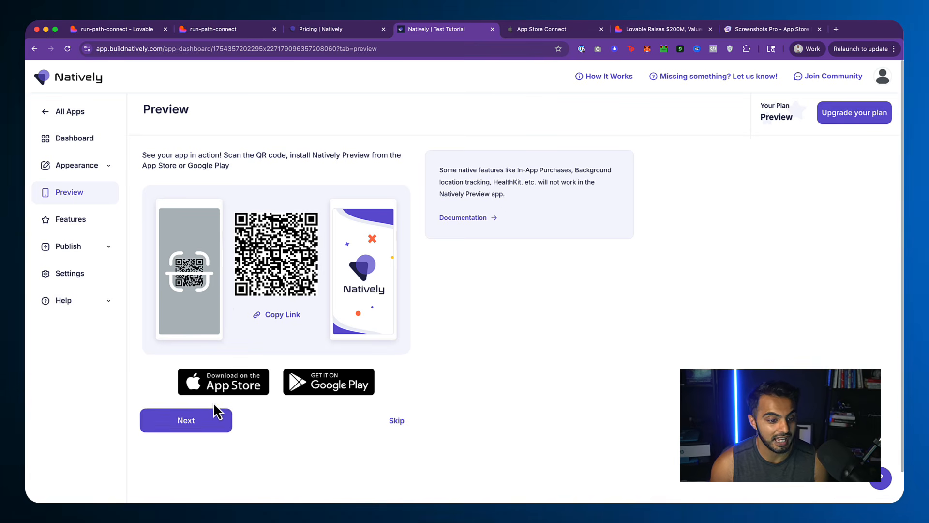
click(213, 419)
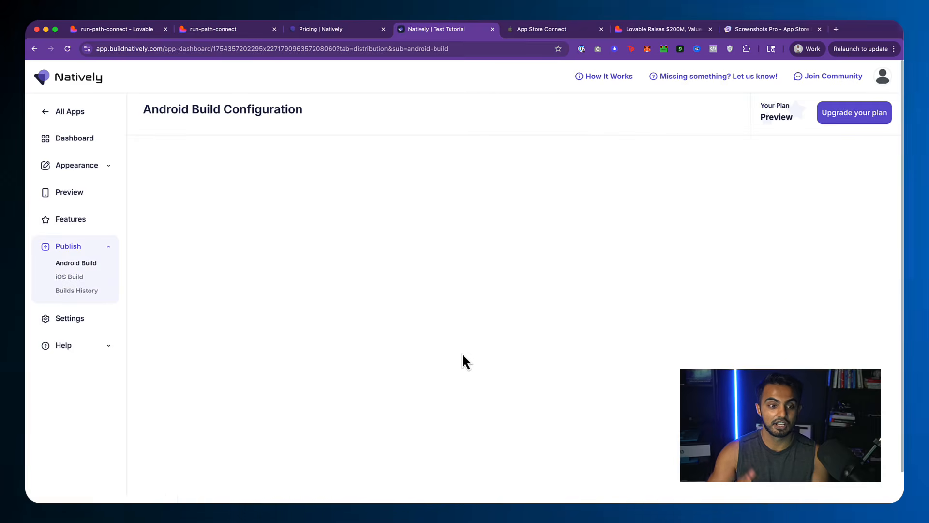
click(72, 277)
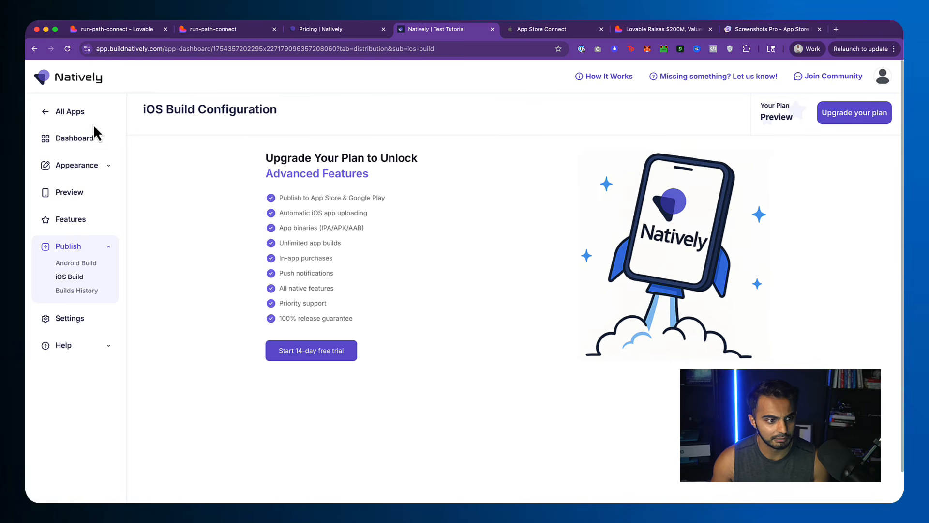
Reopen the Test Tutorial app from the list of all apps and look through its dashboard
click(71, 112)
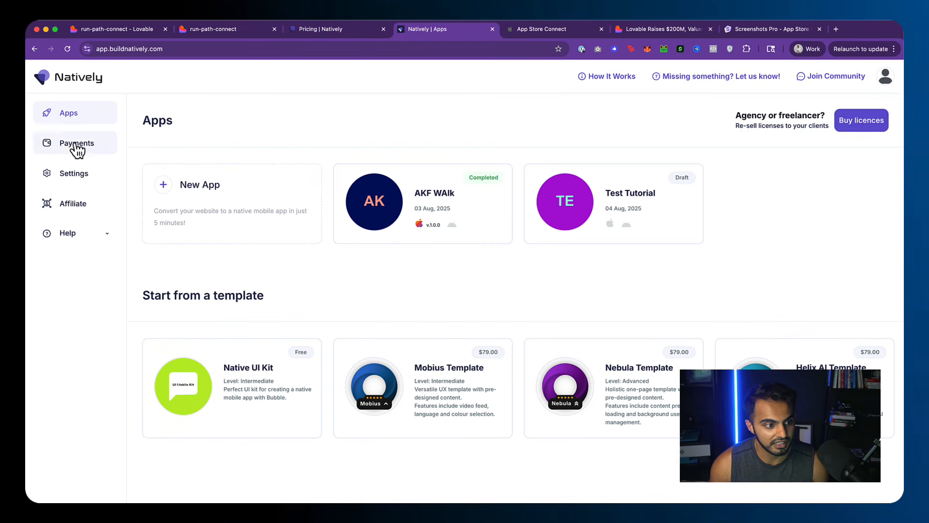
click(645, 206)
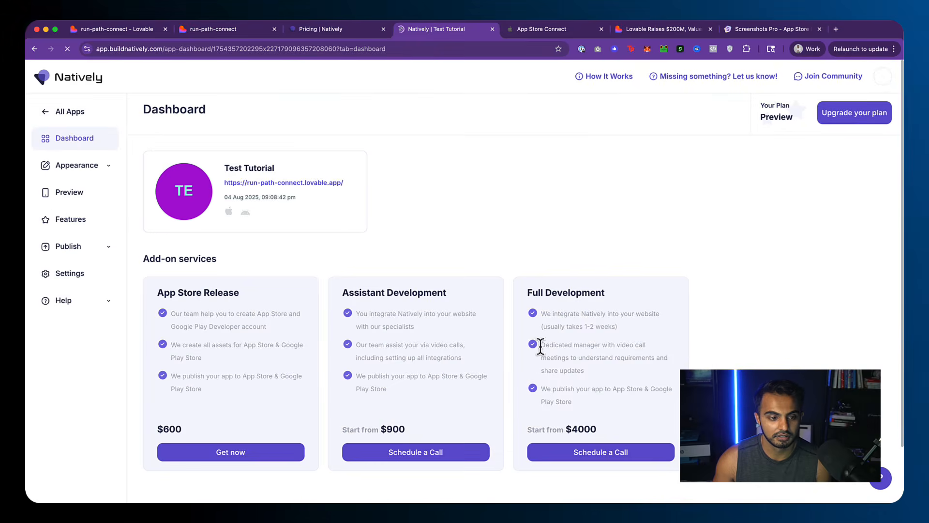
scroll(370, 284, down, 5)
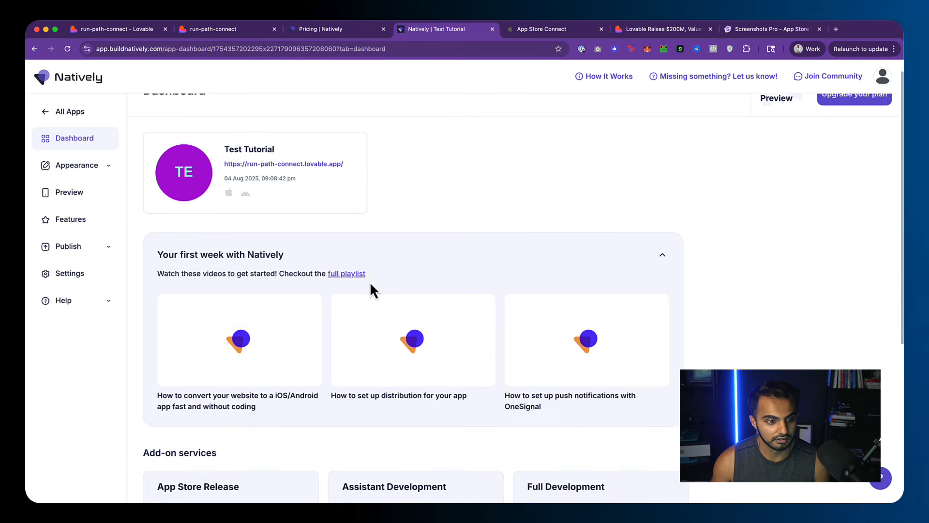
scroll(370, 285, up, 5)
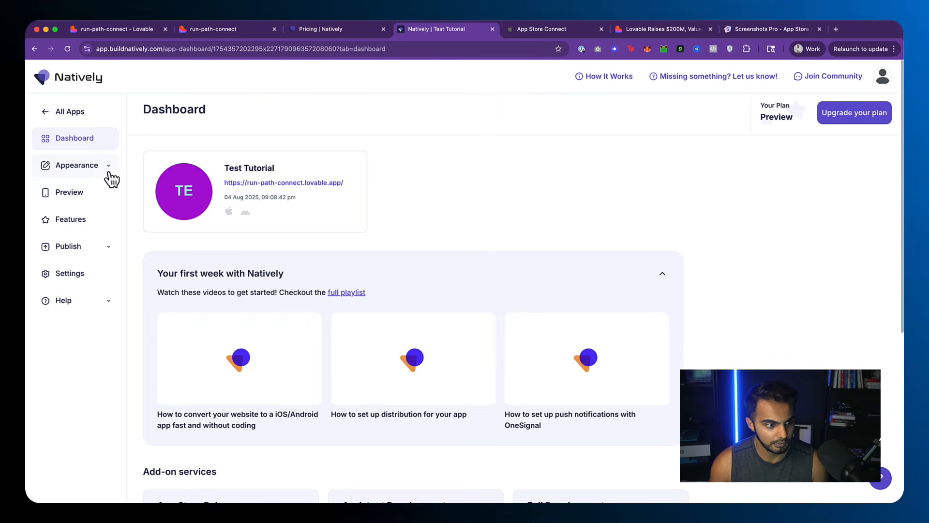
Open the iOS build configuration in the publishing section and dismiss the plan upgrade offers
click(107, 250)
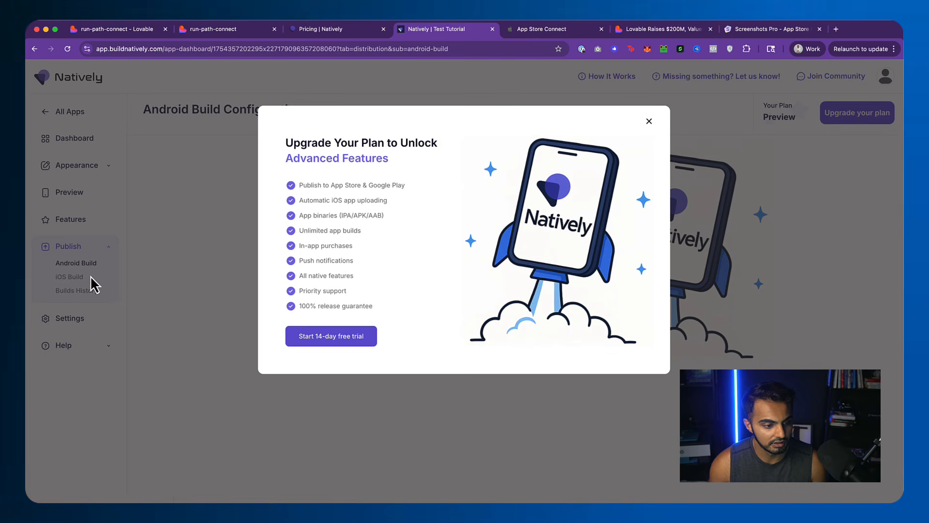
click(648, 122)
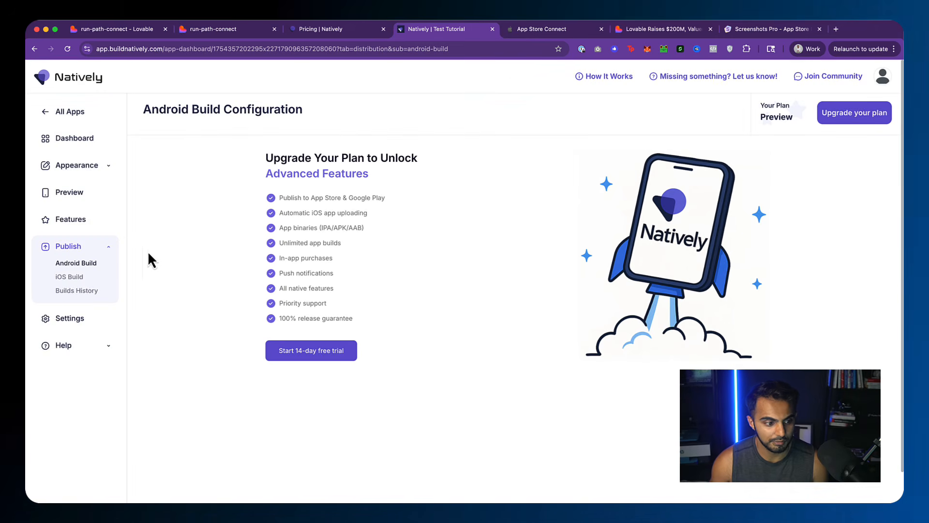
click(76, 277)
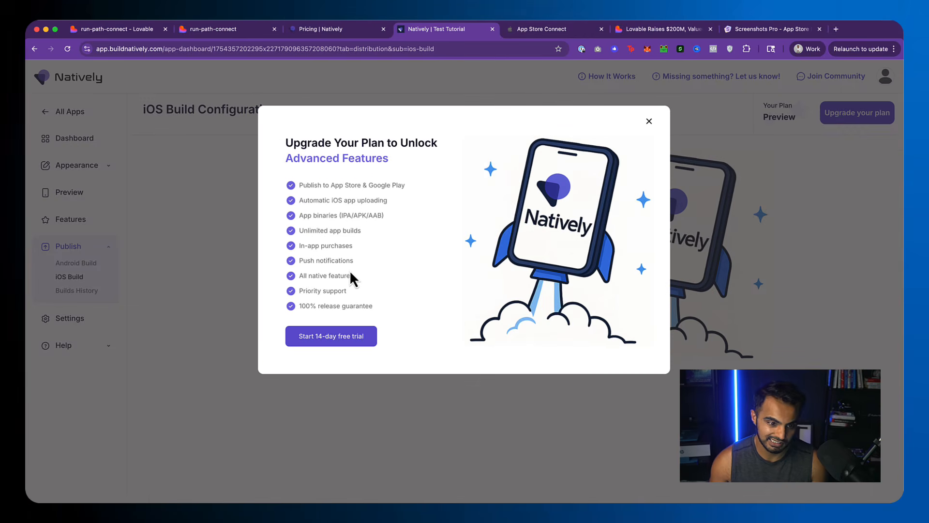
click(649, 122)
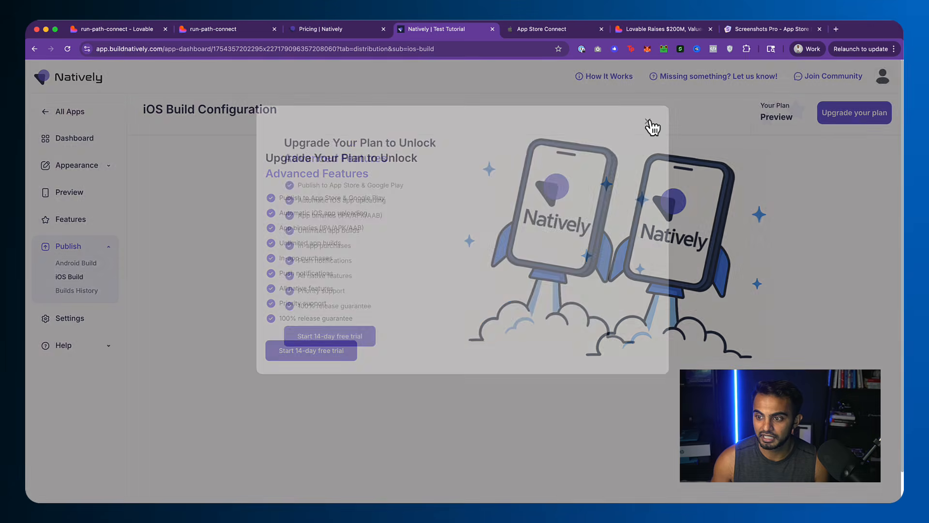
Choose monthly billing in the plan selection and start the 14-day free trial of the Unlimited plan
click(846, 116)
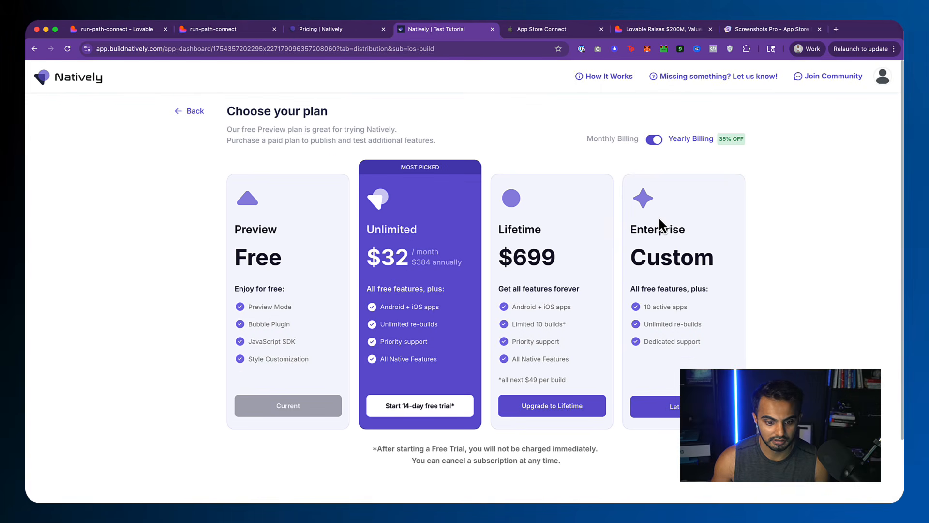
click(654, 141)
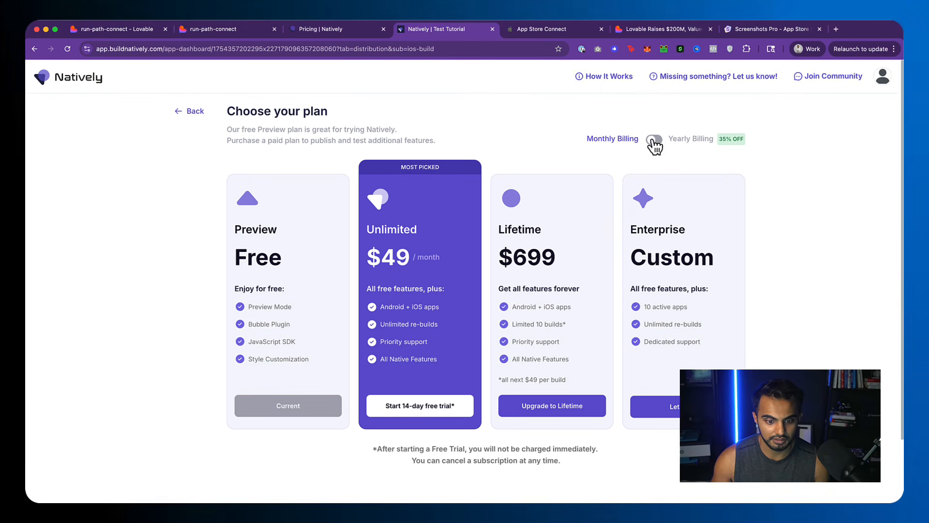
click(450, 406)
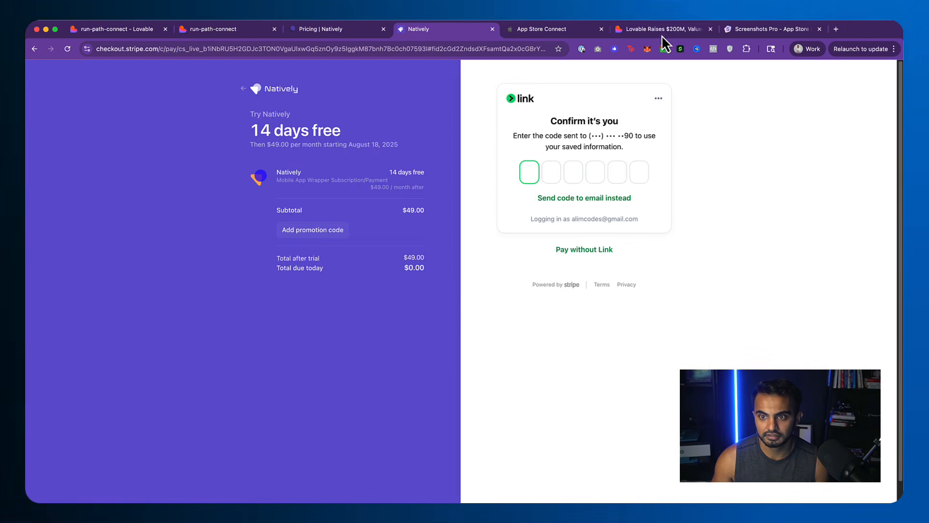
click(666, 19)
click(675, 38)
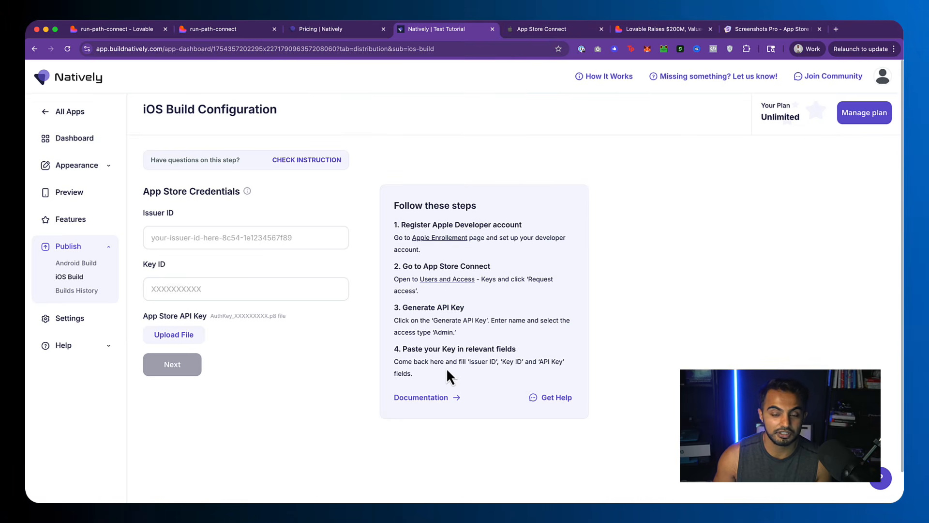
Look at the apps list in App Store Connect and return to the Test Tutorial iOS build configuration in Natively
click(533, 33)
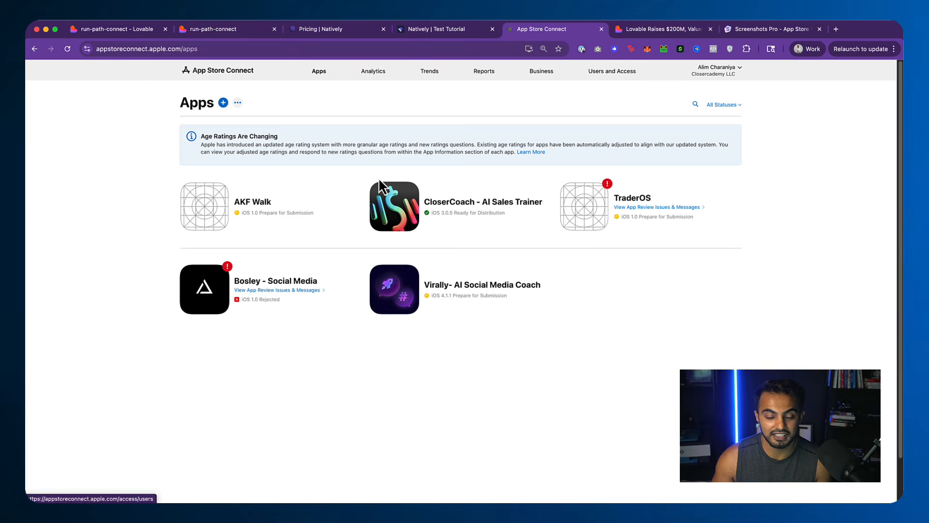
click(468, 29)
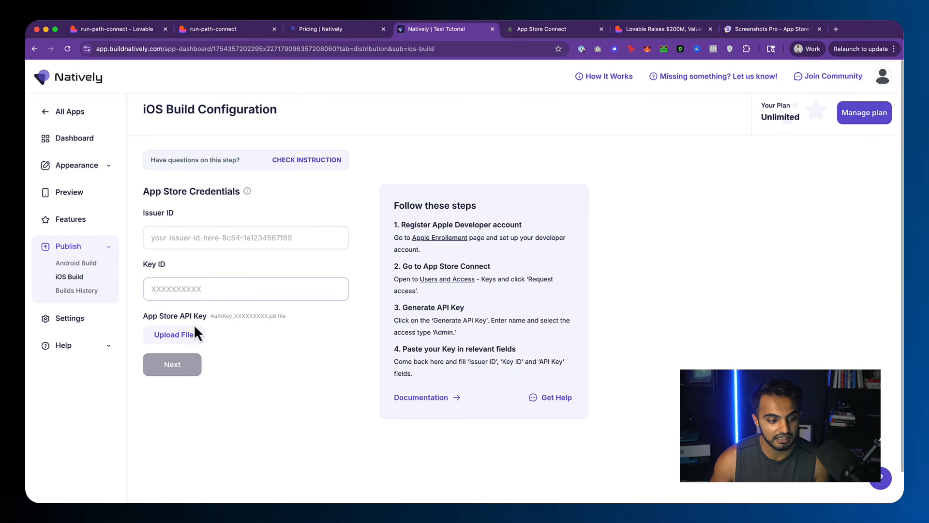
click(242, 359)
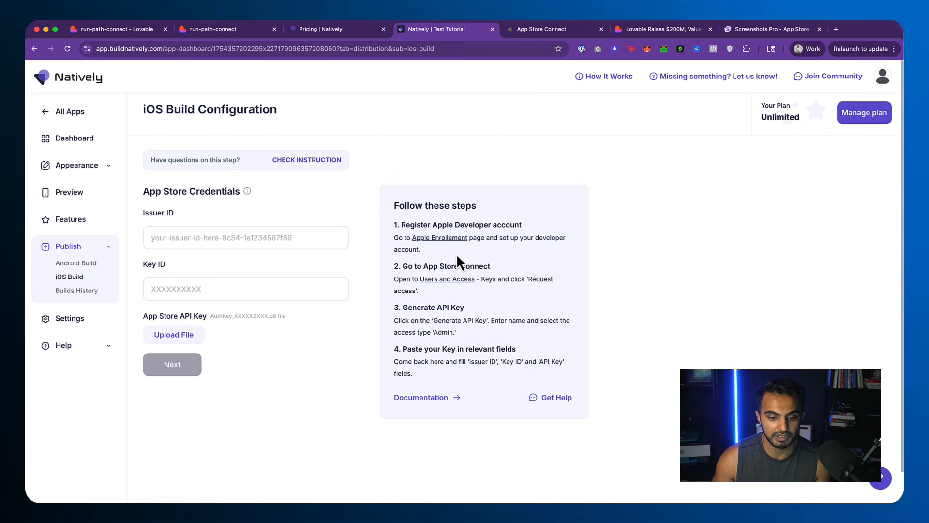
Open the existing AKF WAlk app from the list of all apps and go to its iOS build configuration
click(81, 112)
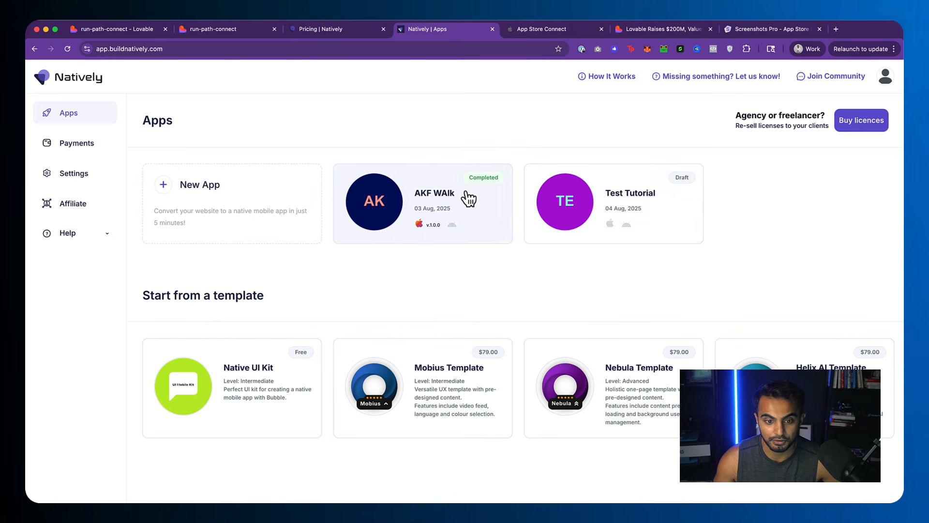
click(442, 195)
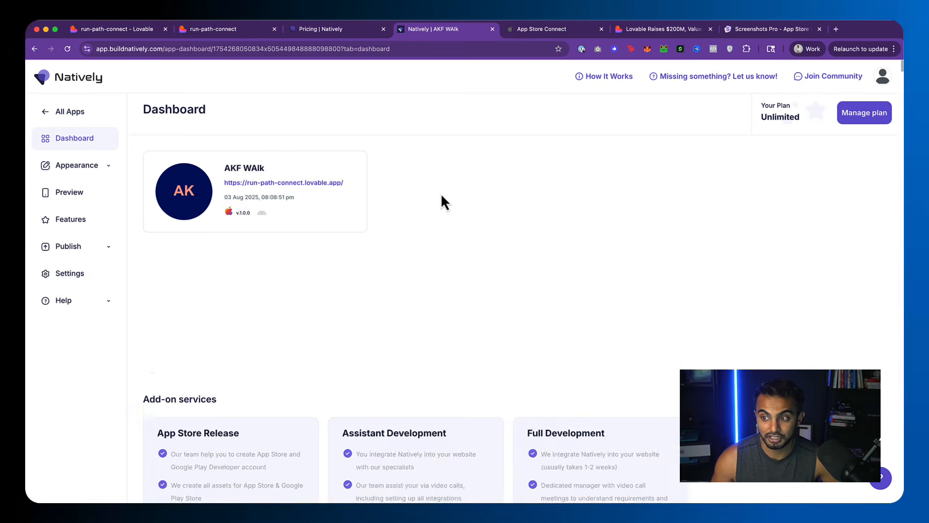
click(97, 249)
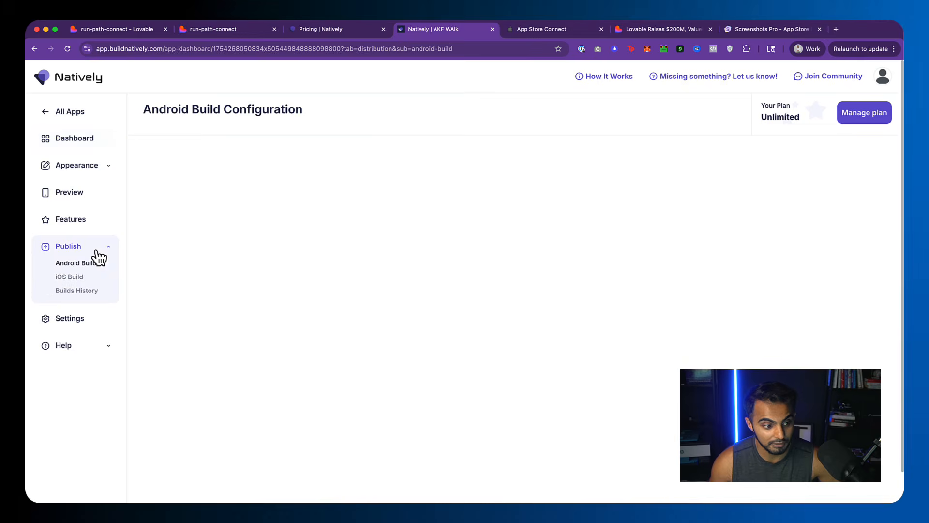
click(68, 277)
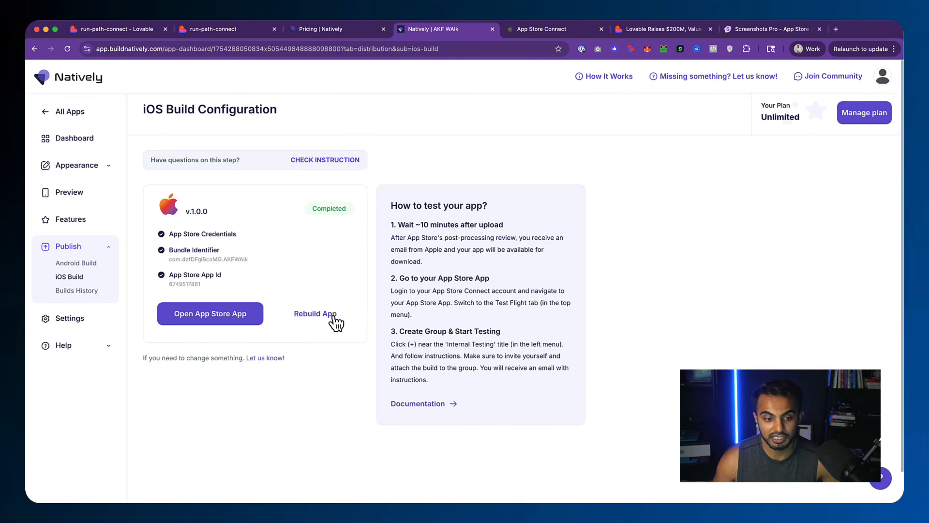
Rebuild the AKF WAlk iOS app with the app version set to 1.0.1
click(334, 318)
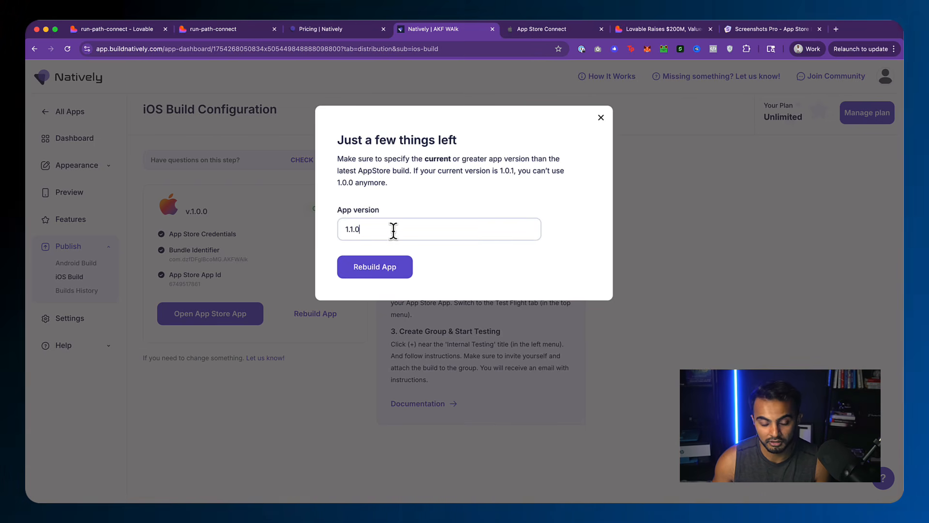
drag(377, 226, 350, 228)
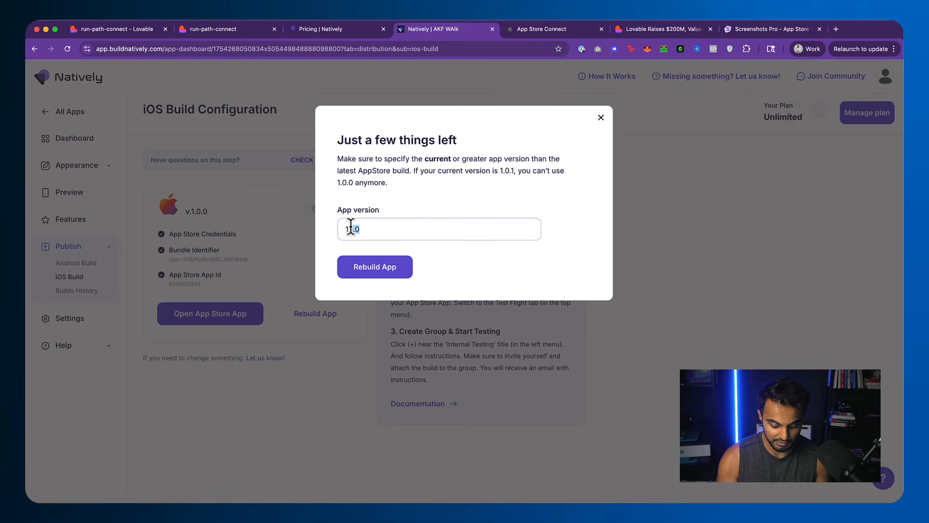
text(0.1)
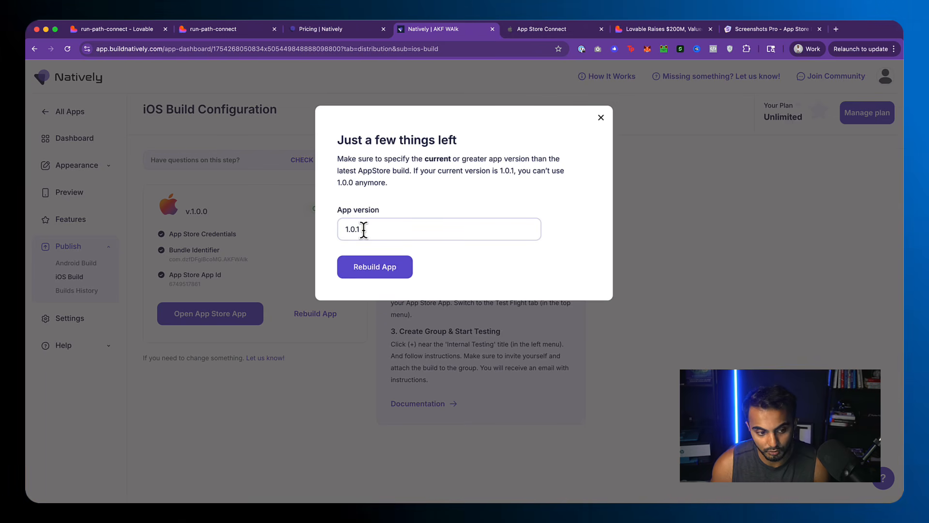
click(376, 272)
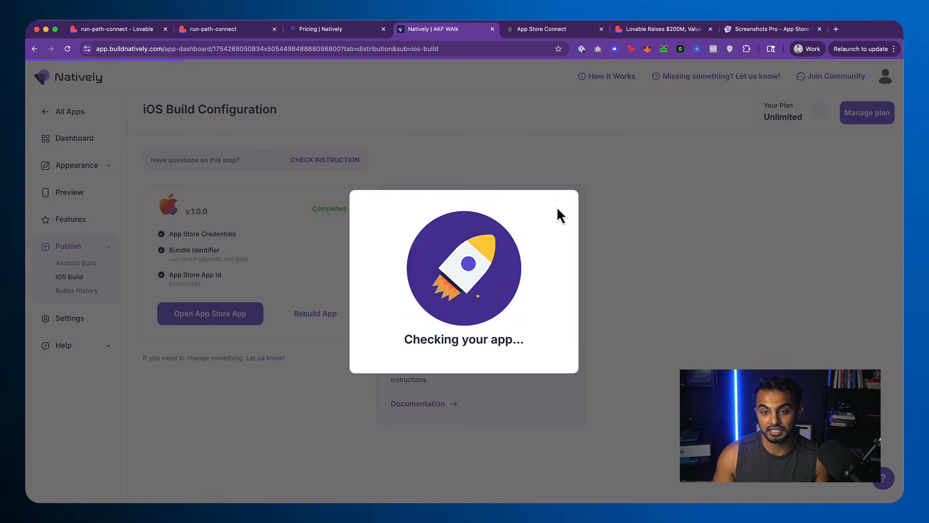
Switch to App Store Connect and open the TestFlight builds of the AKF Walk app
click(536, 31)
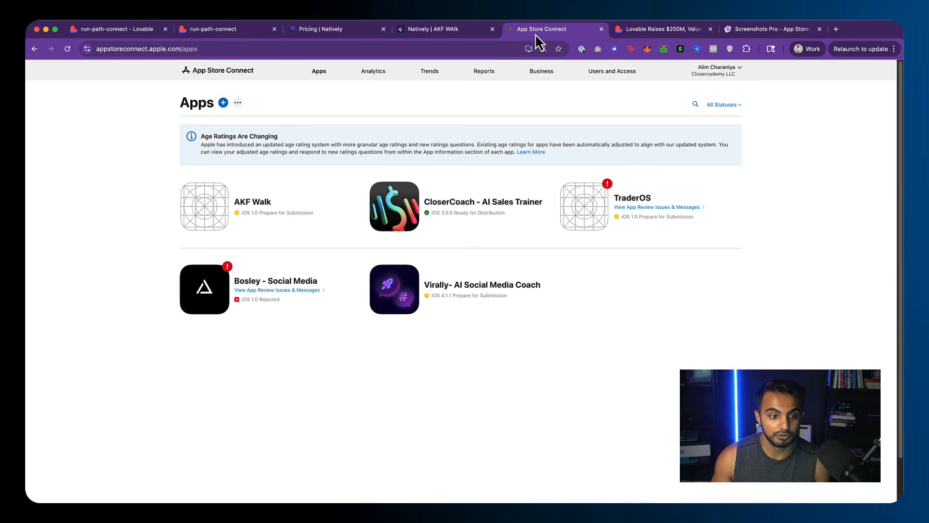
click(498, 202)
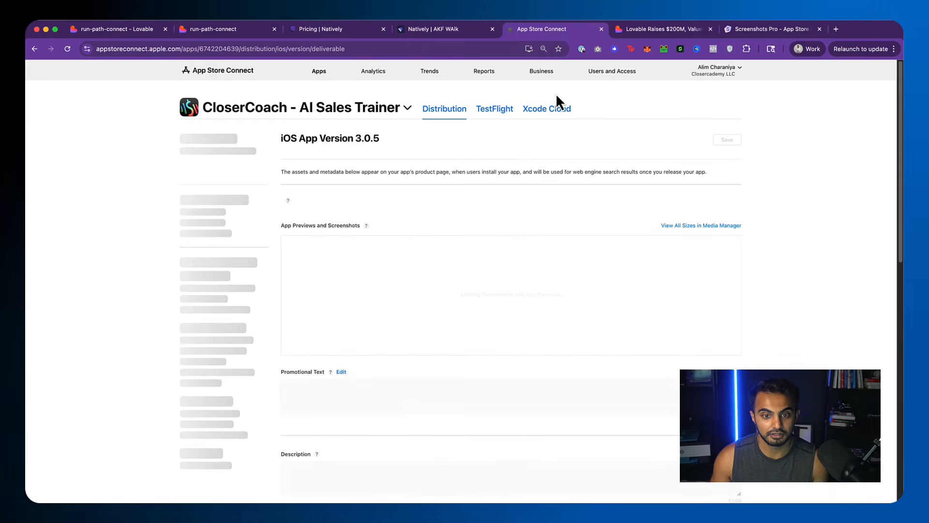
key(super+bracketleft)
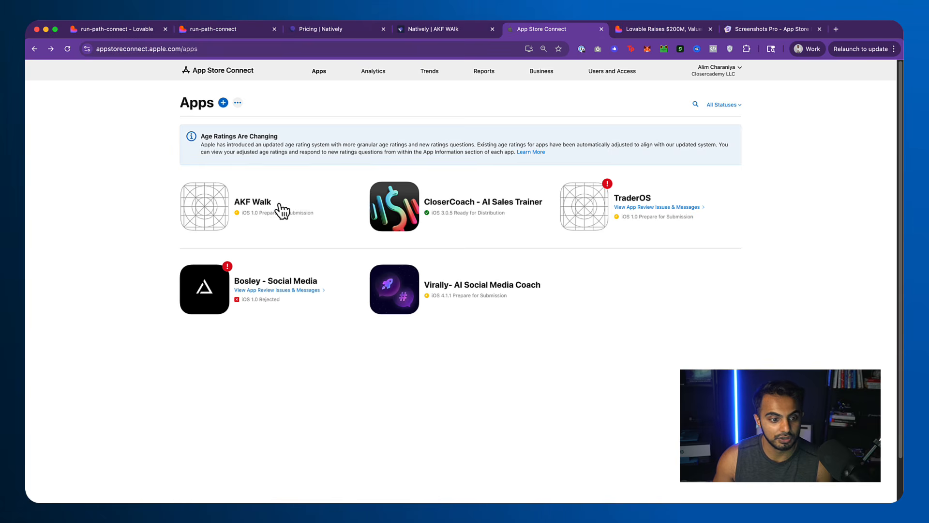
click(262, 204)
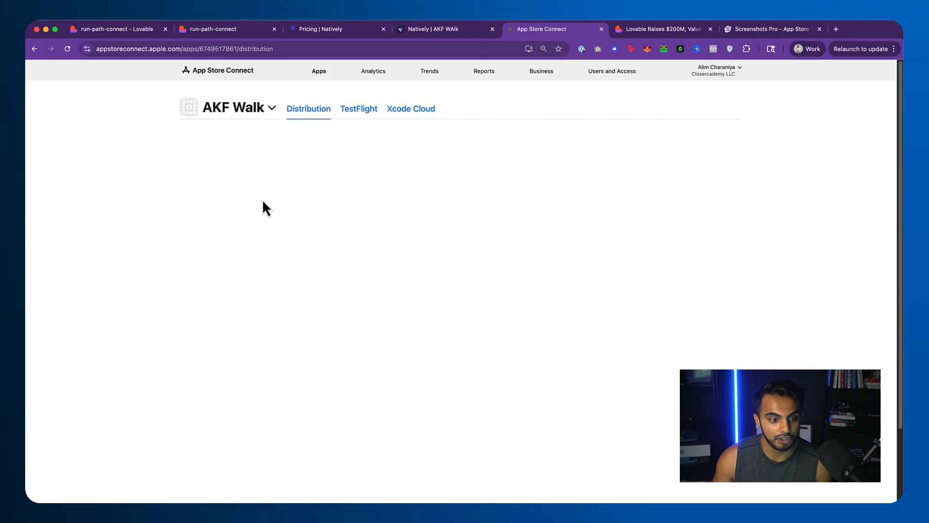
click(360, 114)
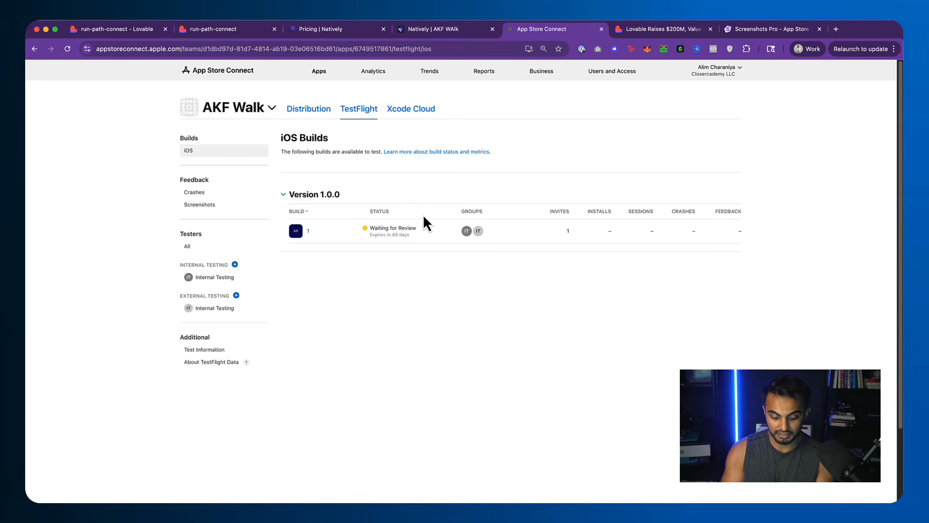
Open the Internal Testing group, view the testers available to add, and cancel without adding anyone
click(217, 278)
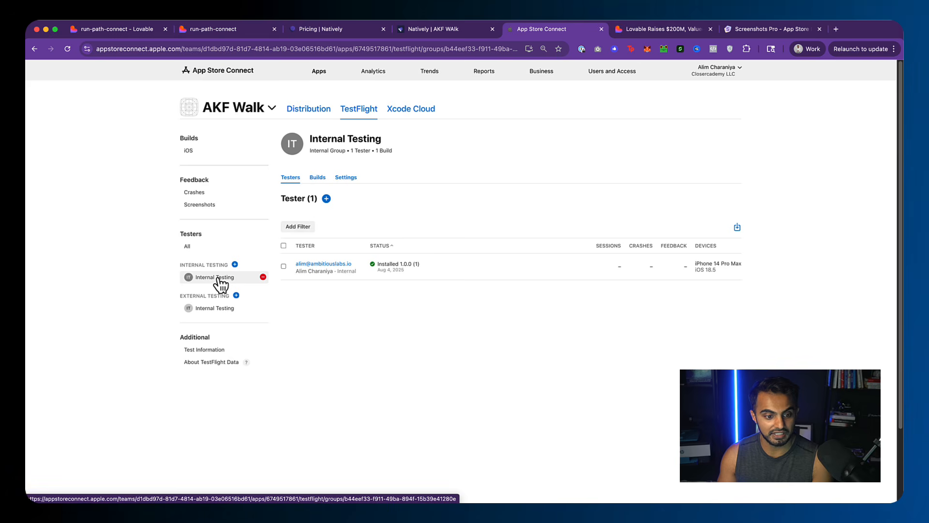
click(326, 198)
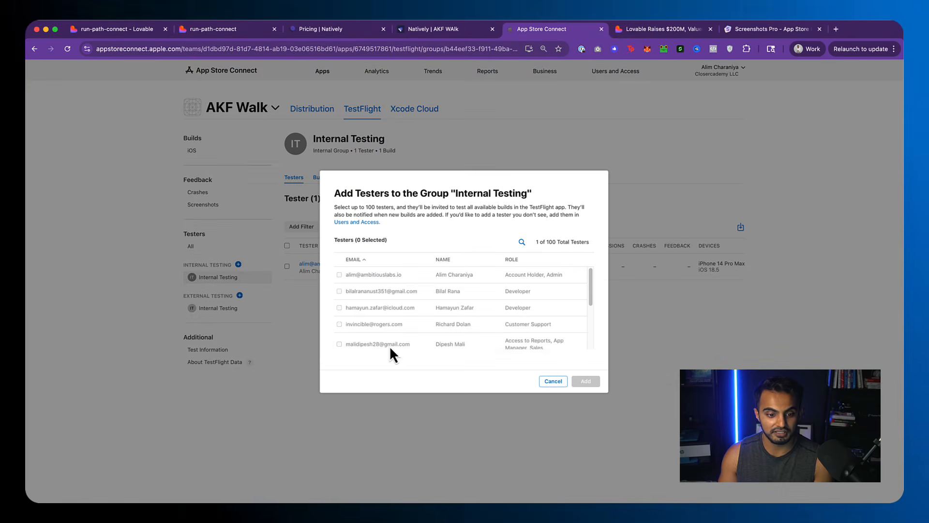
click(554, 381)
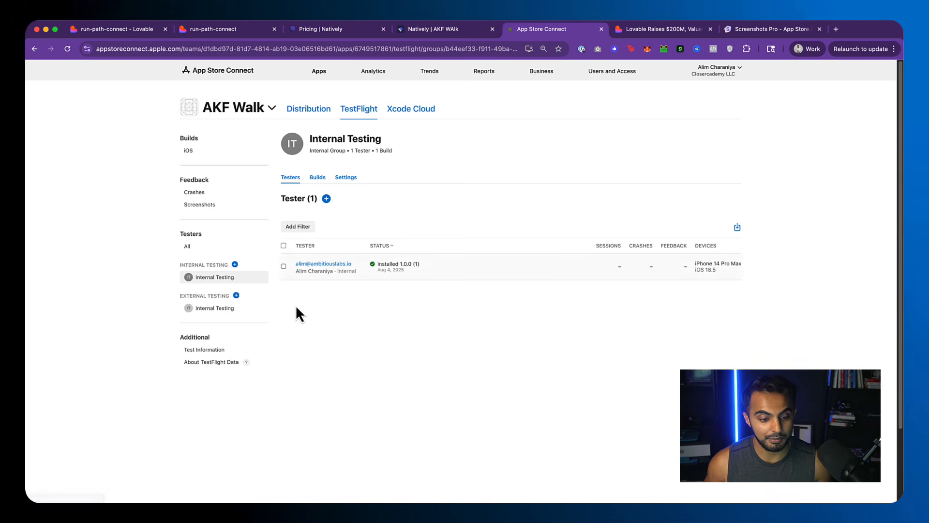
Review the AKF Walk distribution page, from previews and screenshots down to the build and app review information
click(308, 115)
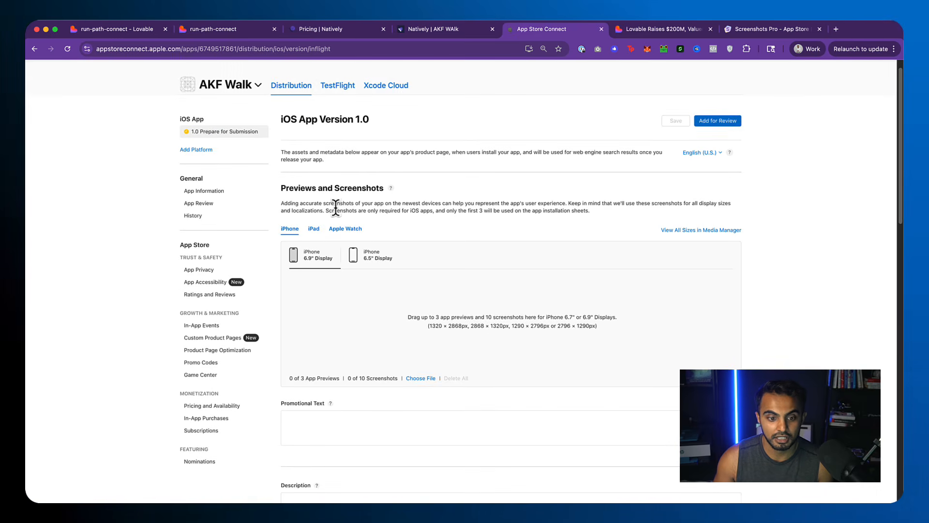
scroll(438, 204, down, 15)
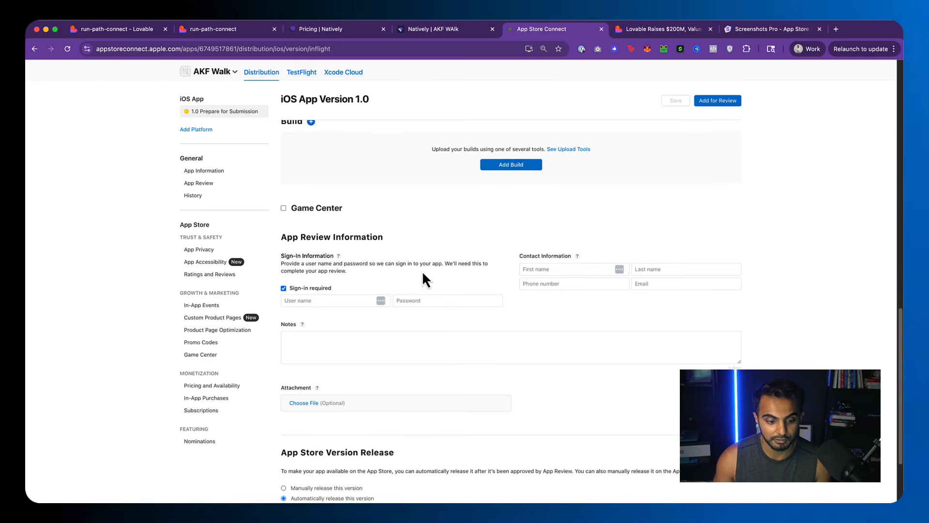
scroll(422, 271, up, 15)
scroll(423, 275, down, 1)
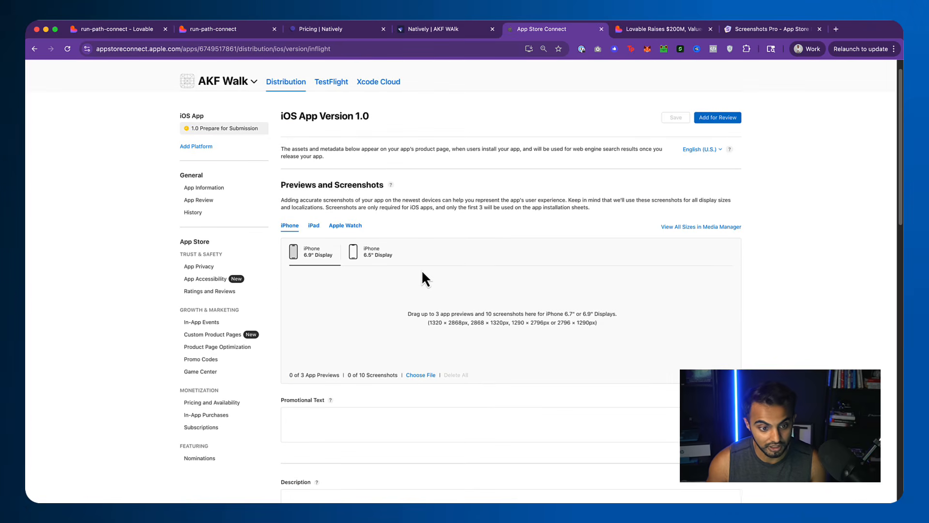
Switch to the AKF Walk screenshot design in Screenshots Pro
click(139, 30)
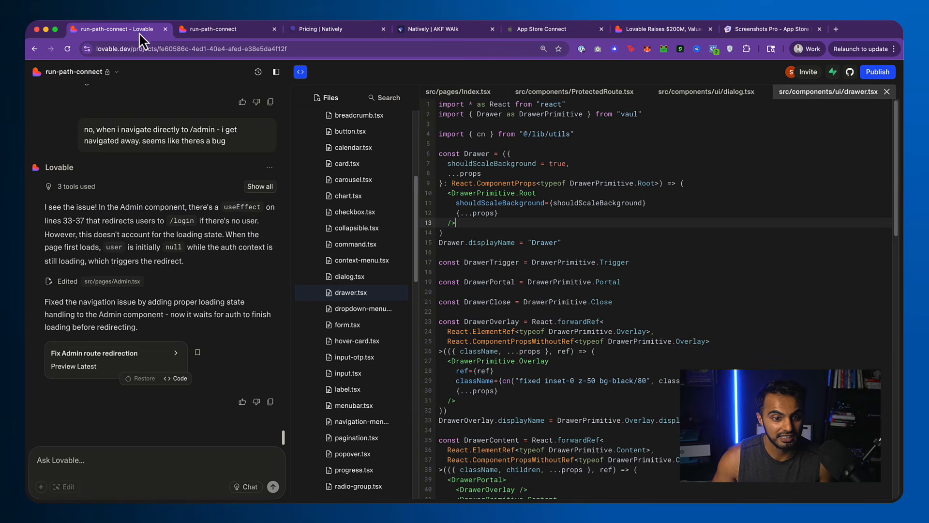
click(769, 29)
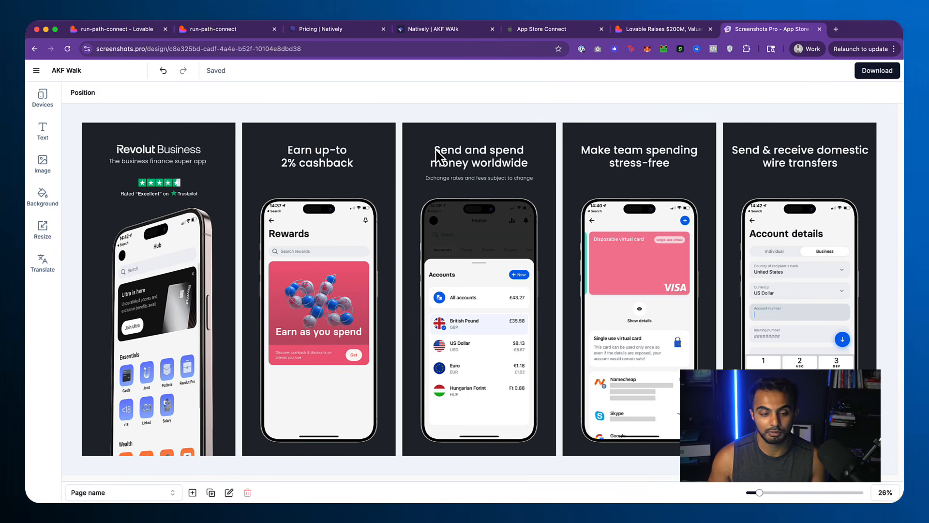
click(335, 148)
click(637, 144)
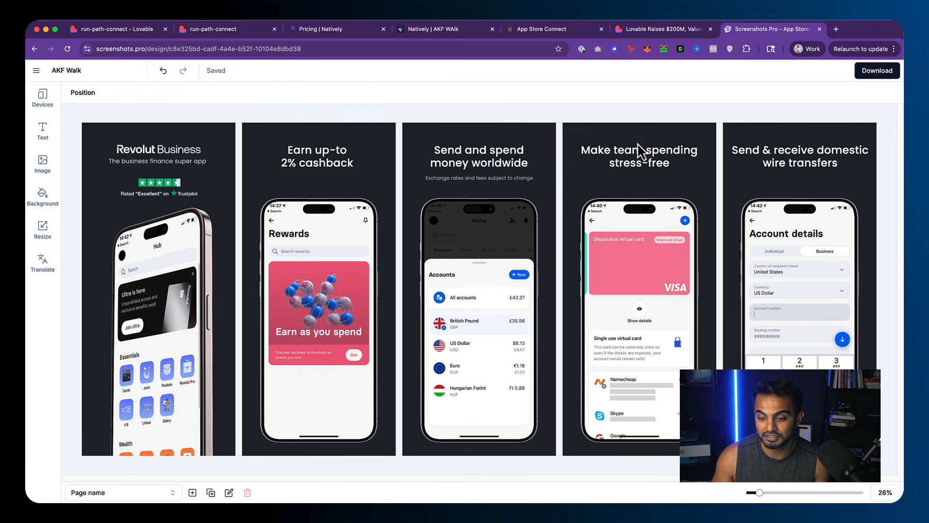
Replace the "Earn up-to 2% cashback" heading on the second screenshot with "Register for the AKF Walk and Run"
click(337, 166)
double_click(333, 160)
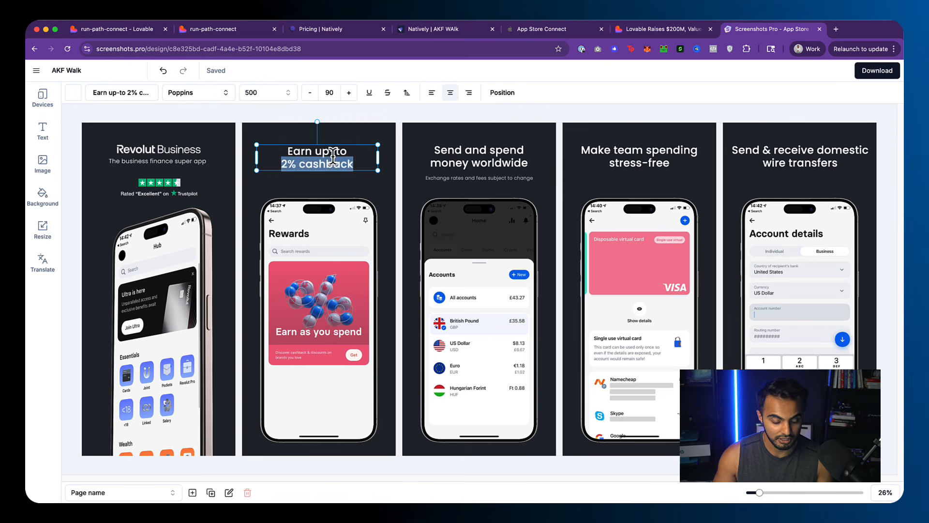
text(Register)
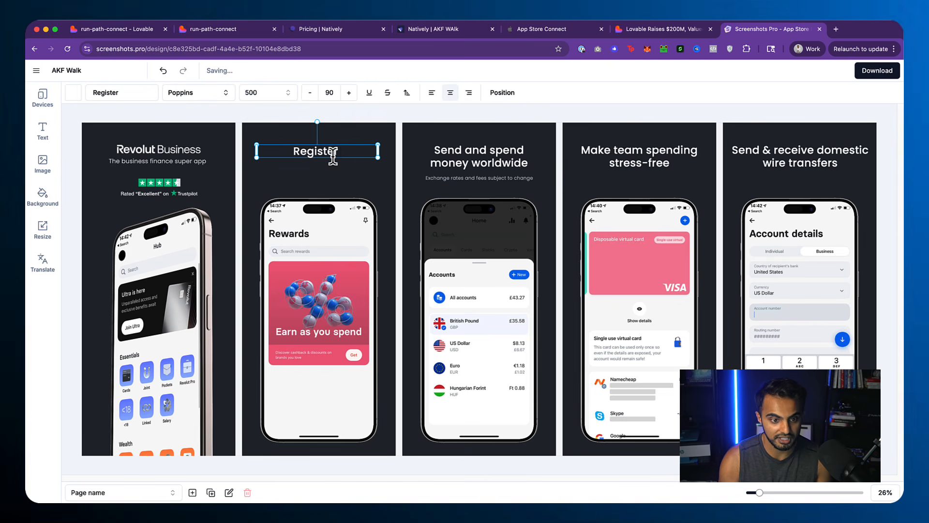
text( for the A)
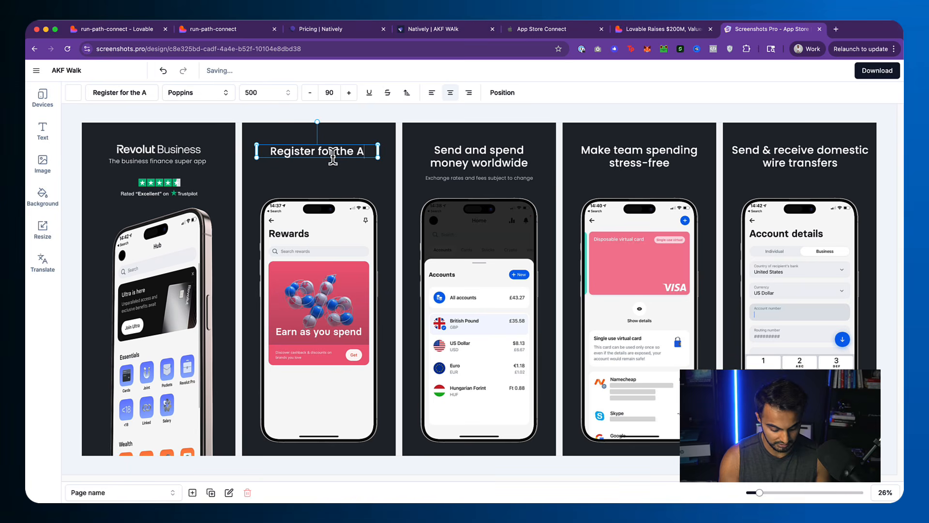
text(KF Walk and Run)
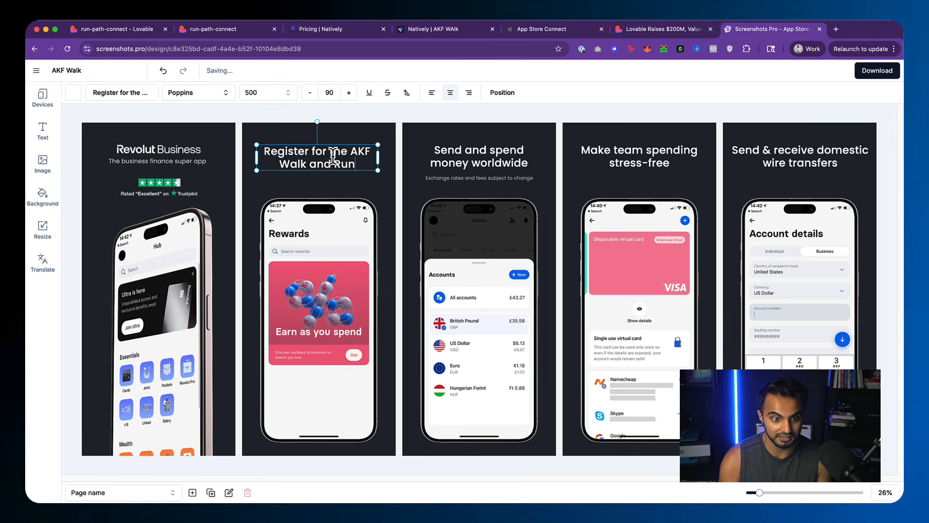
click(342, 143)
Increase the font size of the second screenshot's heading and deselect it
click(332, 159)
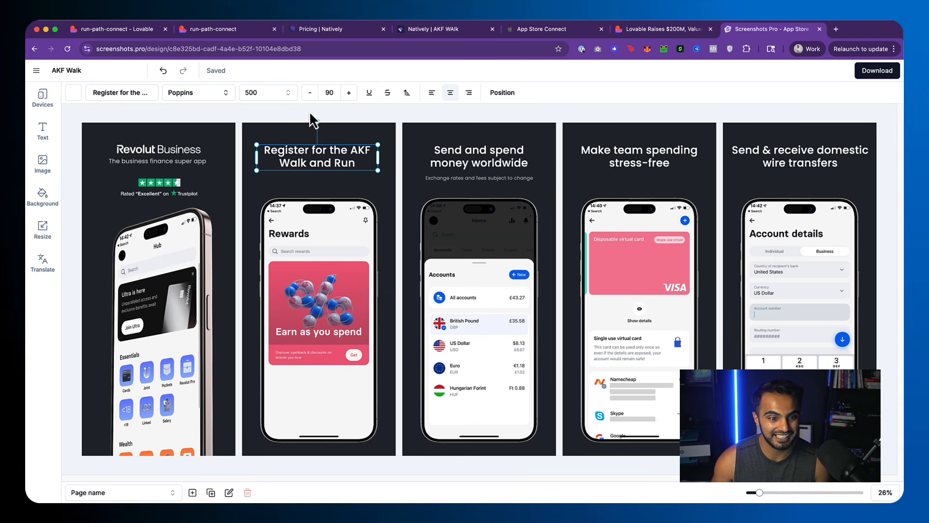
click(348, 92)
click(348, 93)
click(349, 93)
click(348, 93)
click(348, 93)
click(349, 92)
click(349, 93)
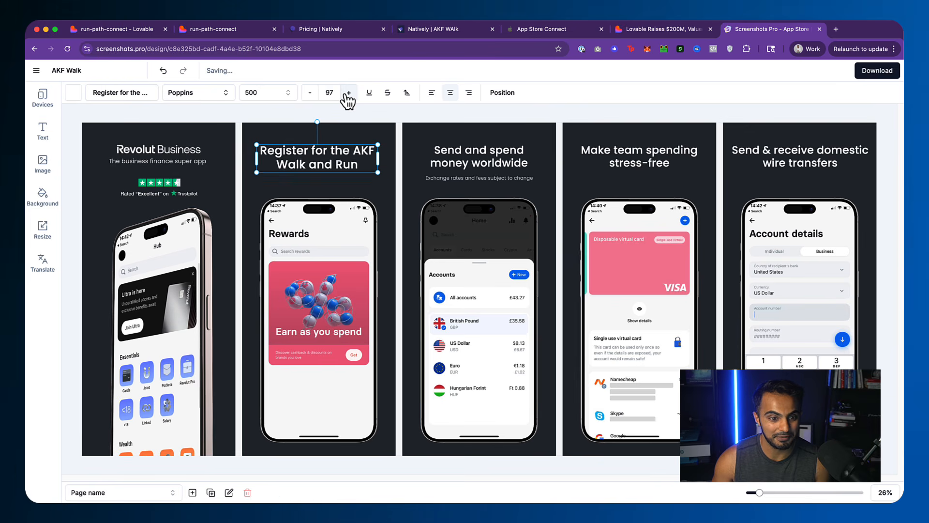
click(348, 93)
click(348, 92)
click(348, 93)
double_click(336, 156)
click(450, 118)
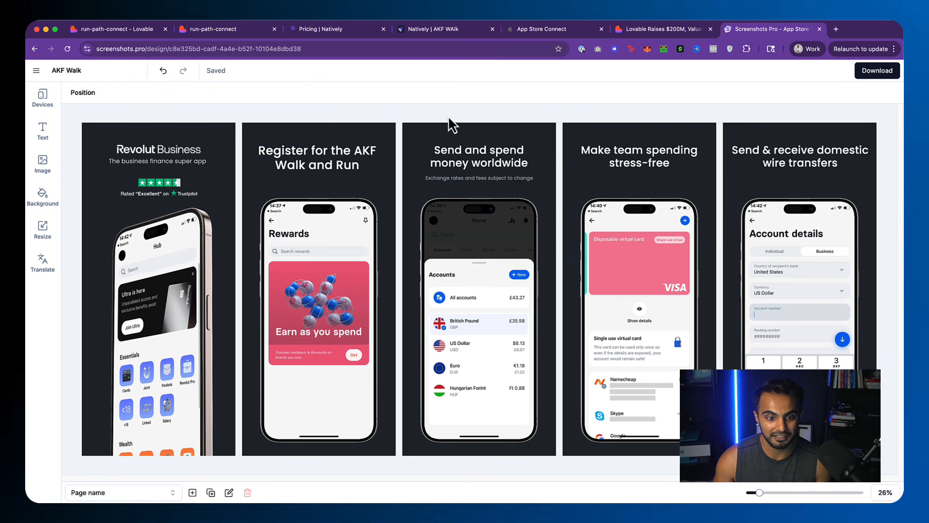
Replace the third screenshot's "Send and spend money worldwide" heading with "Walk For a Cause"
click(467, 180)
click(469, 158)
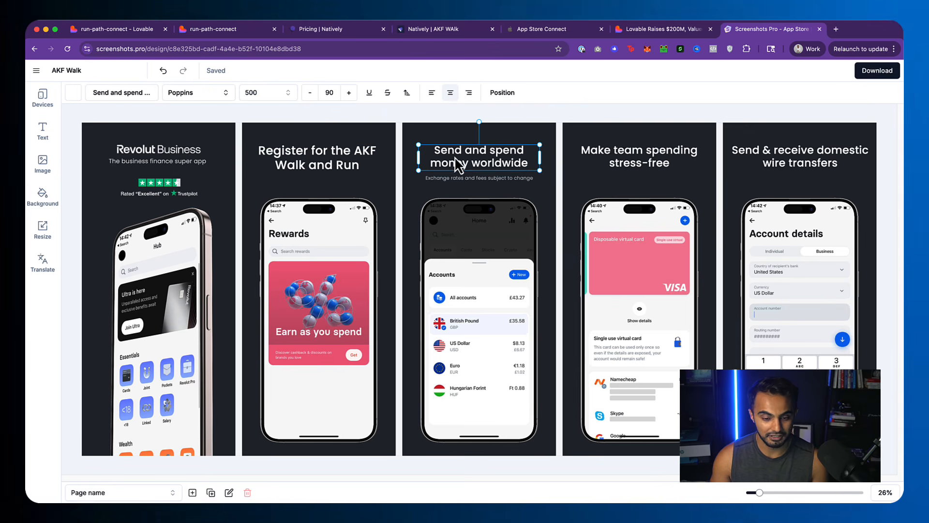
double_click(455, 158)
text(Compete)
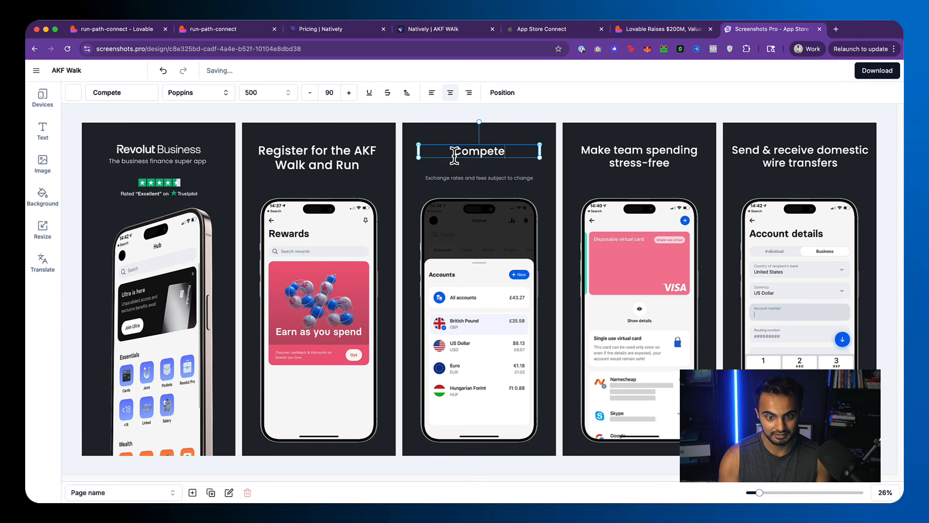
key(super+BackSpace)
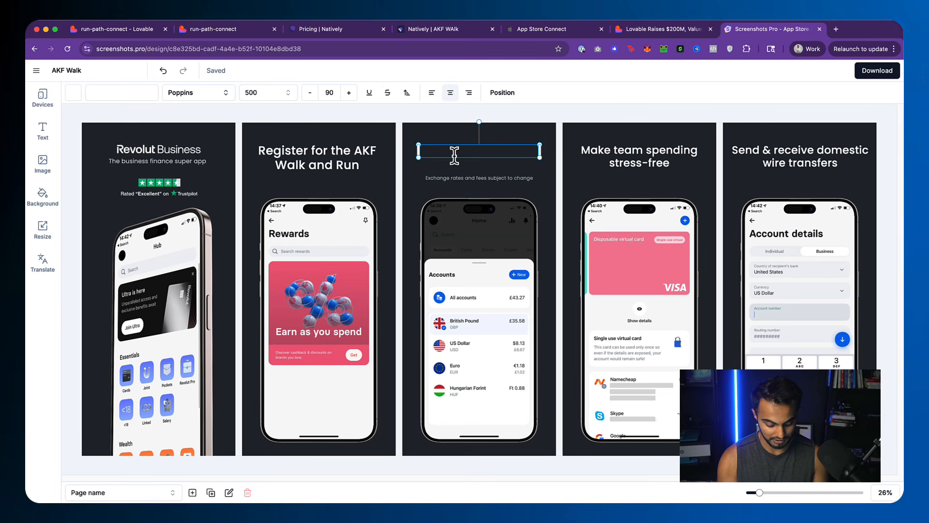
text(Walk for a Cause)
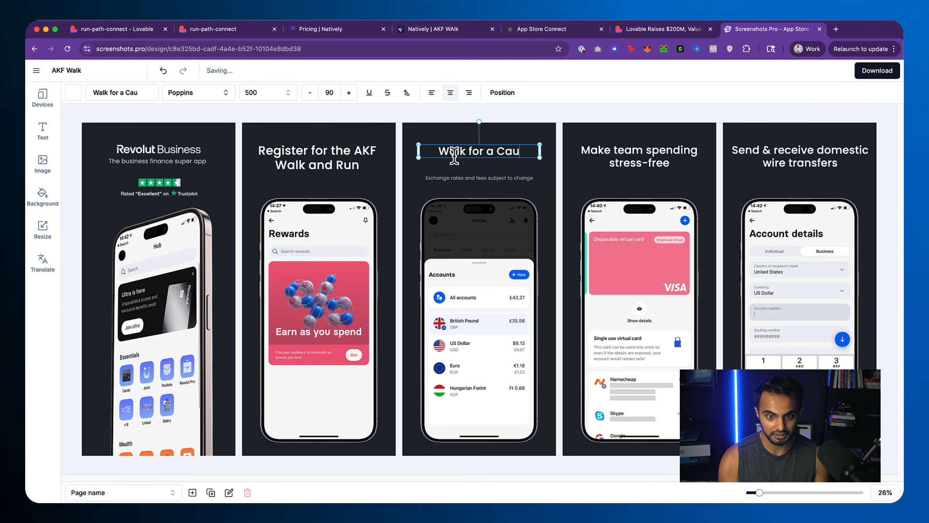
key(alt+BackSpace)
key(alt+BackSpace)
key(alt+BackSpace)
text(For a Ca)
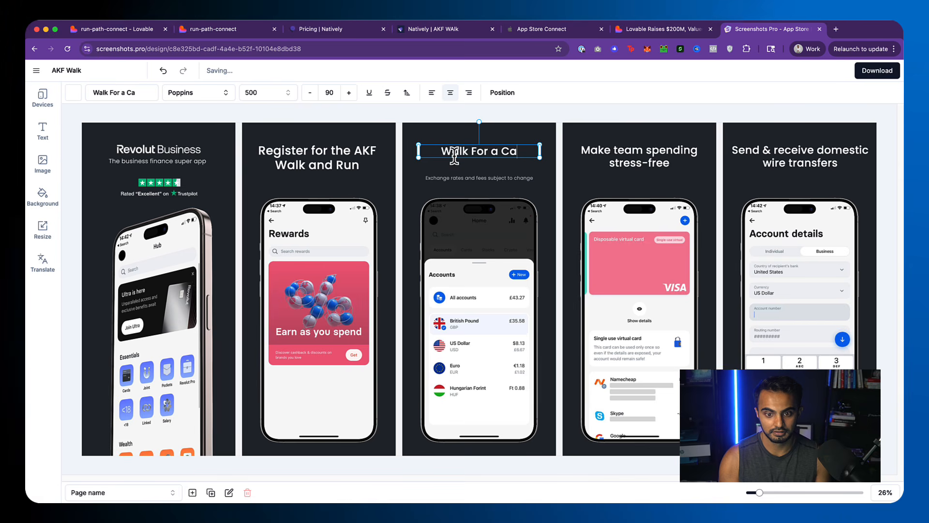
text(use and)
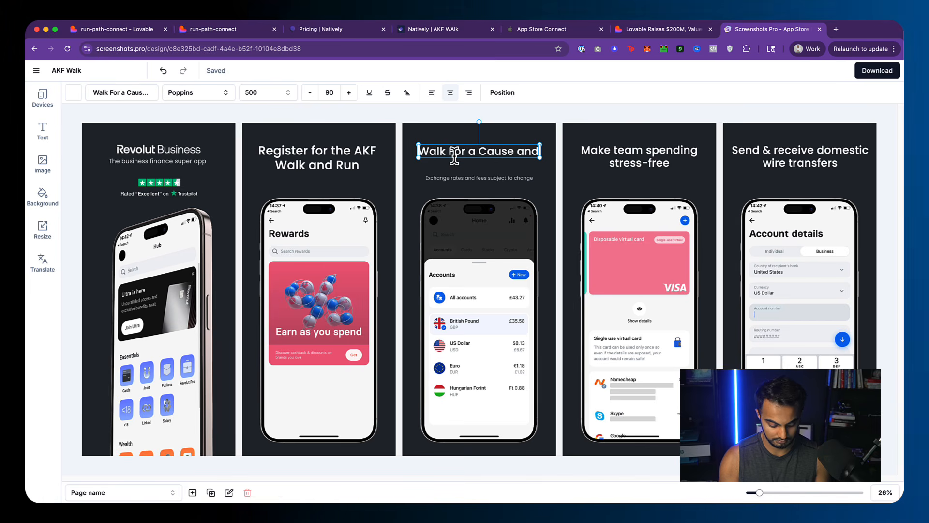
text( Give)
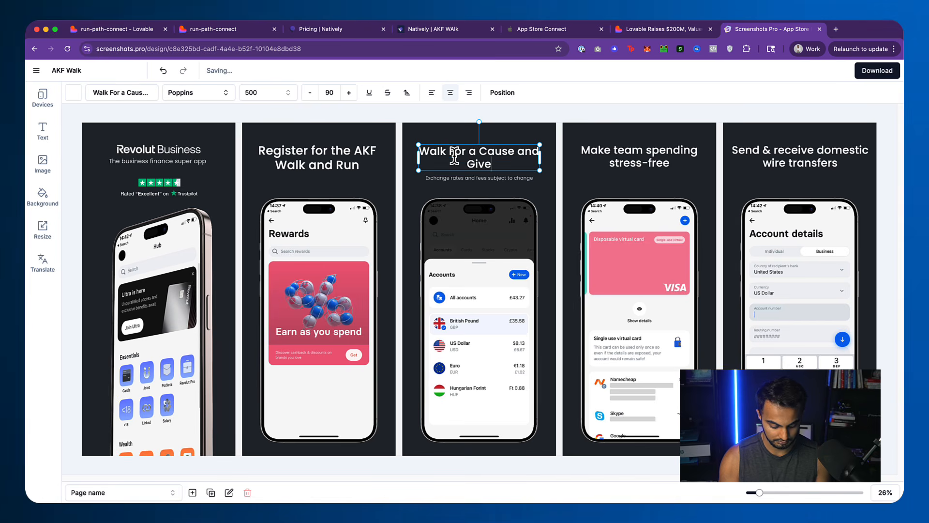
Extend the third screenshot's heading to read "Walk For a Cause and Change The World" and finish editing it
key(alt+BackSpace)
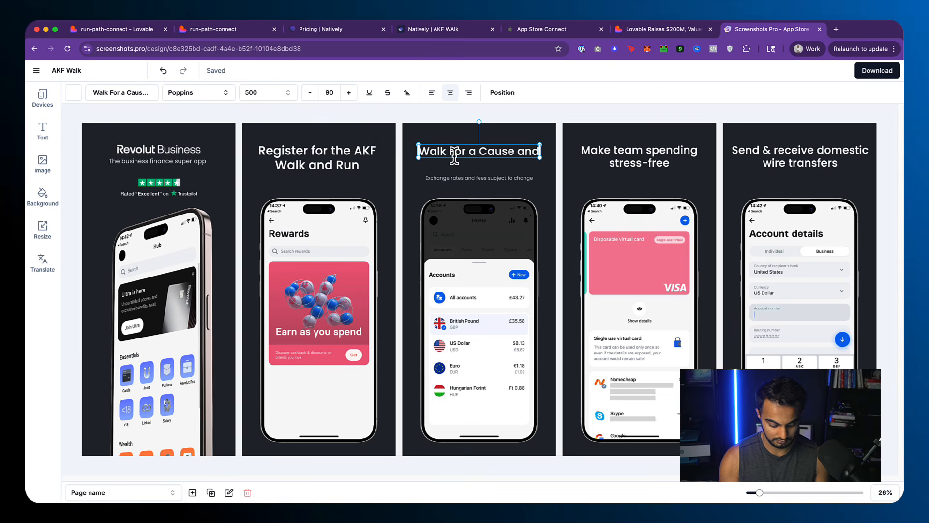
text(Change the)
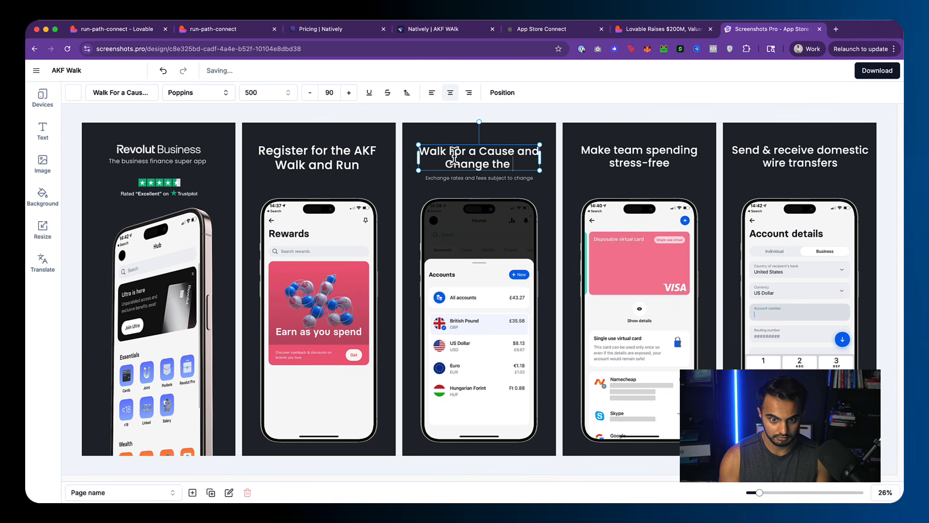
key(BackSpace)
key(BackSpace)
text(he World)
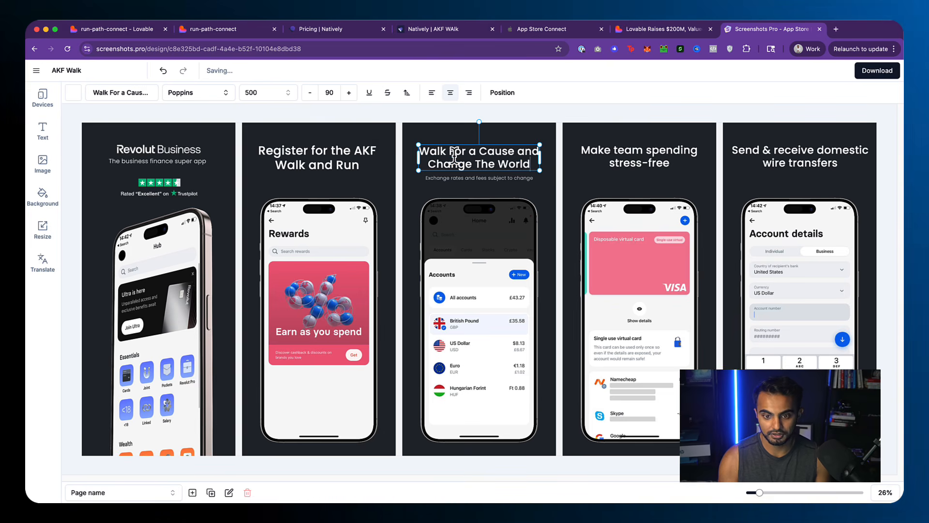
key(ctrl+a)
click(533, 190)
Delete the "Exchange rates and fees subject to change" line and compare the font sizes of the second and third screenshots' headings
click(517, 180)
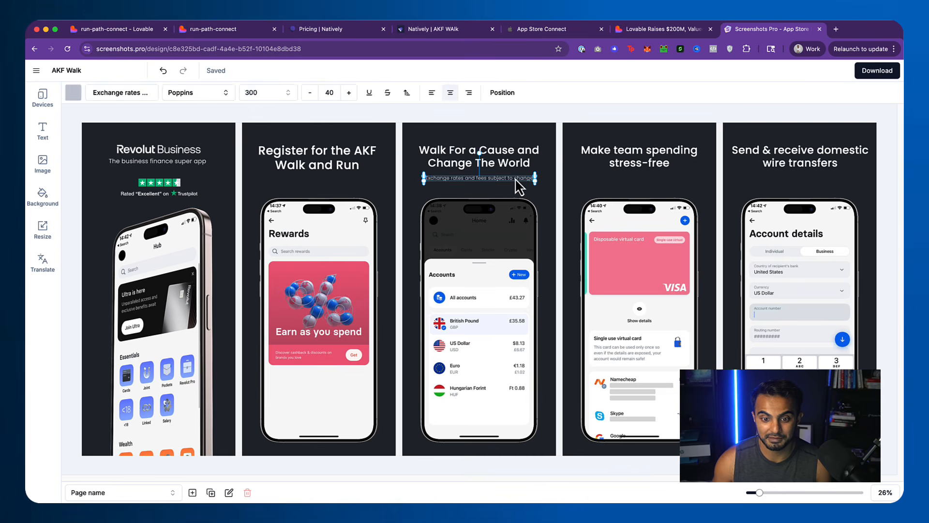
key(BackSpace)
click(492, 162)
click(332, 164)
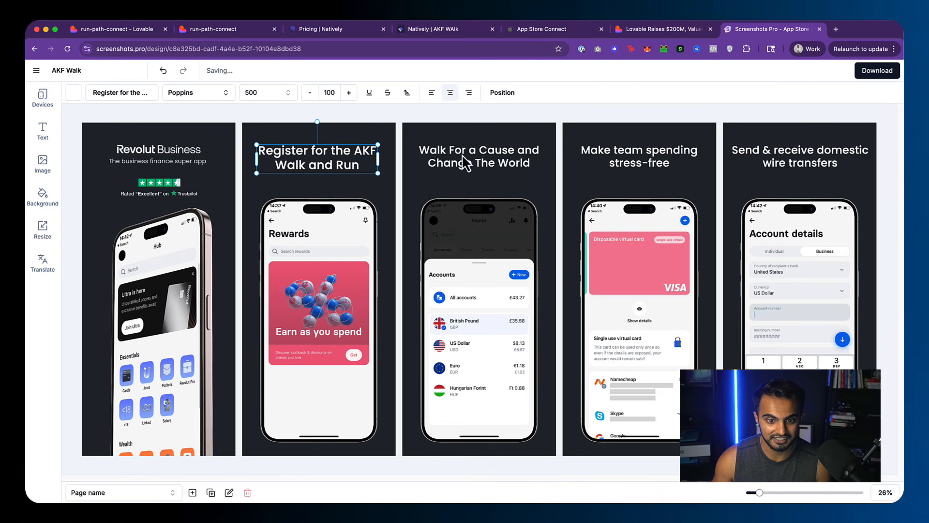
click(462, 160)
click(347, 162)
click(467, 164)
Try "Join Us in Atlanta" as the fourth screenshot's heading in place of "Make team spending stress-free"
triple_click(608, 156)
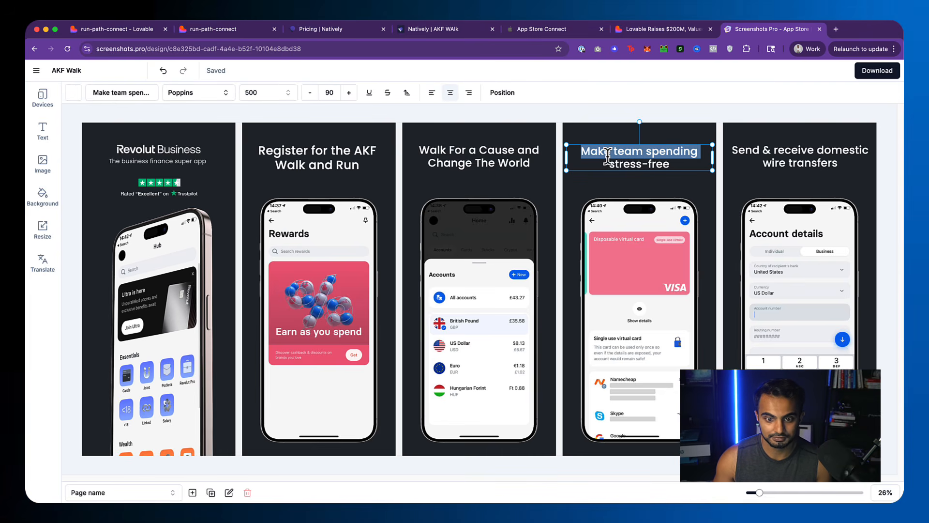
text(Make and I)
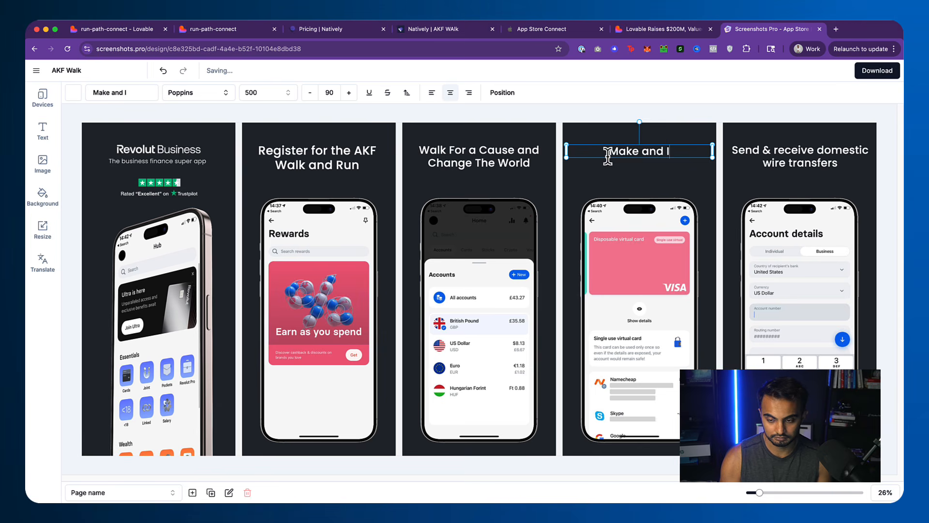
triple_click(608, 156)
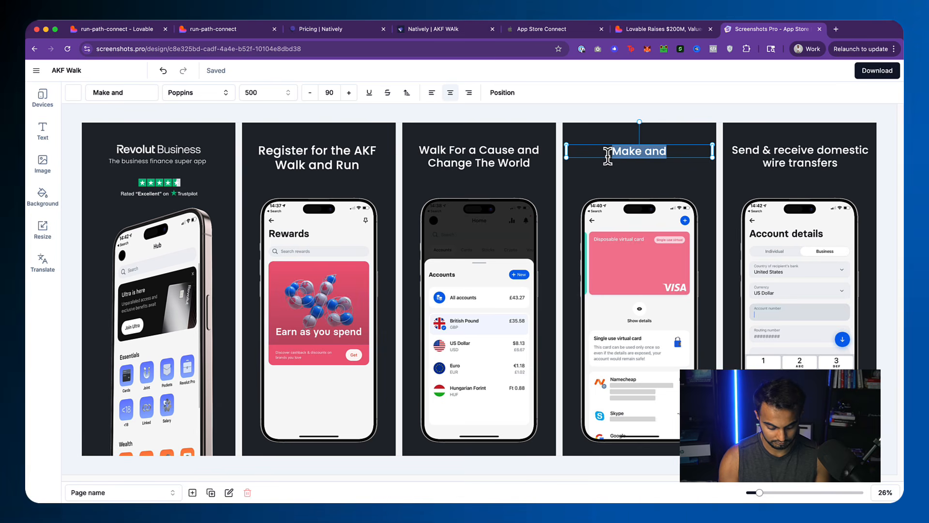
text(Joi)
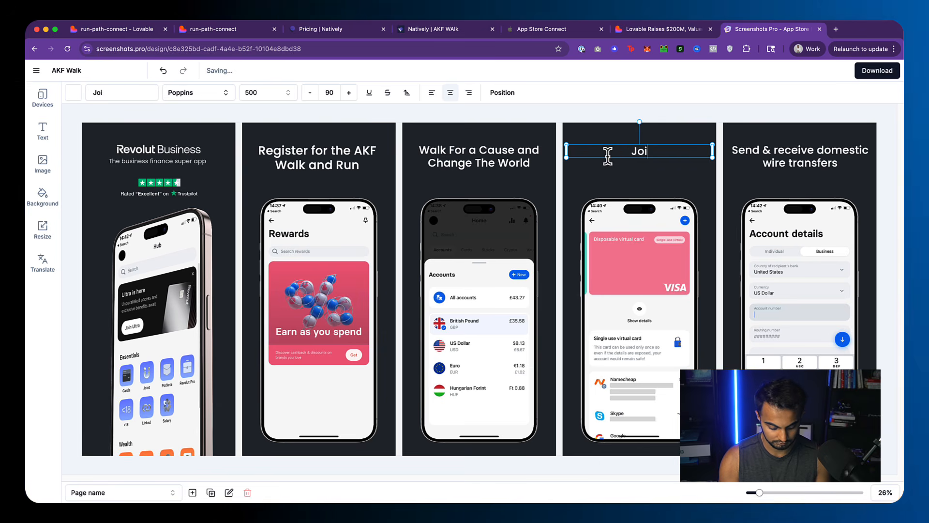
text(n Us in Atlanta)
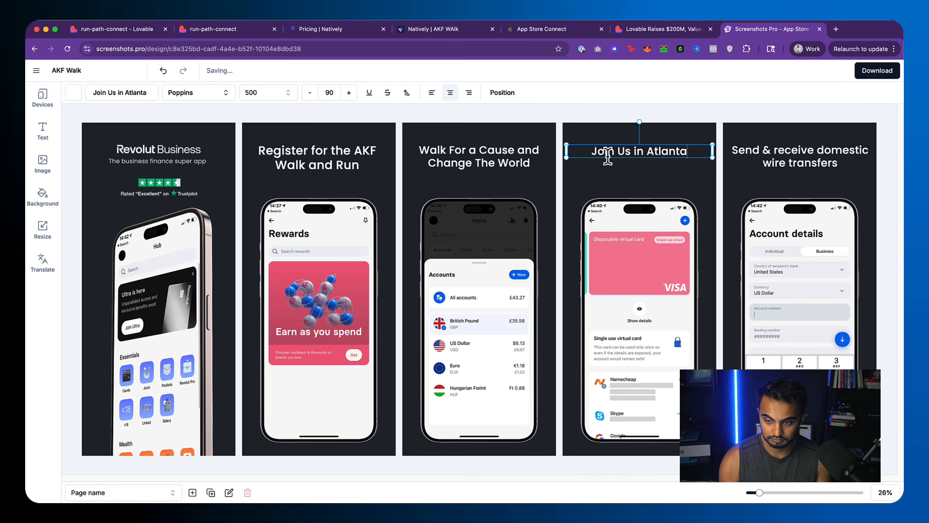
text(, Georg)
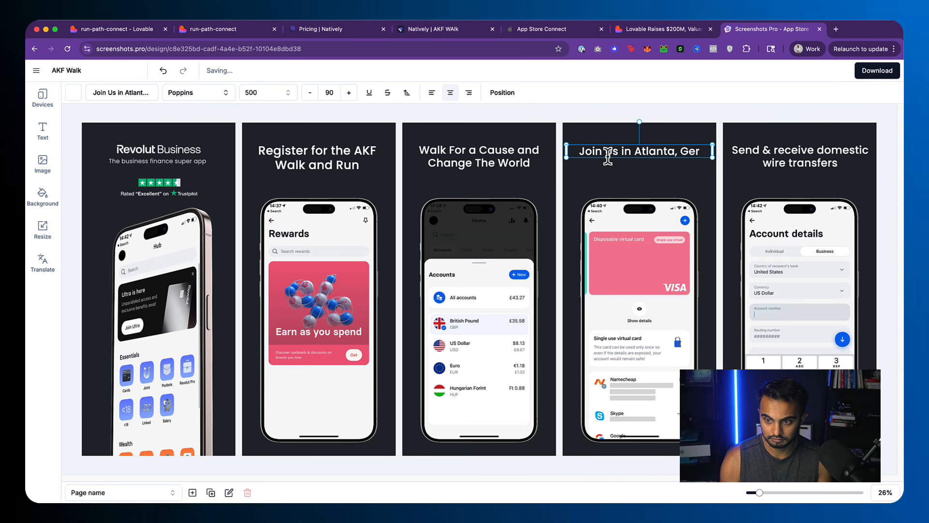
text(ia)
key(BackSpace)
key(BackSpace)
key(BackSpace)
key(BackSpace)
key(BackSpace)
key(BackSpace)
key(BackSpace)
key(BackSpace)
key(BackSpace)
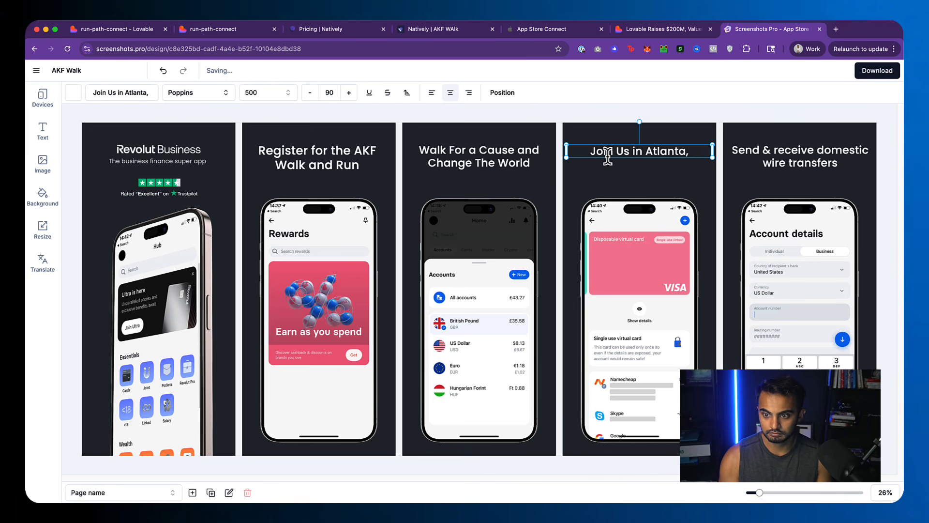
Set the fourth screenshot's heading to "The Official App Of The 2025 AKF Walk and Run" and deselect it
triple_click(608, 155)
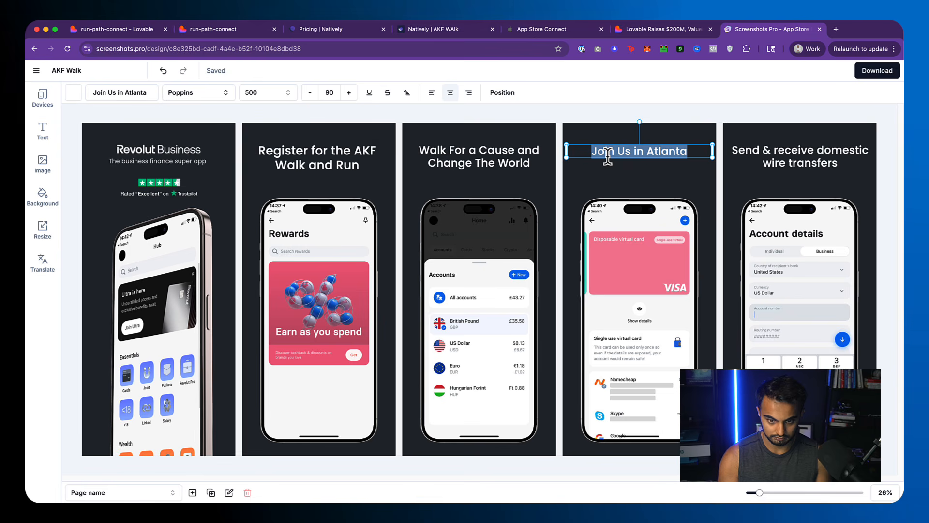
text(The)
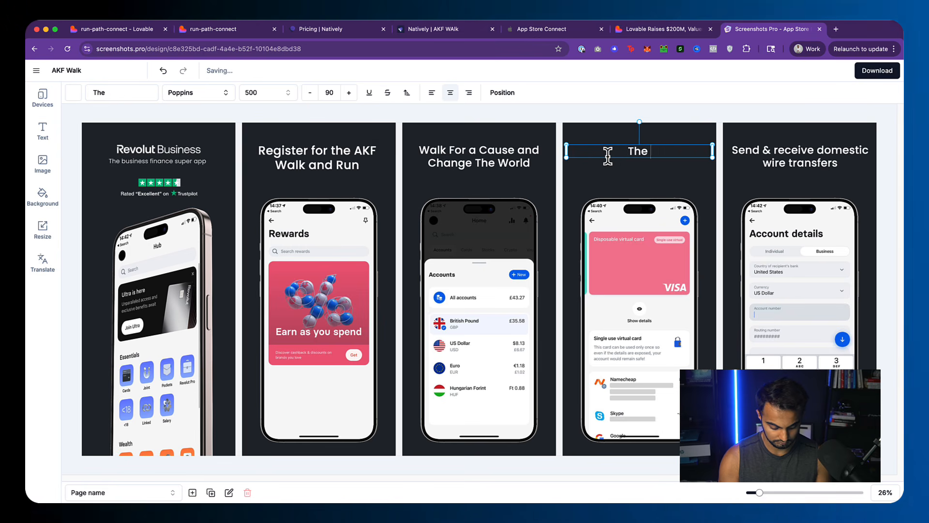
text( Officia)
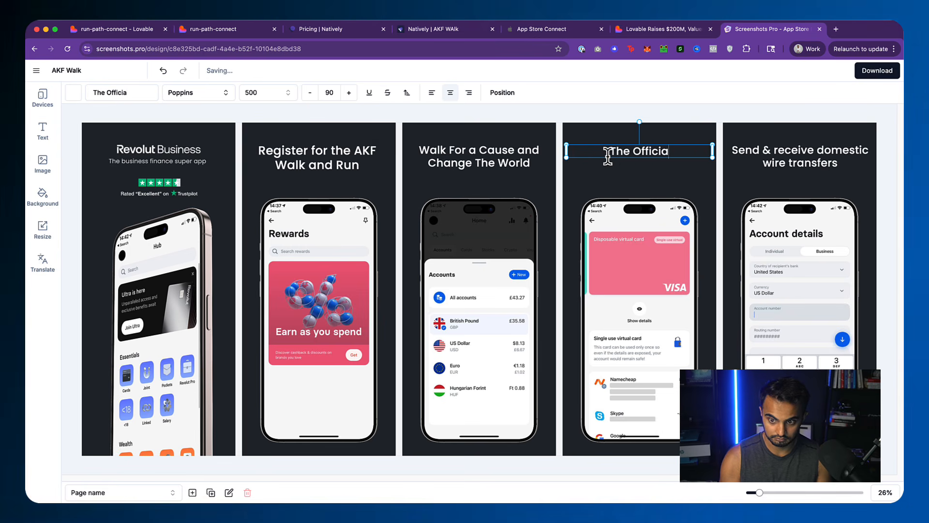
text(l App Of The)
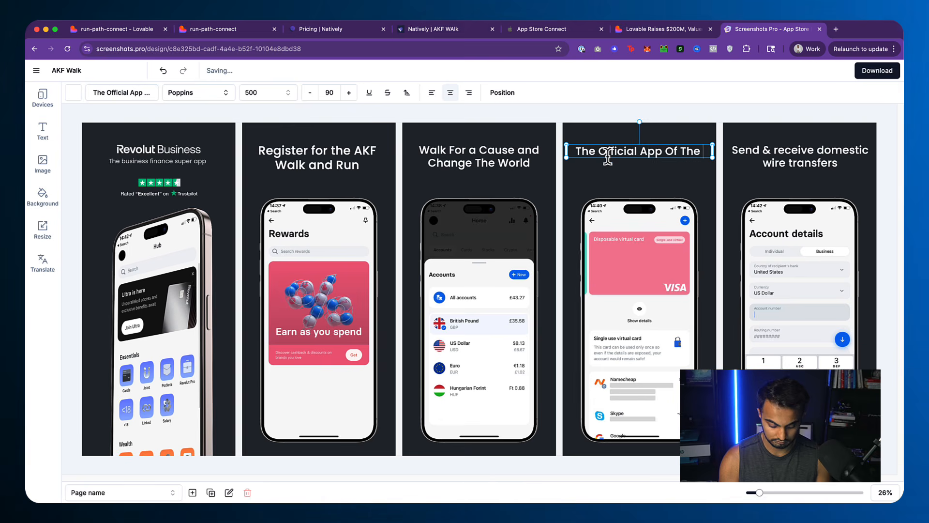
text( 2025 AKF Walk and Run)
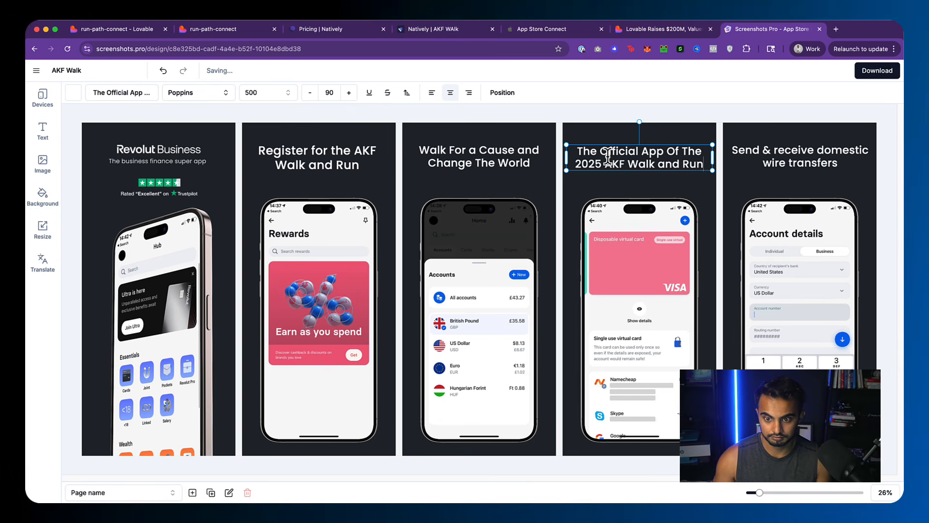
click(586, 136)
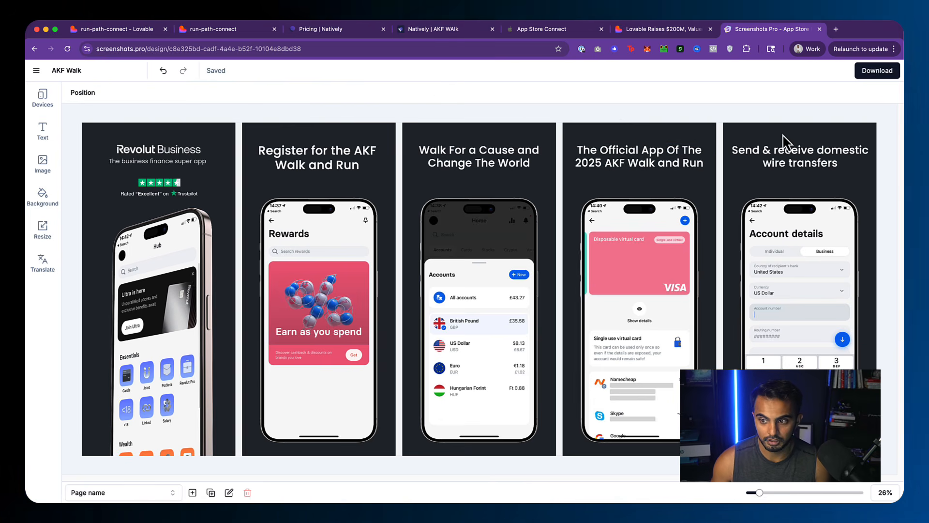
click(336, 157)
click(157, 143)
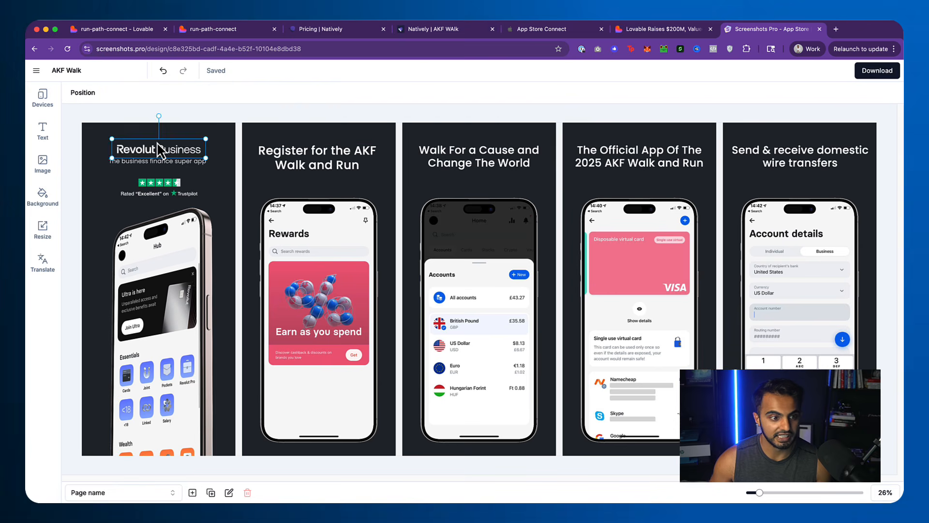
click(139, 130)
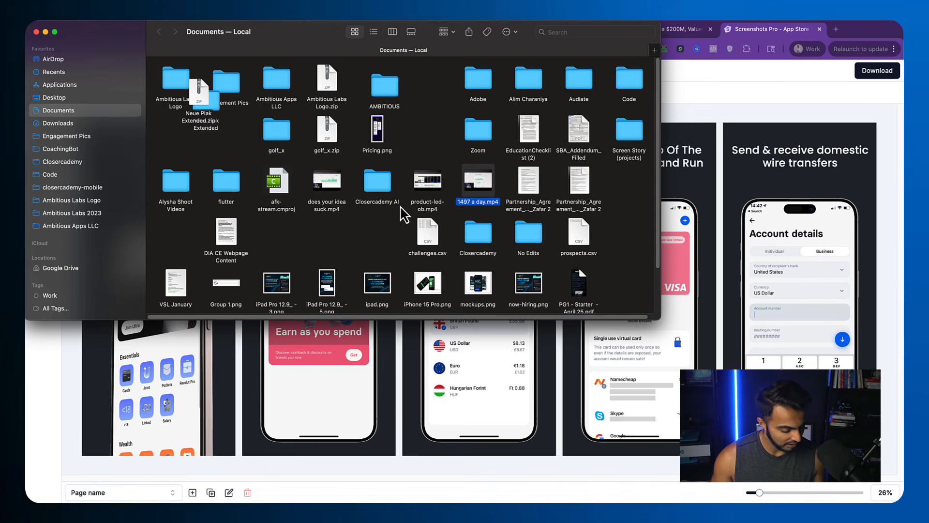
Switch to Finder and look through the Downloads folder for the app's screenshot images
click(92, 123)
click(741, 116)
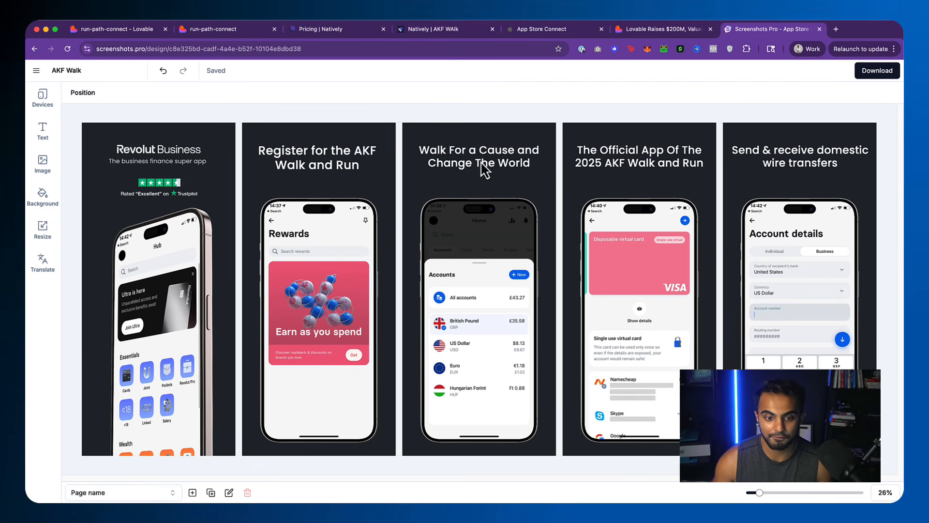
click(309, 245)
key(super+Tab)
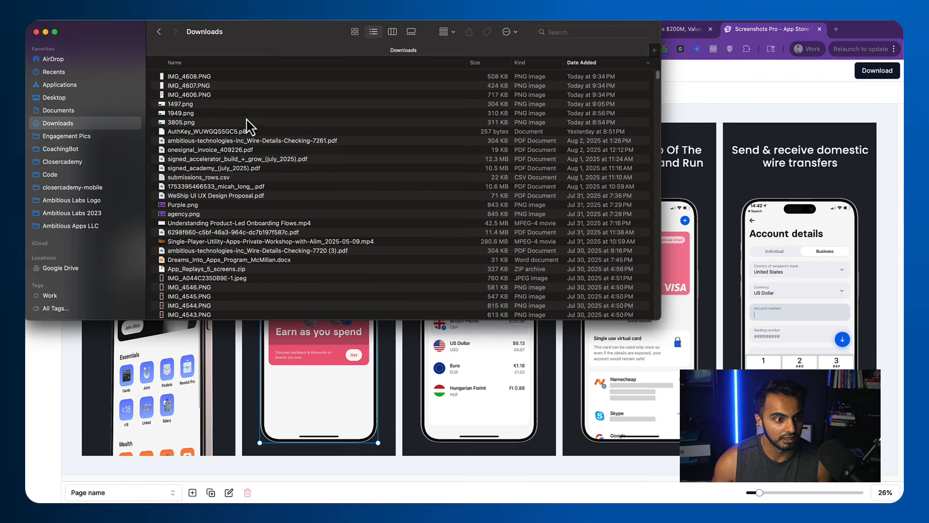
click(234, 95)
click(235, 86)
click(306, 315)
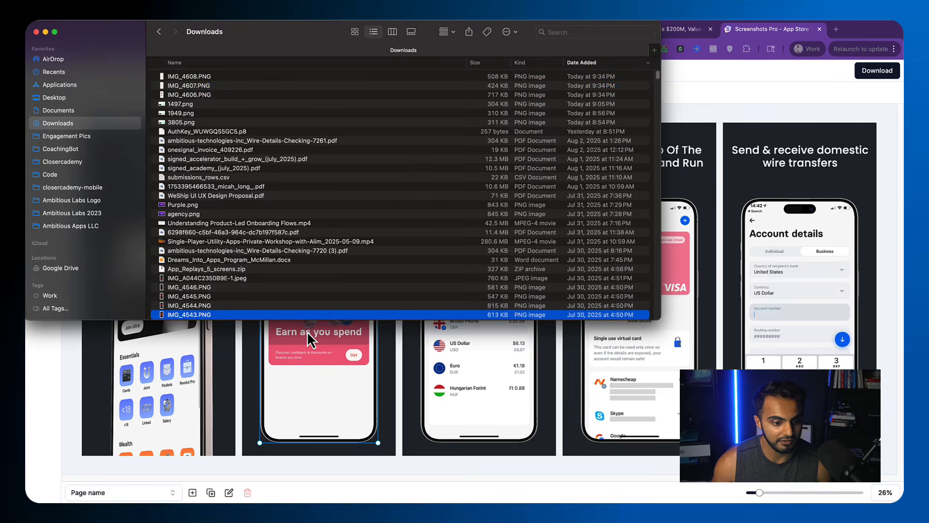
Replace the screen image of the second screenshot's phone with IMG_4606.PNG from Downloads, previewing the file first
click(306, 331)
click(231, 94)
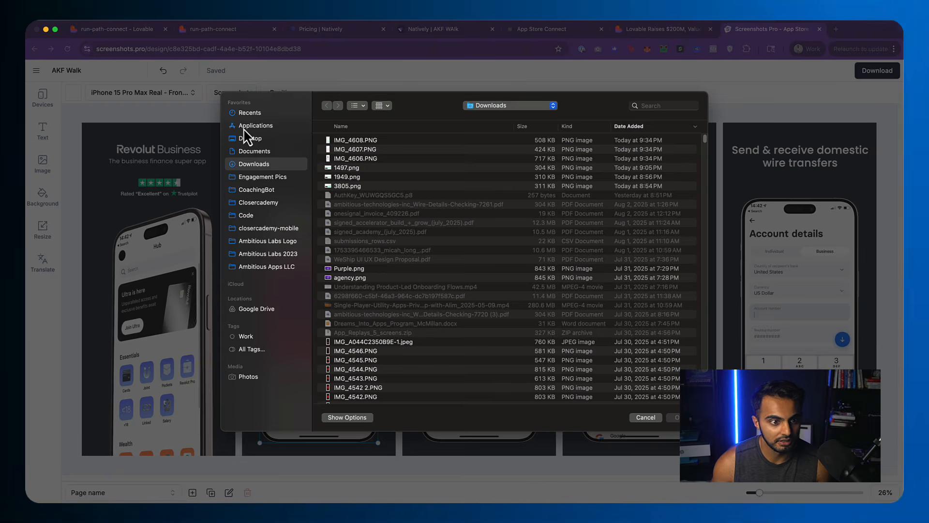
click(358, 158)
key(space)
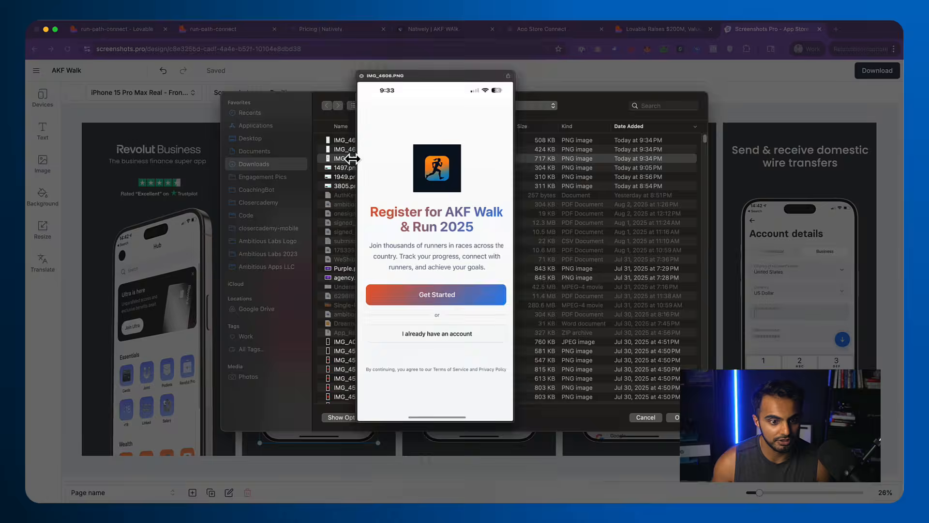
key(space)
key(Return)
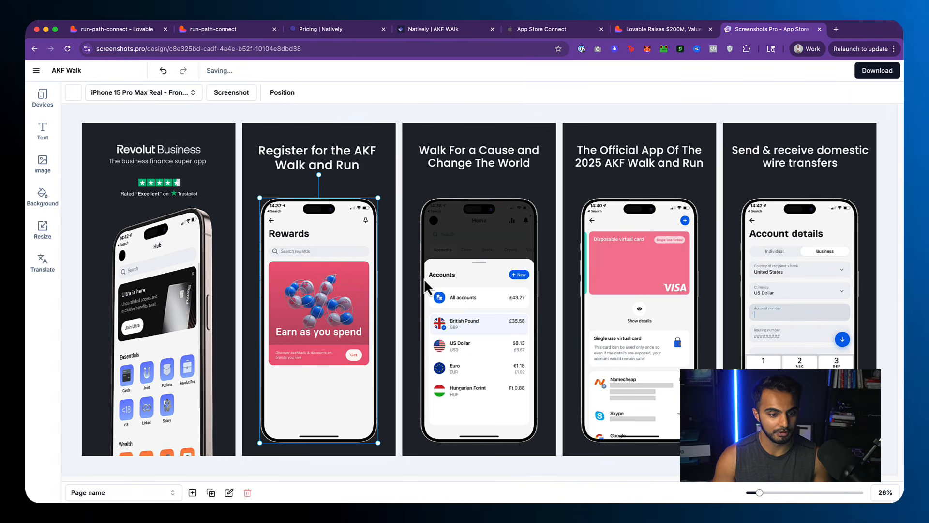
Replace the screen image of the third screenshot's phone with IMG_4608.PNG from Downloads, previewing the candidate files first
click(466, 261)
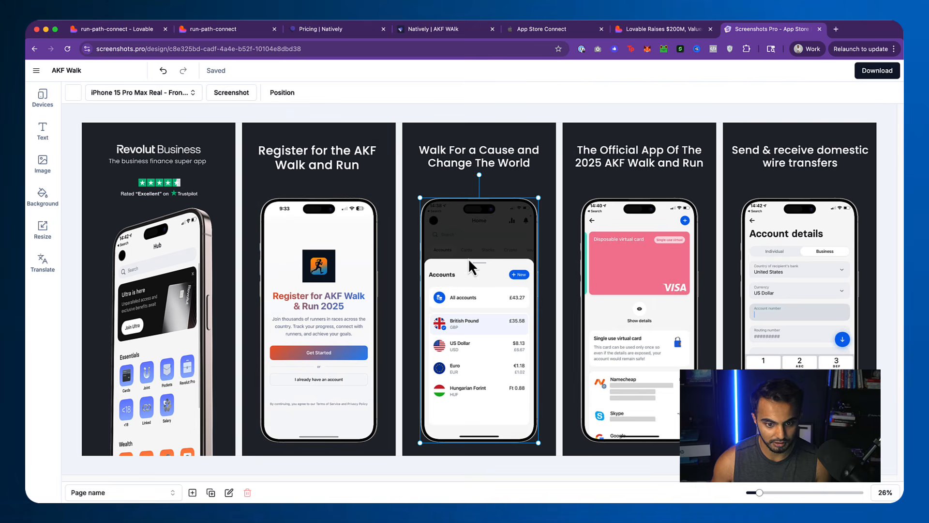
click(244, 97)
click(353, 159)
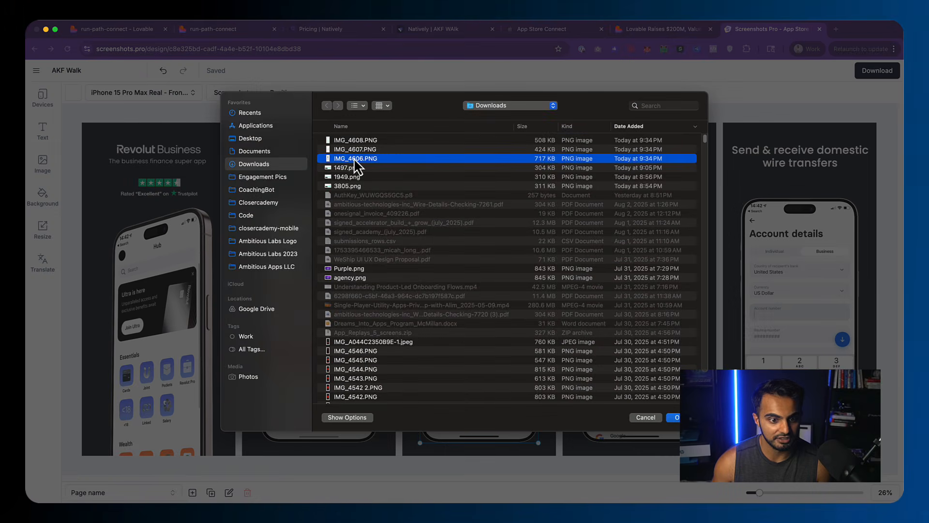
key(space)
key(Up)
key(Up)
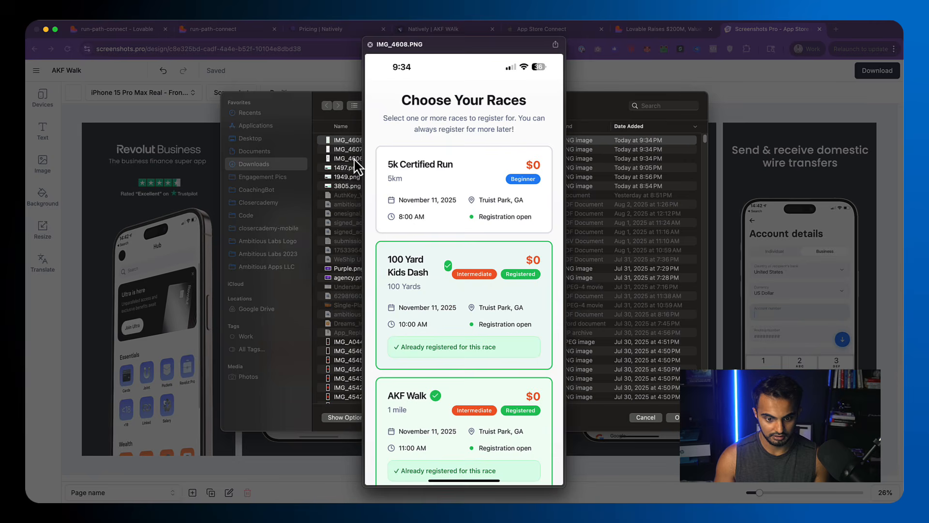
key(space)
key(Return)
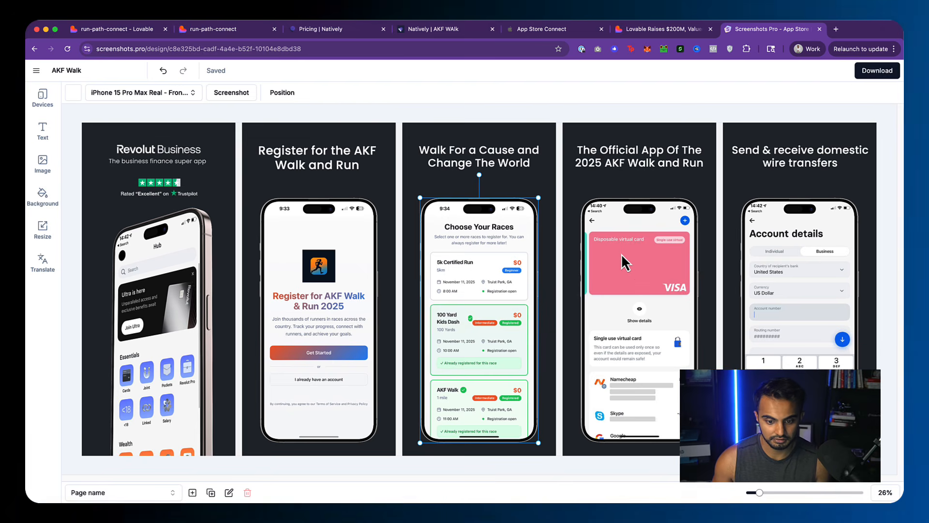
Replace the screen image of the fourth screenshot's phone with IMG_F5BA30A00742-1.jpeg from Downloads, previewing the file first, and deselect the phone
key(super+Tab)
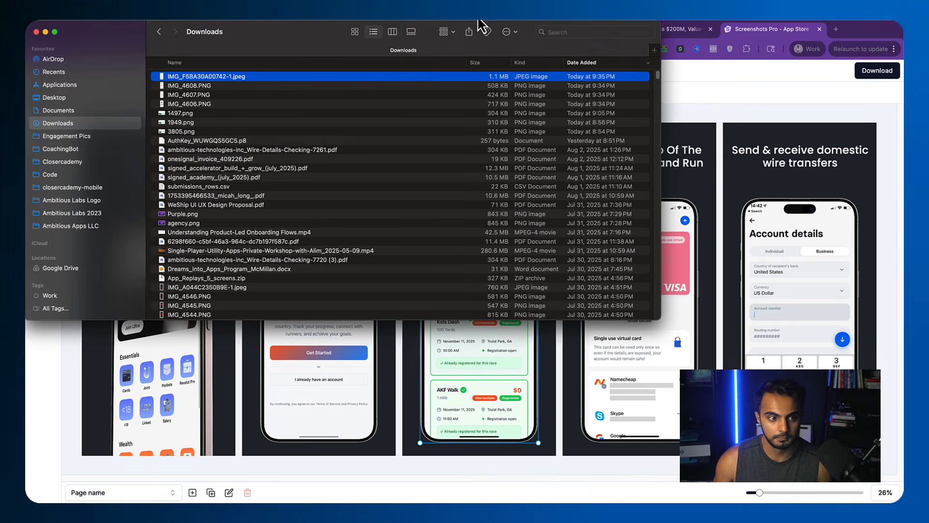
click(627, 338)
click(656, 345)
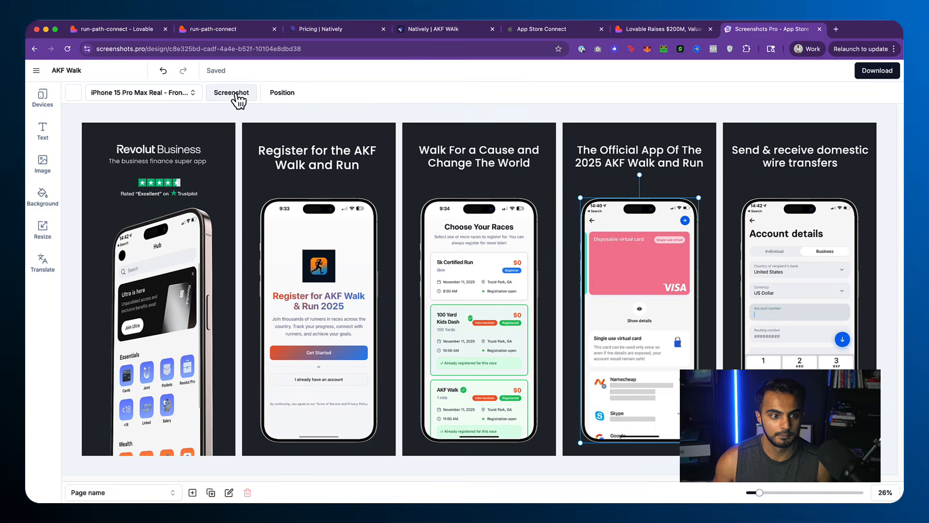
click(235, 93)
click(359, 141)
key(space)
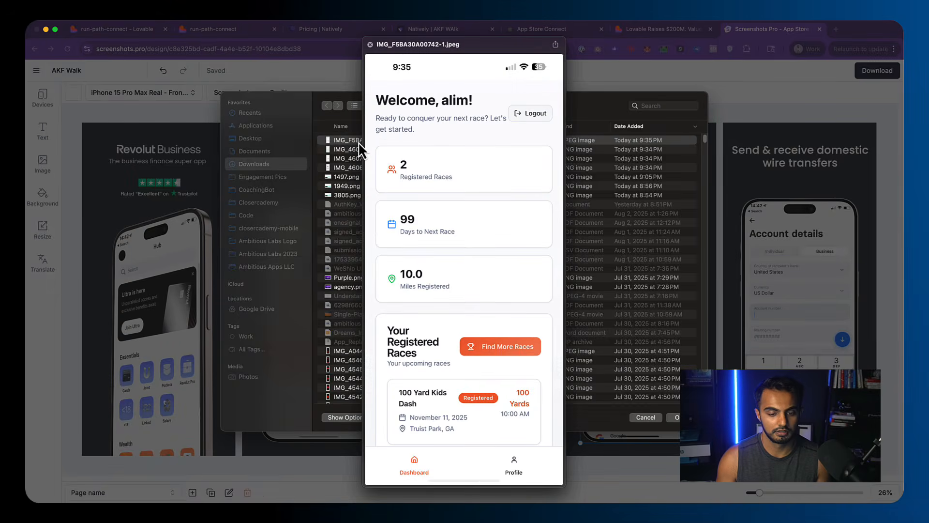
key(space)
double_click(358, 142)
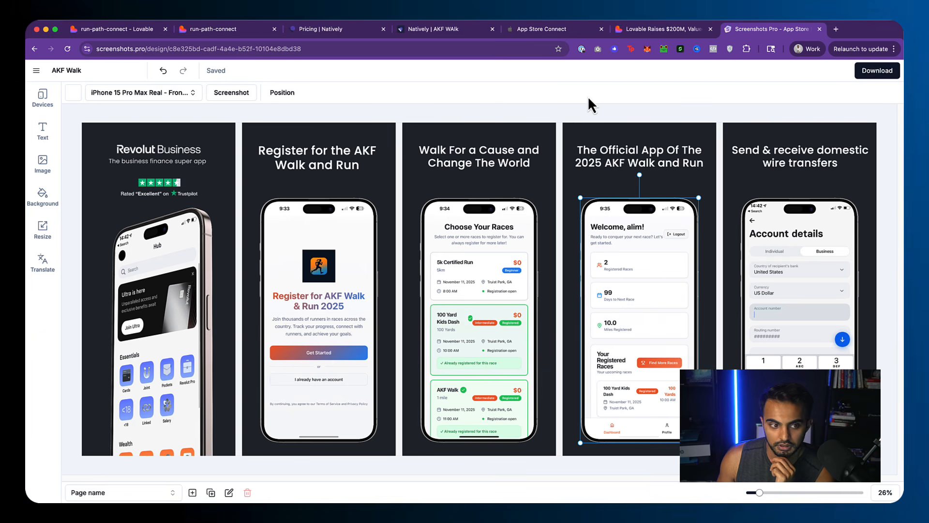
click(598, 124)
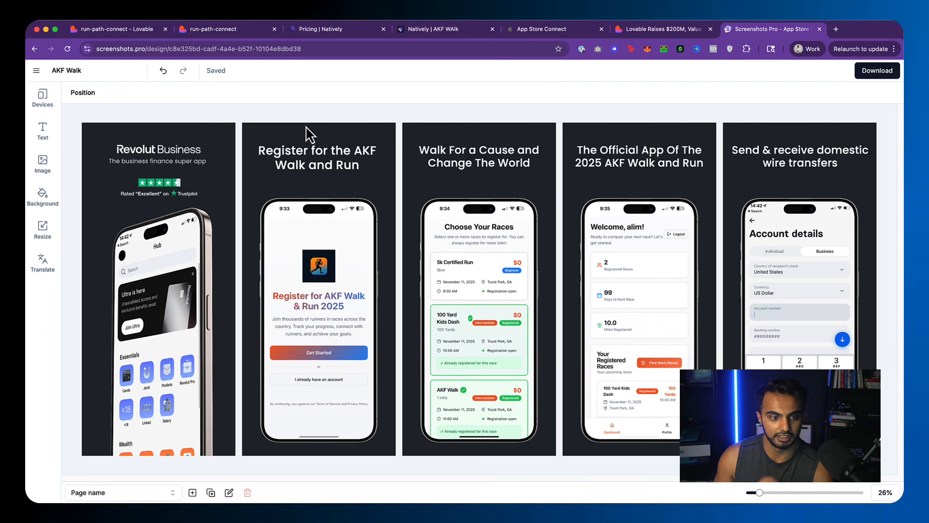
Download all pages of the AKF Walk screenshot design
click(877, 70)
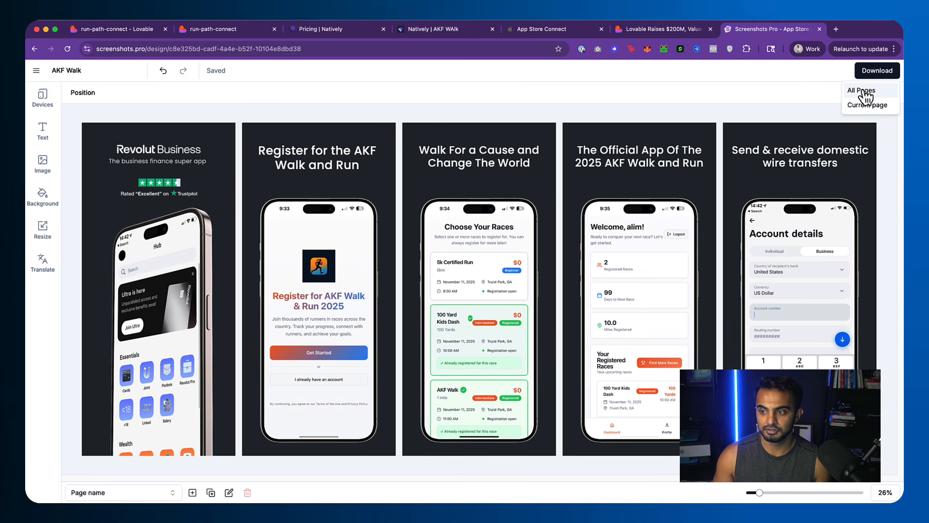
click(838, 95)
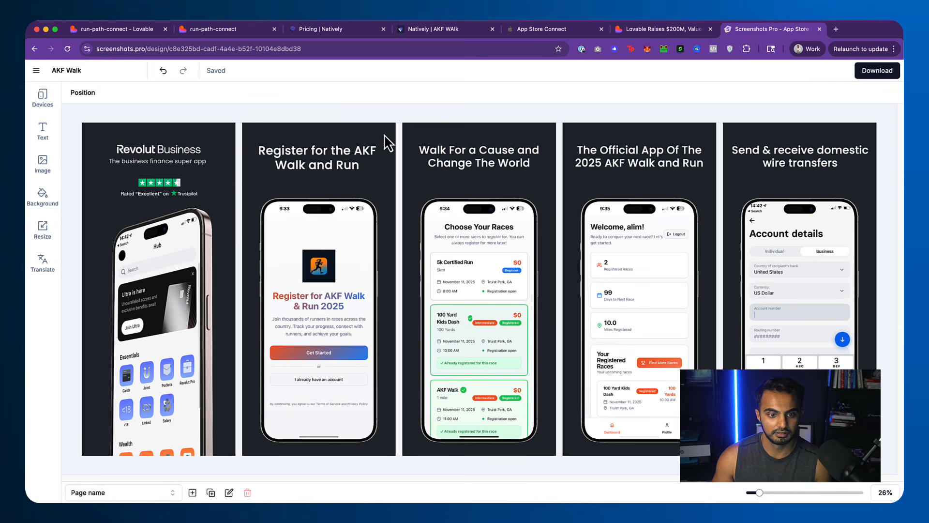
click(881, 70)
click(870, 91)
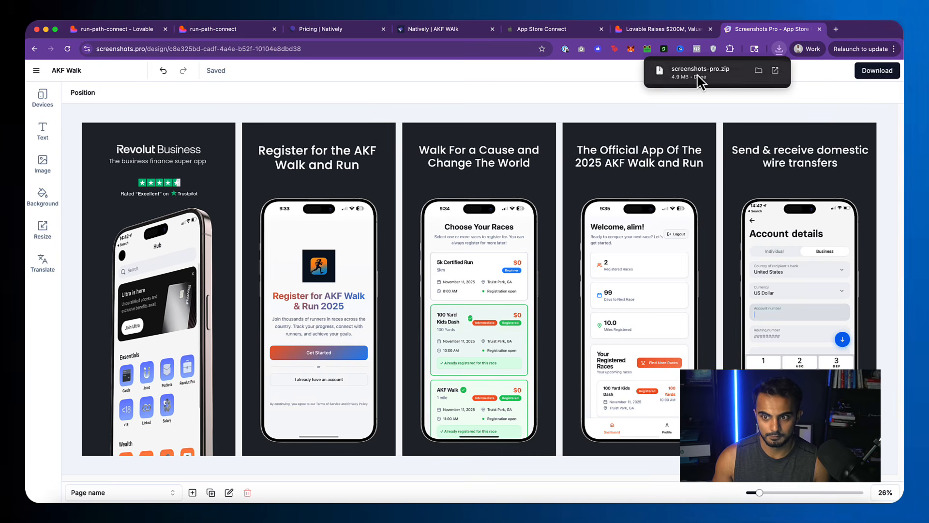
Extract the downloaded screenshots-pro.zip, view the exported PNG files in its Page name folder, and return to the browser
click(697, 73)
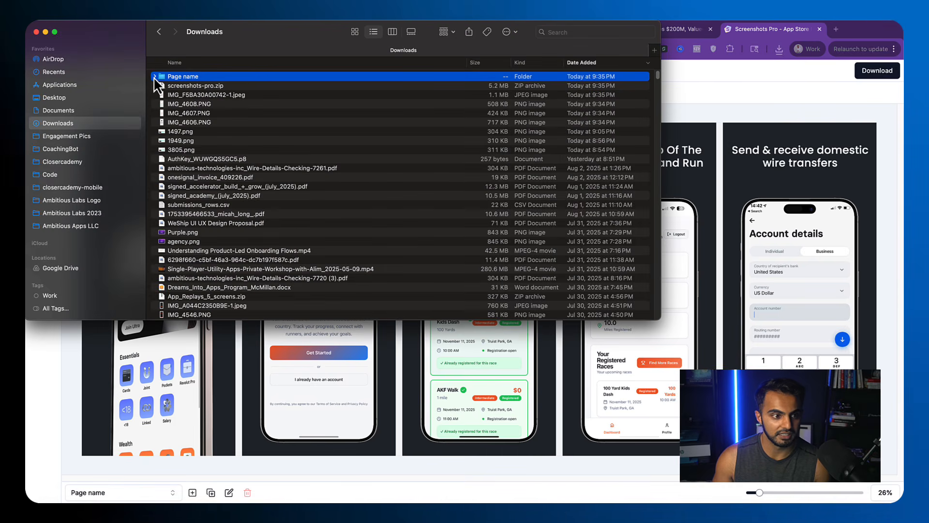
click(154, 77)
drag(174, 89, 196, 121)
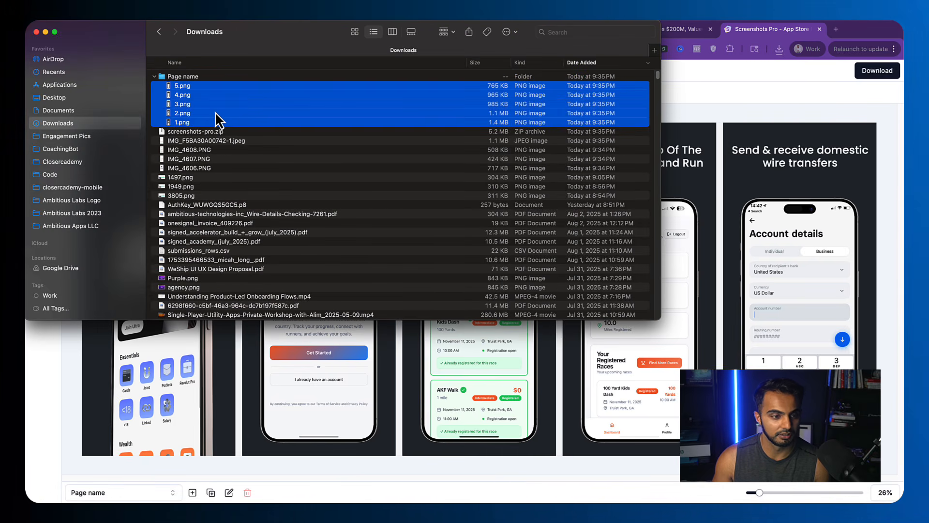
click(711, 99)
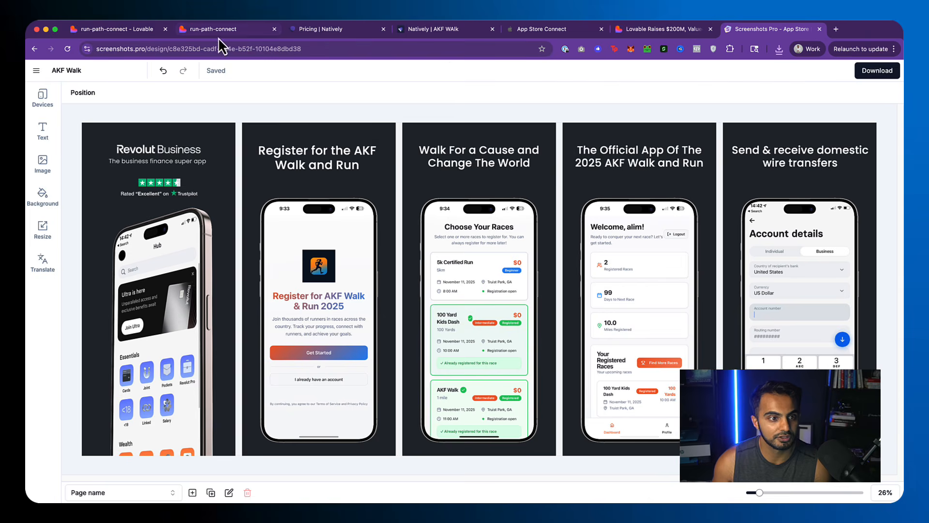
Switch to App Store Connect, start choosing files for the iPhone 6.9" Display, and preview the exported images in the Page name folder
click(542, 29)
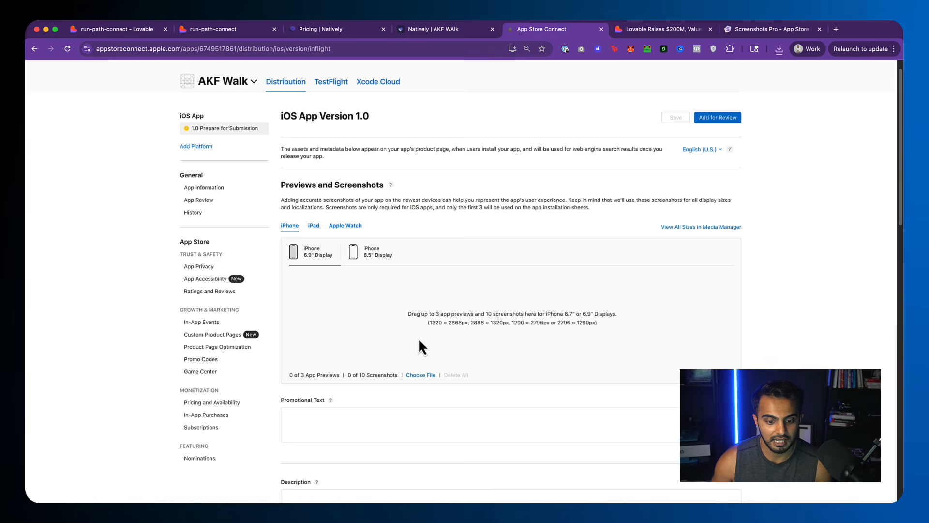
click(421, 376)
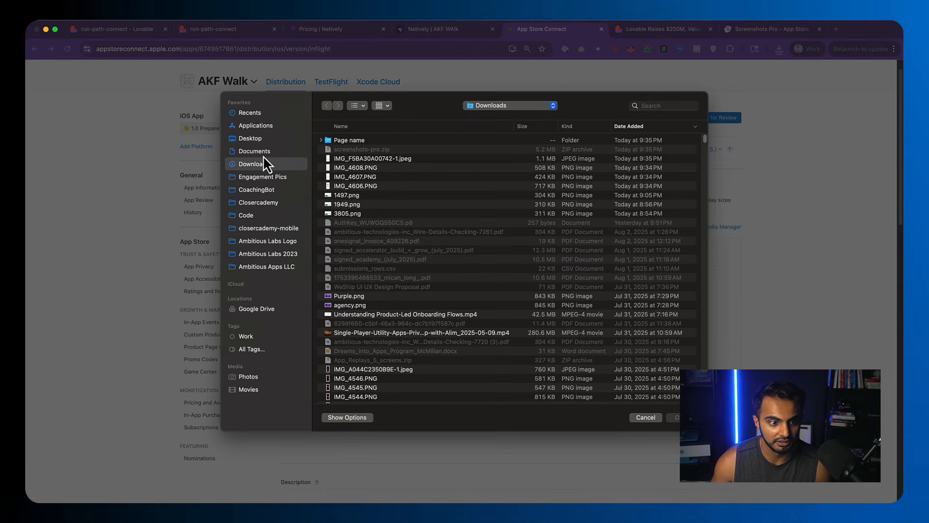
click(320, 140)
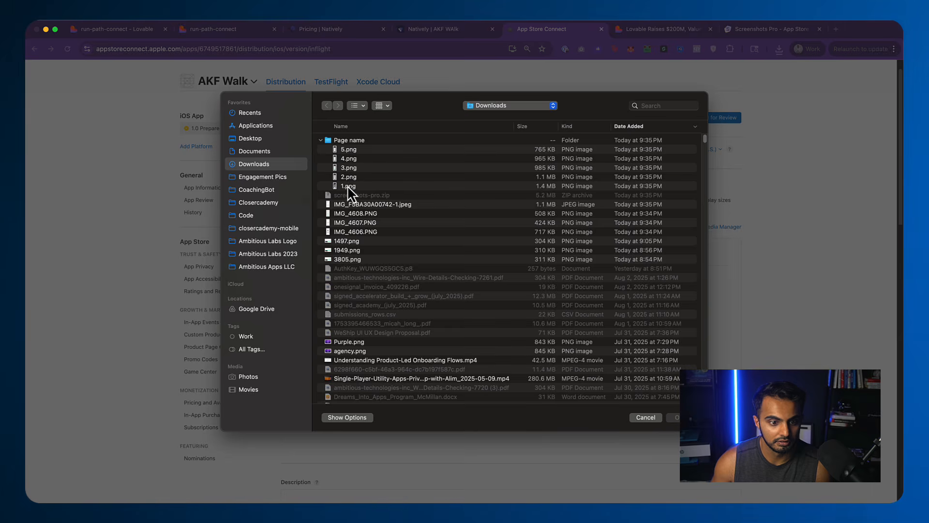
click(349, 180)
key(space)
key(Up)
key(Up)
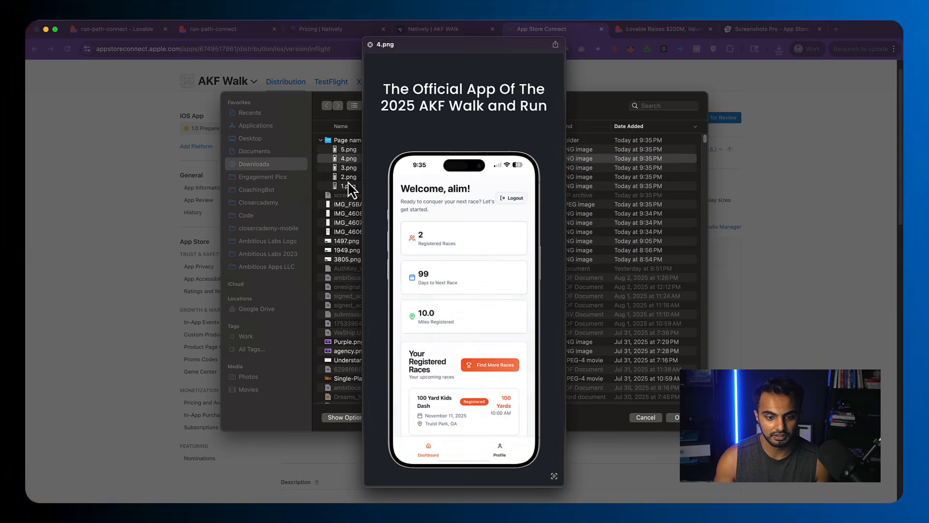
key(Down)
key(space)
key(Down)
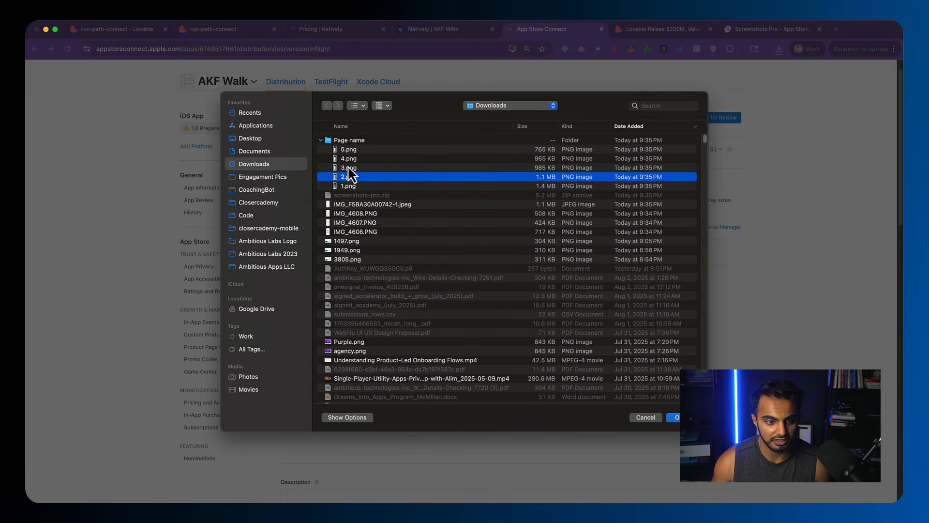
Upload 2.png, 3.png and 4.png as the iPhone 6.9" Display screenshots and accept the localization notice
key(shift+Up)
key(shift+Up)
key(shift+Up)
click(675, 417)
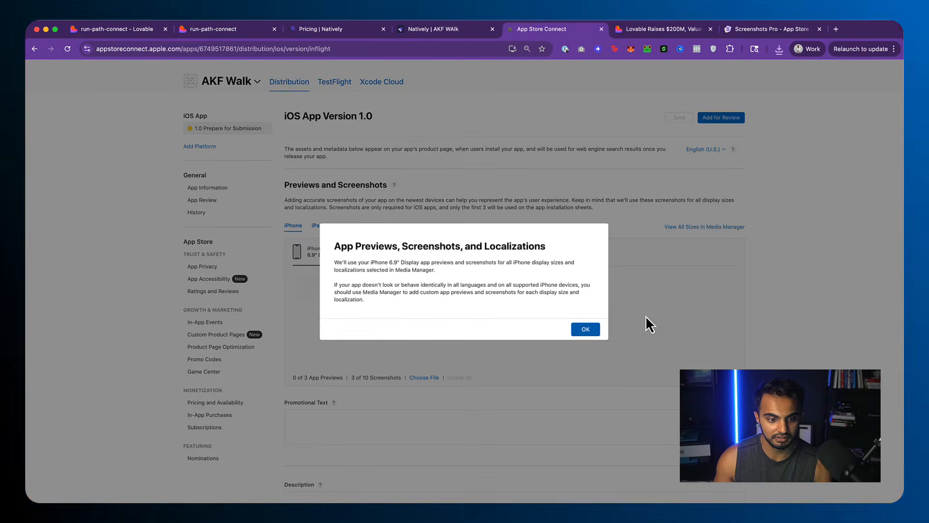
click(587, 331)
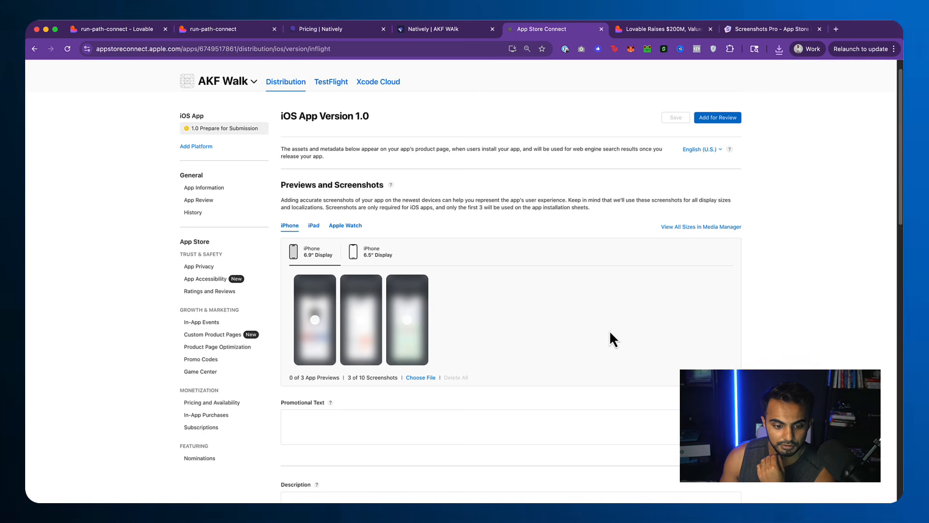
Check the screenshots for the iPhone 6.5" Display, return to the 6.9" set, and go to the version's description fields
click(382, 256)
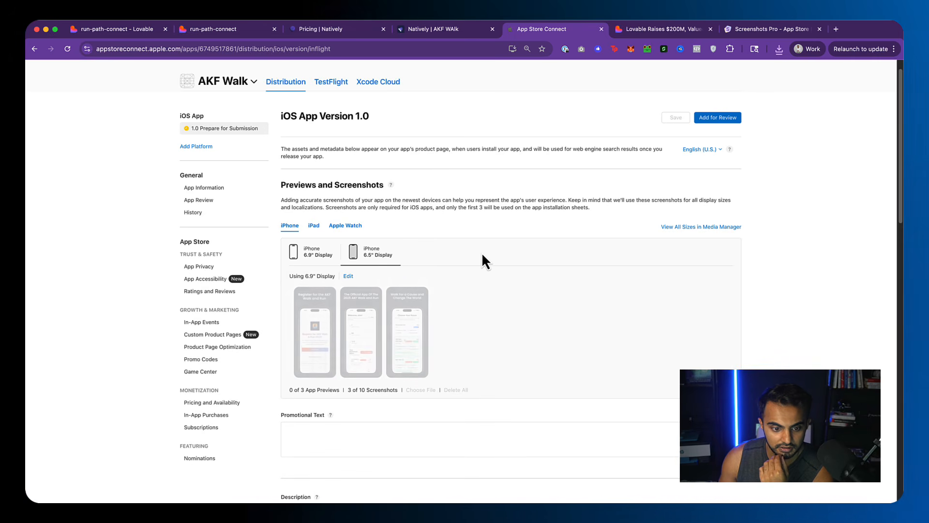
click(320, 257)
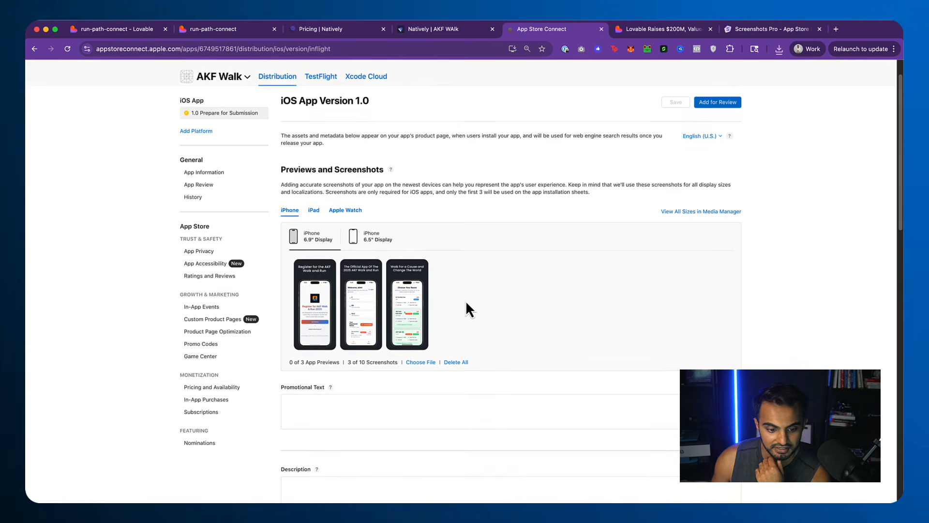
scroll(466, 300, down, 5)
click(470, 298)
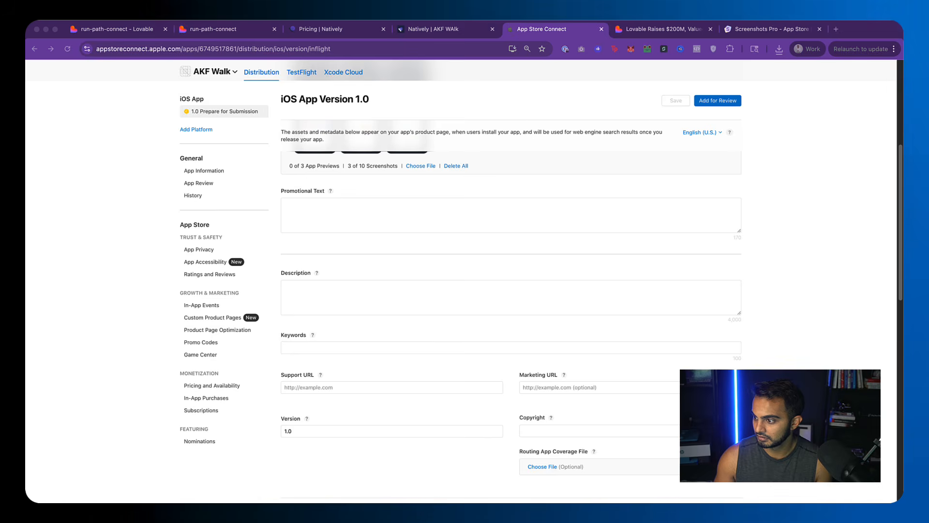
Switch to ChatGPT and write the prompt "write me a app store description for the official AKF Walk 2025 app"
key(alt+space)
drag(492, 45, 356, 63)
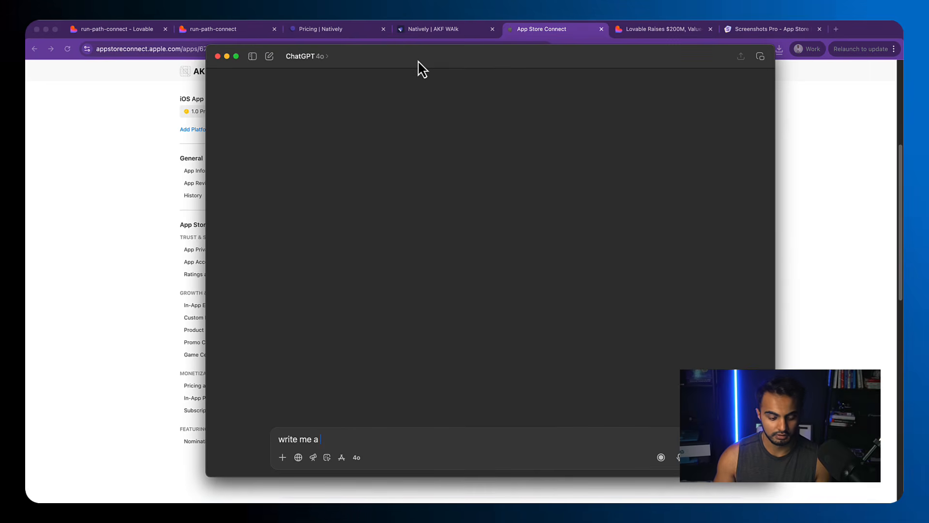
text(app store descri)
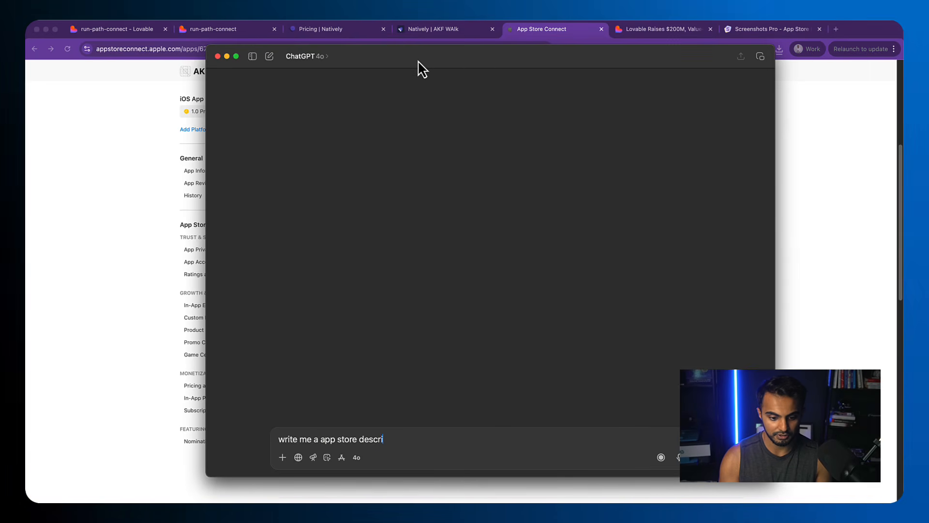
text(ption for the official AKF Walk 2025 app )
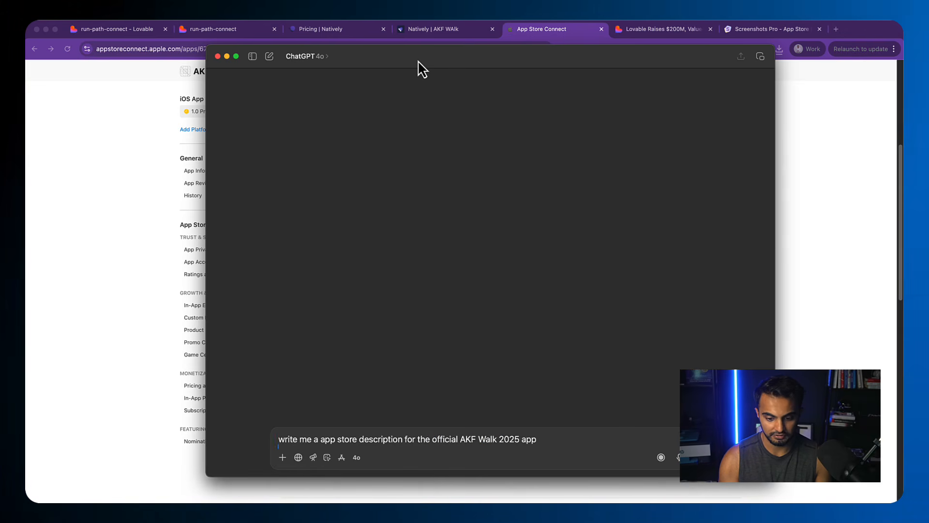
text(Register for the)
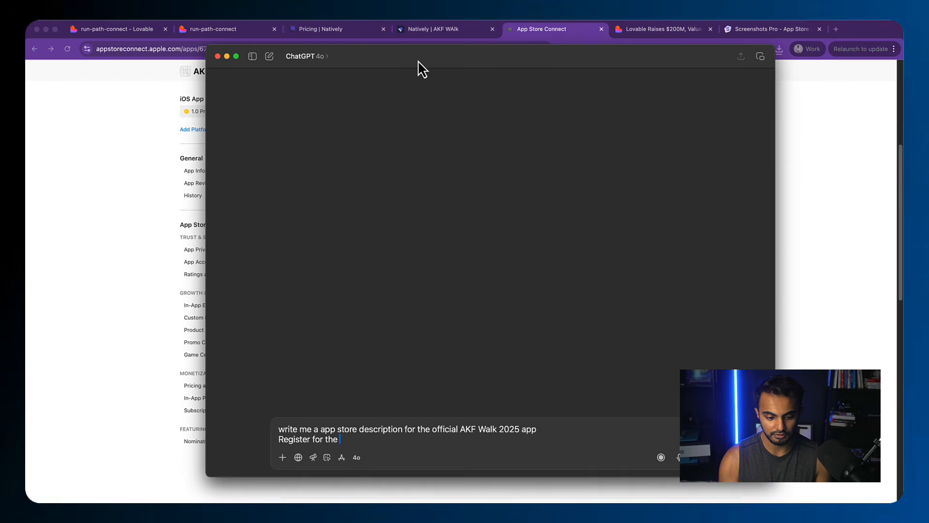
text( AKF )
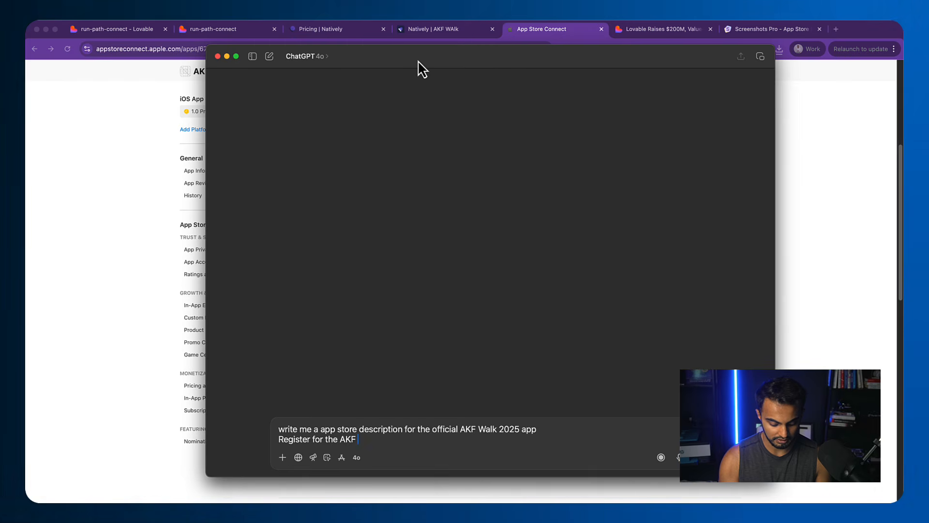
text(walk)
Add the prompt lines "Register for the AKF walk", "Sign up for races" and "Get notified about event details", and send the prompt
key(shift+Return)
text(R)
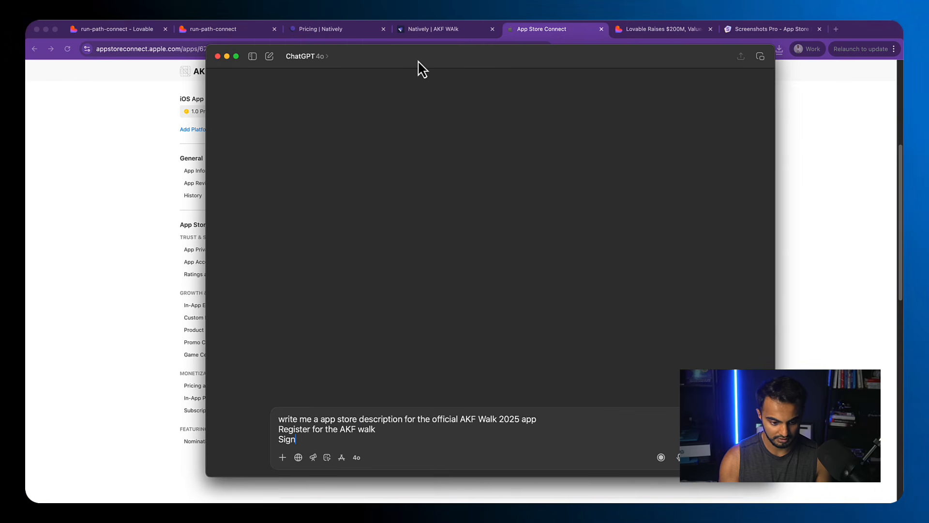
text(ign up for races)
key(shift+Return)
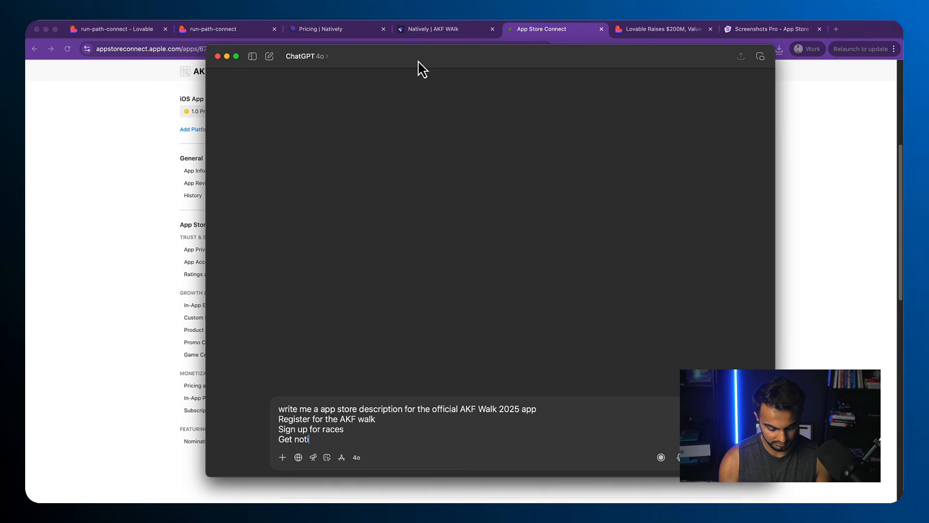
text(Get notified about ev)
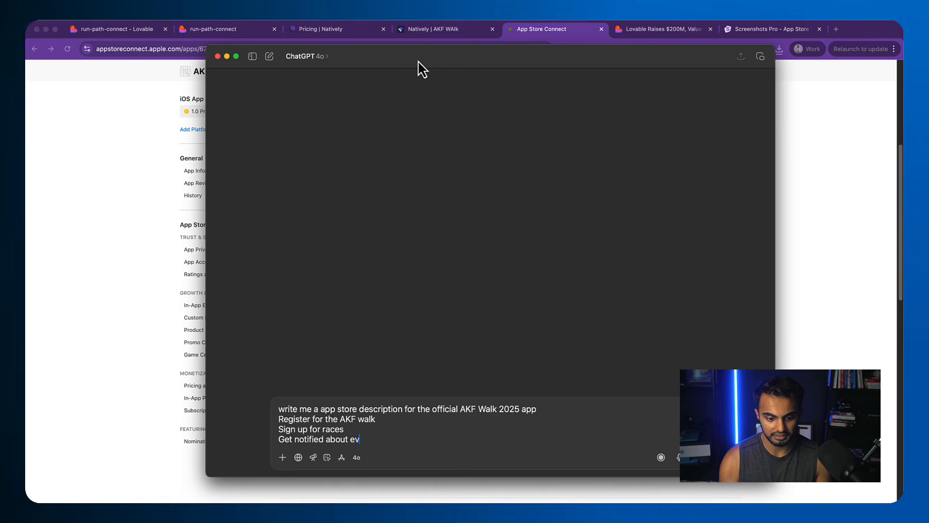
text(ent details)
key(Return)
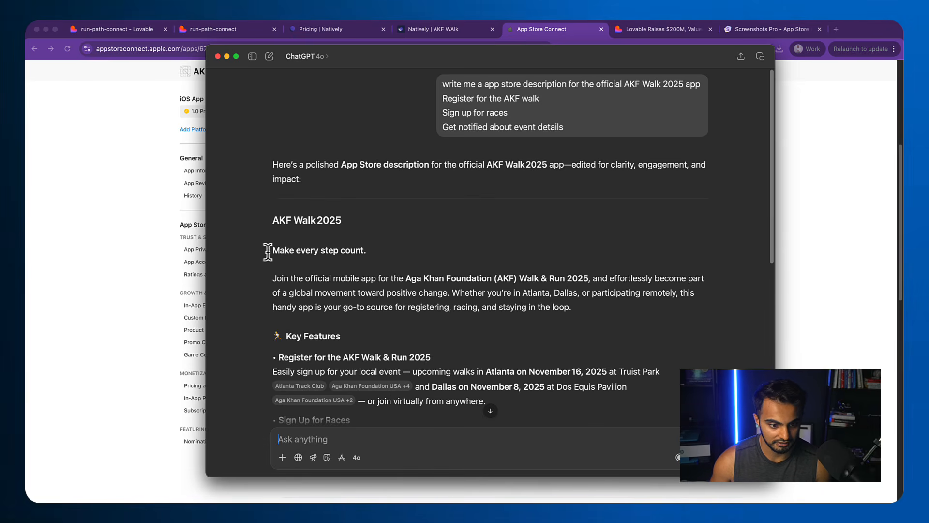
Copy the generated AKF Walk text from "Make every step count." to its end into the App Store Connect Description and enlarge the field
scroll(271, 244, down, 1)
drag(272, 258, 344, 268)
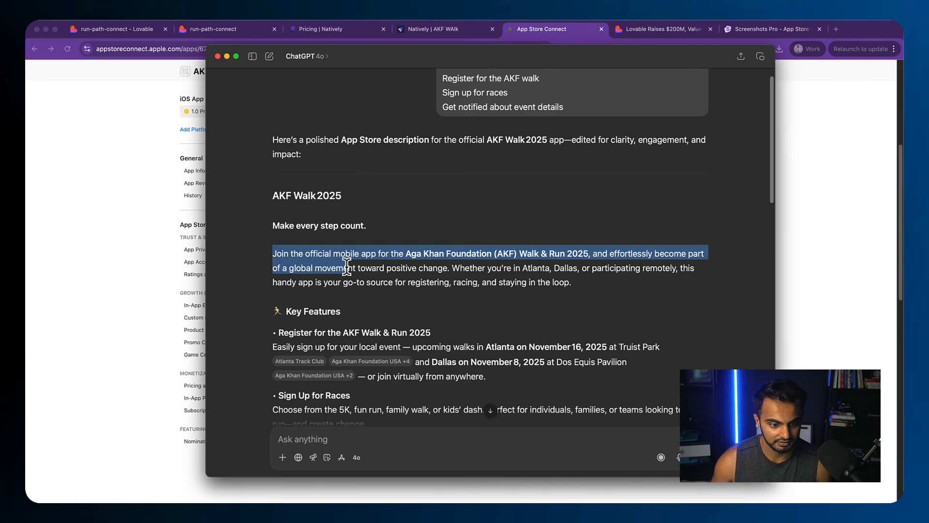
click(294, 216)
drag(273, 225, 576, 365)
key(super+Tab)
key(super+v)
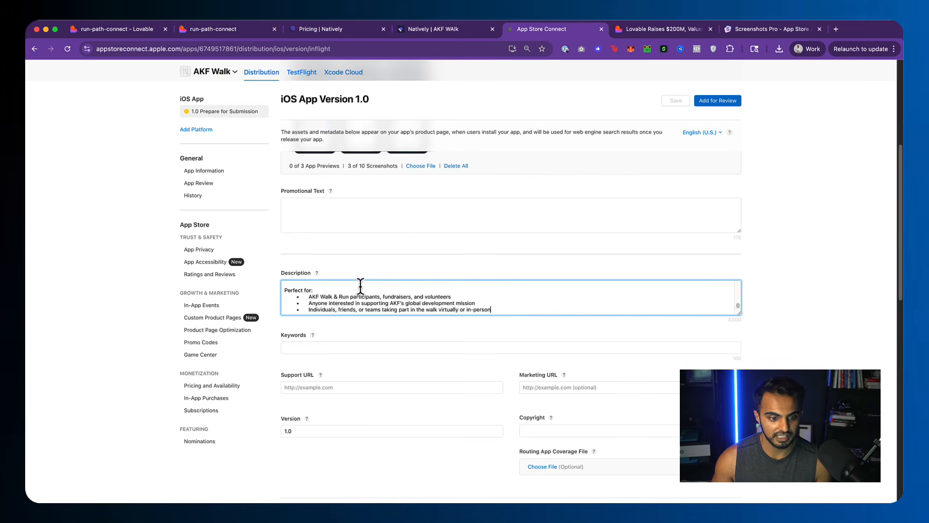
drag(739, 312, 738, 483)
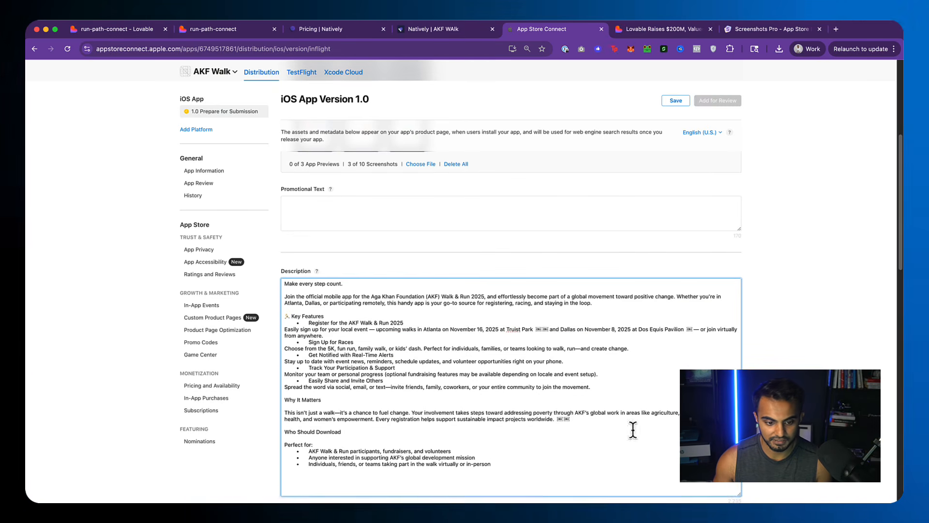
Remove the emoji before "Key Features" and replace the bullet before "Register for the AKF Walk & Run 2025" with a dash
scroll(316, 232, down, 1)
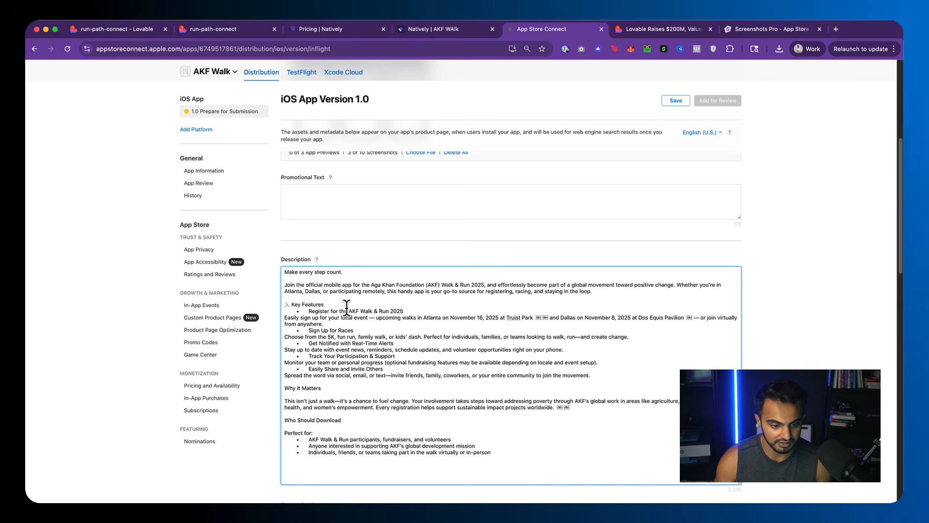
key(BackSpace)
key(BackSpace)
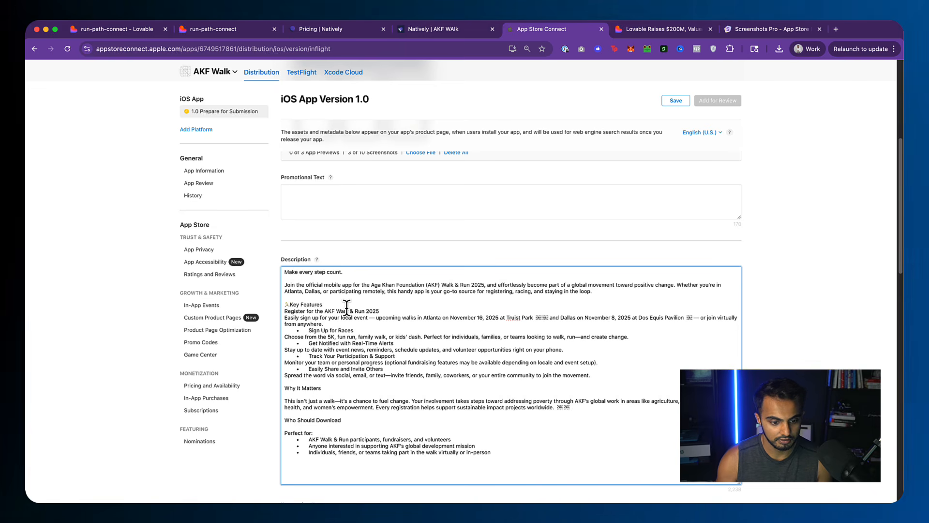
key(BackSpace)
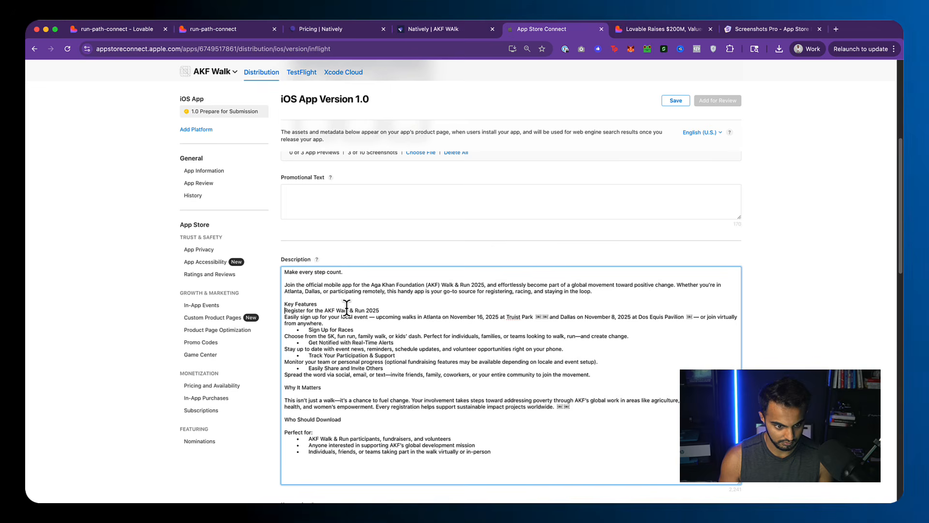
text(-)
Replace the bullet before "Sign Up for Races" with a dash and put a blank line above it
key(Down)
key(Down)
key(Down)
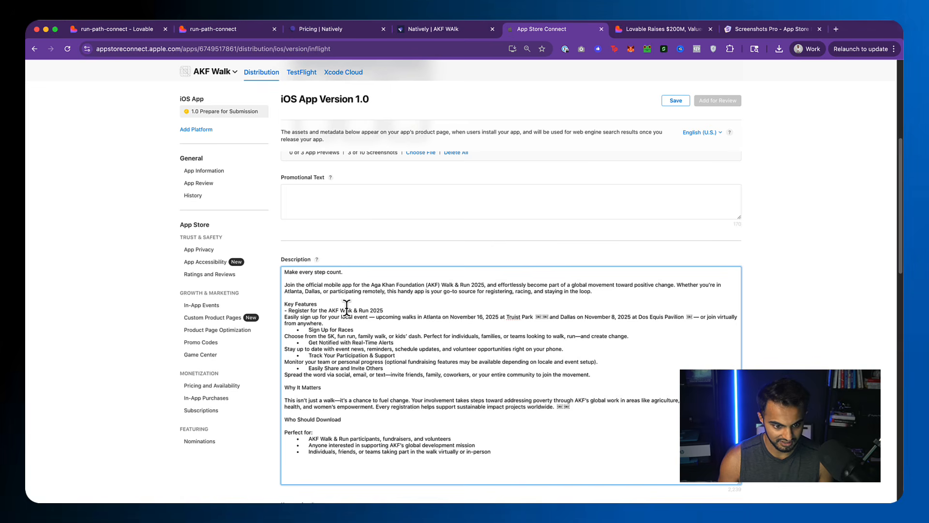
key(Right)
key(Right)
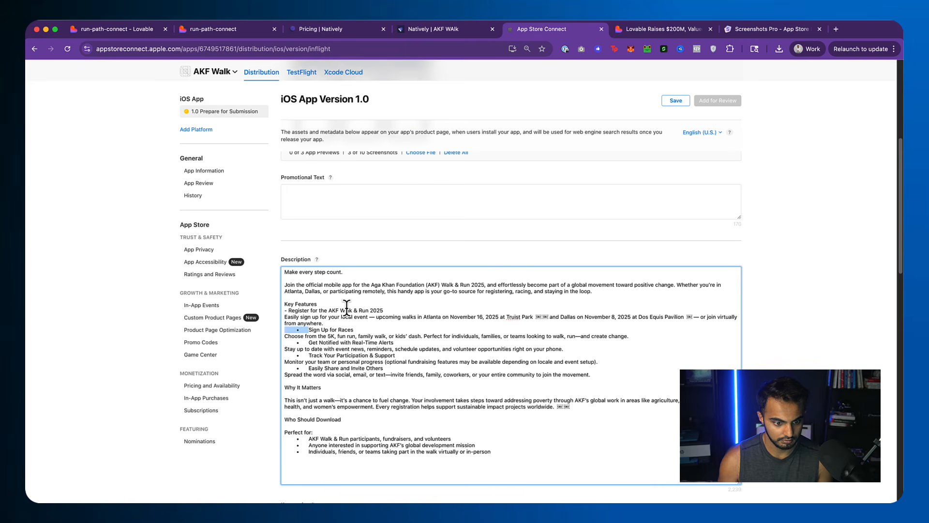
key(Return)
text(-)
Replace the bullet before "Get Notified with Real-Time Alerts" with a dash, separated by a blank line
key(Down)
key(Down)
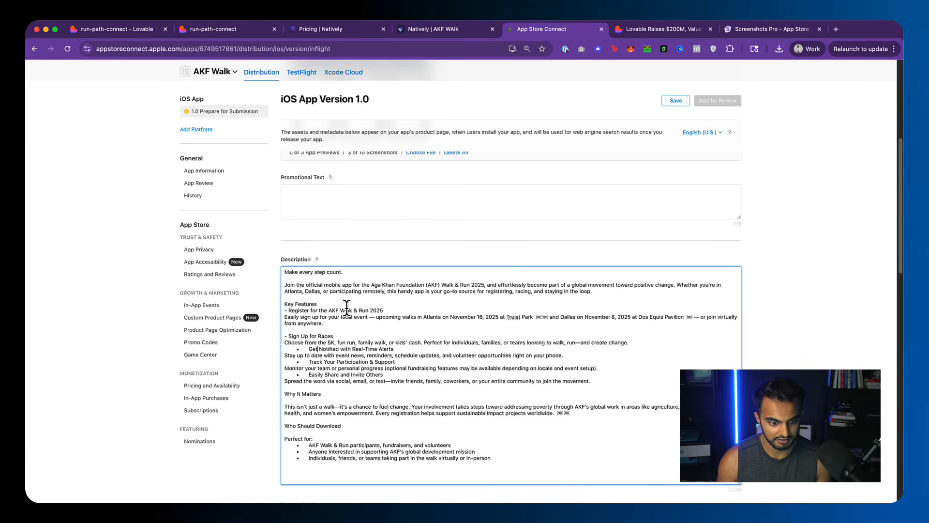
key(alt+shift+Left)
key(Return)
text(-)
Replace the bullet before "Track Your Participation & Support" with a dash, separated by a blank line
key(Down)
key(Down)
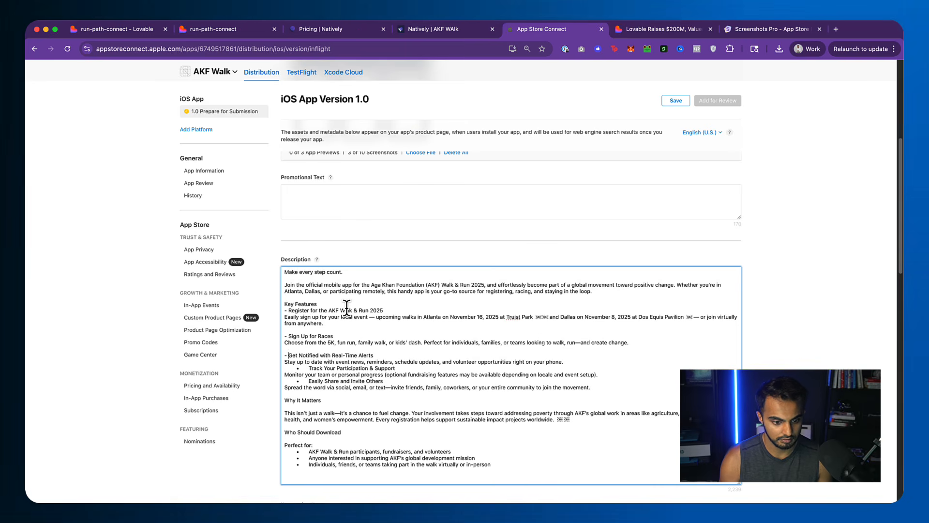
key(alt+shift+Left)
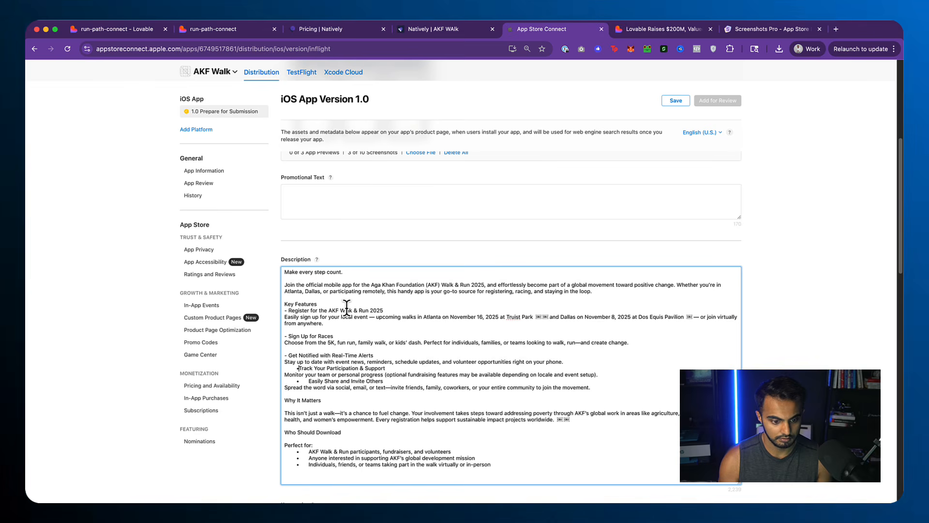
key(Return)
text(-)
Replace the bullet before "Easily Share and Invite Others" with a dash, separated by a blank line
key(Down)
key(Down)
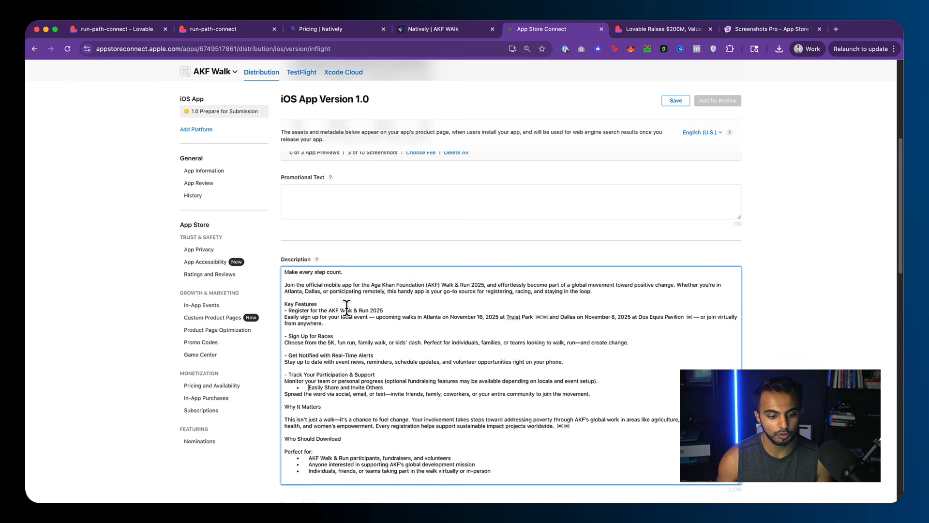
key(alt+shift+Left)
key(BackSpace)
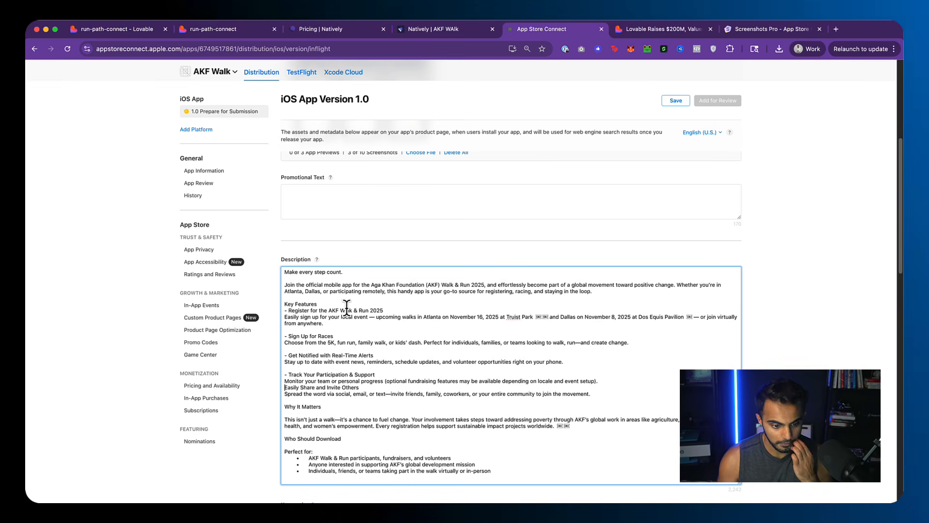
key(Return)
text(-)
Replace the bullet before "AKF Walk & Run participants, fundraisers, and volunteers" with a dash
key(Down)
key(Down)
key(Down)
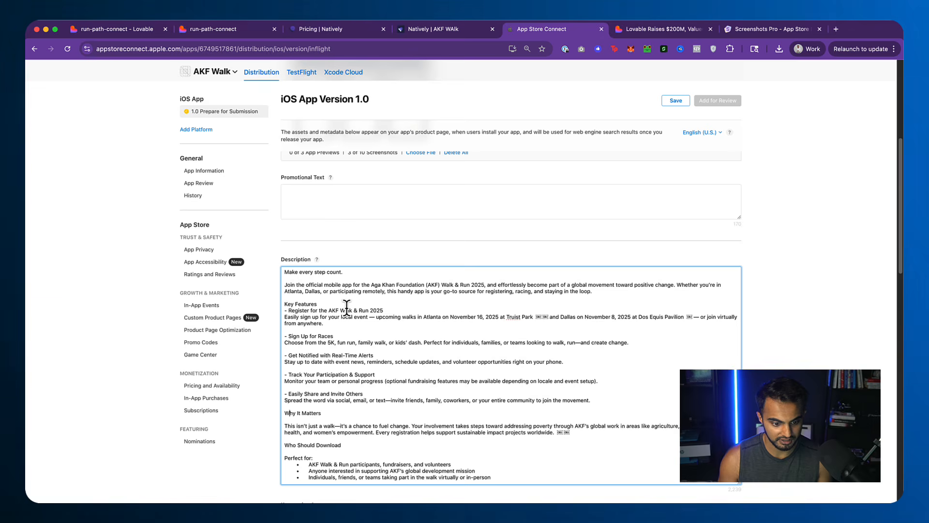
scroll(319, 435, down, 1)
click(309, 462)
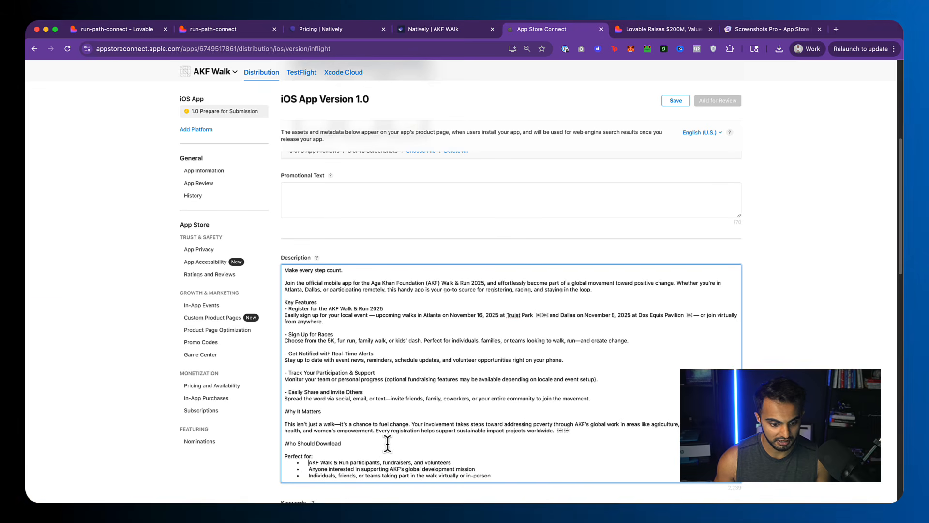
key(BackSpace)
key(BackSpace)
key(BackSpace)
text(-)
Delete everything from "Why It Matters" to the end of the description, plus the "Easily Share and Invite Others" feature
drag(524, 478, 280, 410)
key(BackSpace)
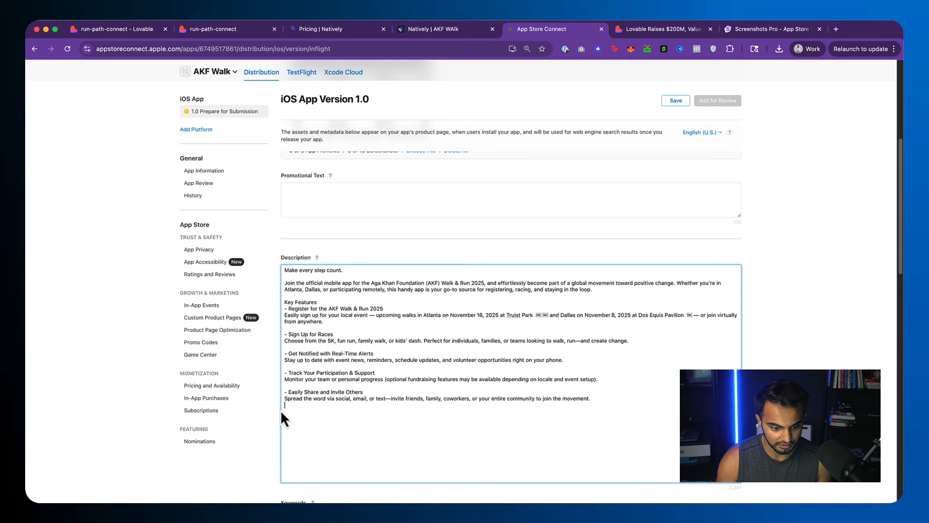
key(BackSpace)
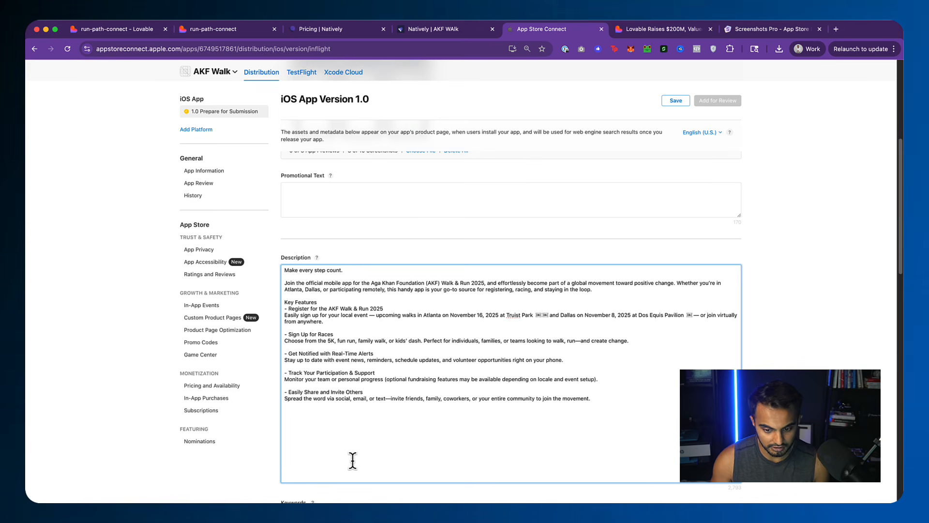
triple_click(343, 400)
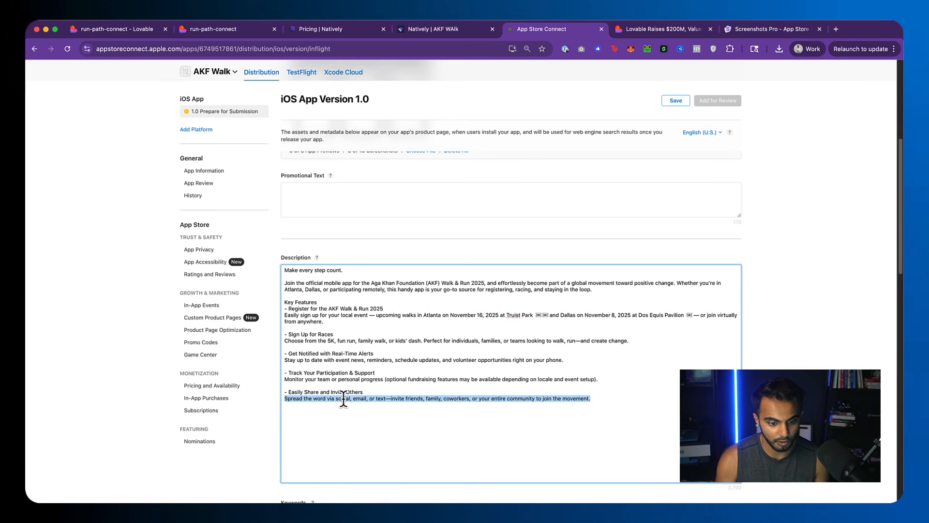
key(BackSpace)
key(super+BackSpace)
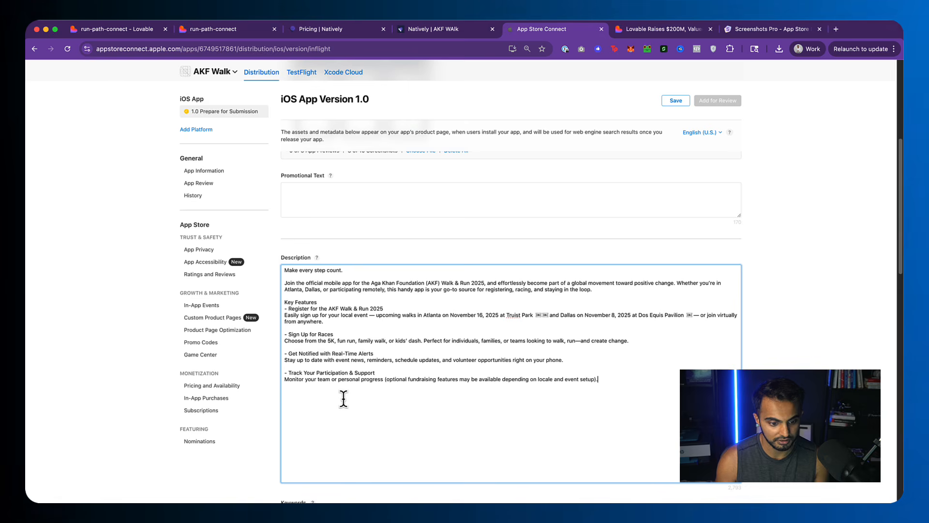
text(Monitor your team or personal progress (optional fundraising features may be available depending on locale and event setup).)
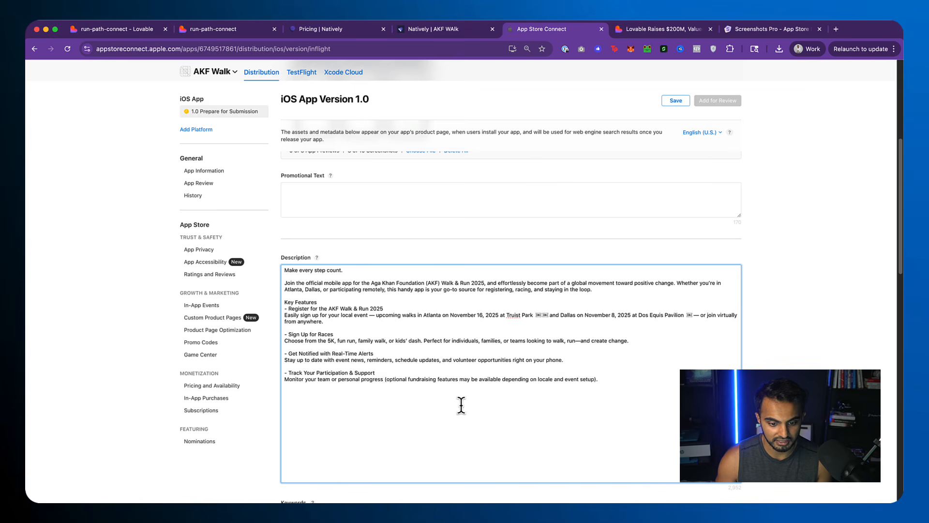
Shorten the Track Your Participation & Support text to "Monitor your team or personal progress."
key(shift+super+Right)
key(BackSpace)
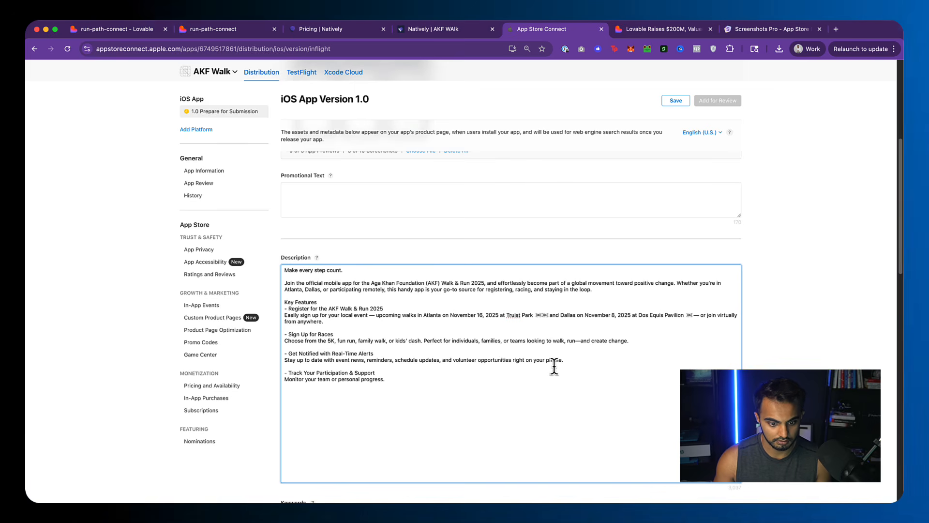
drag(571, 359, 475, 359)
click(580, 361)
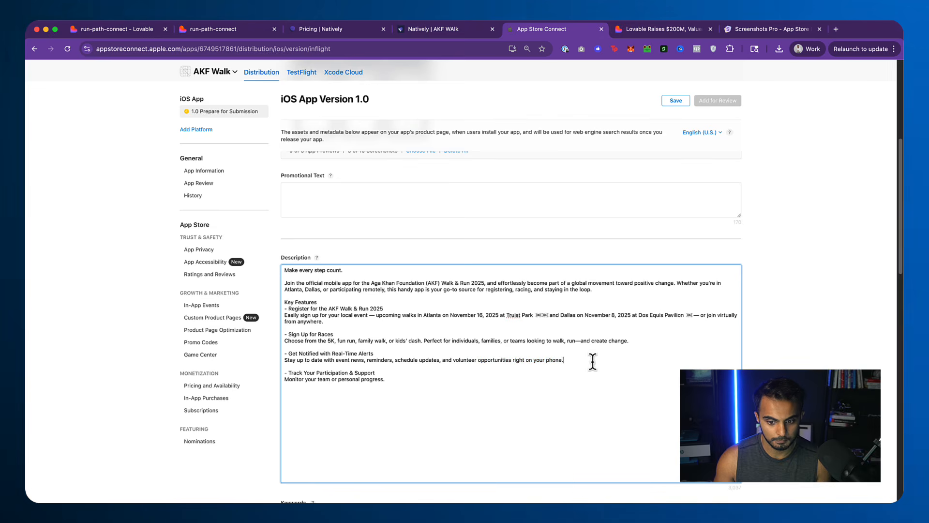
Delete the Truist Park, Dallas and virtual participation details so the registration sentence ends after "November 16, 2025"
click(368, 321)
drag(377, 320, 502, 314)
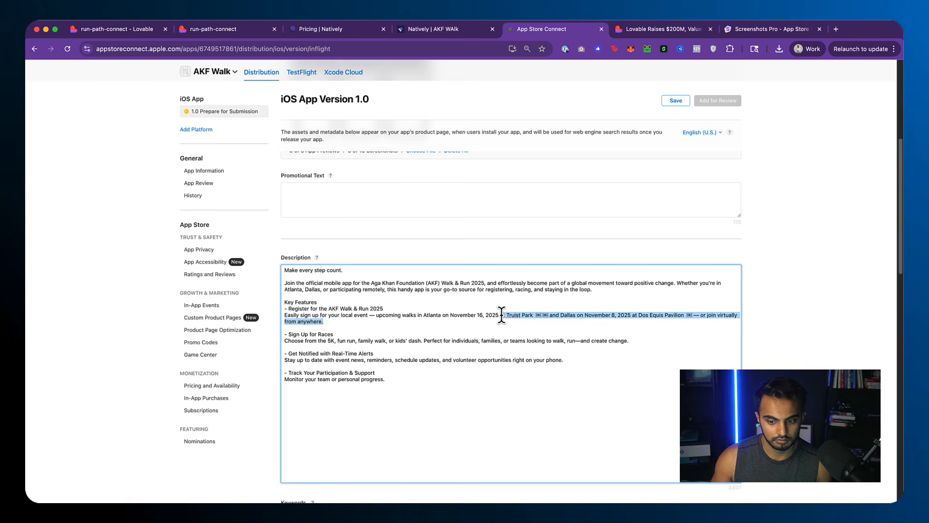
key(BackSpace)
Replace the long dash after "Easily sign up for your local event" with a period
key(super+Left)
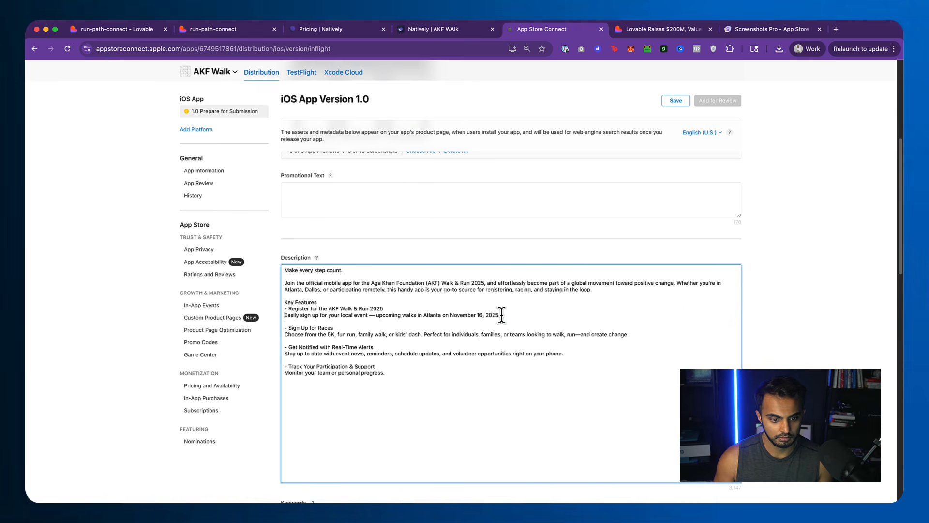
key(Right)
key(Right)
key(Right)
key(Right)
key(Right)
key(Right)
key(Right)
key(Right)
key(Right)
key(Right)
key(Right)
key(Right)
key(Right)
key(Right)
key(Right)
key(Right)
key(Right)
key(Right)
key(Right)
key(Right)
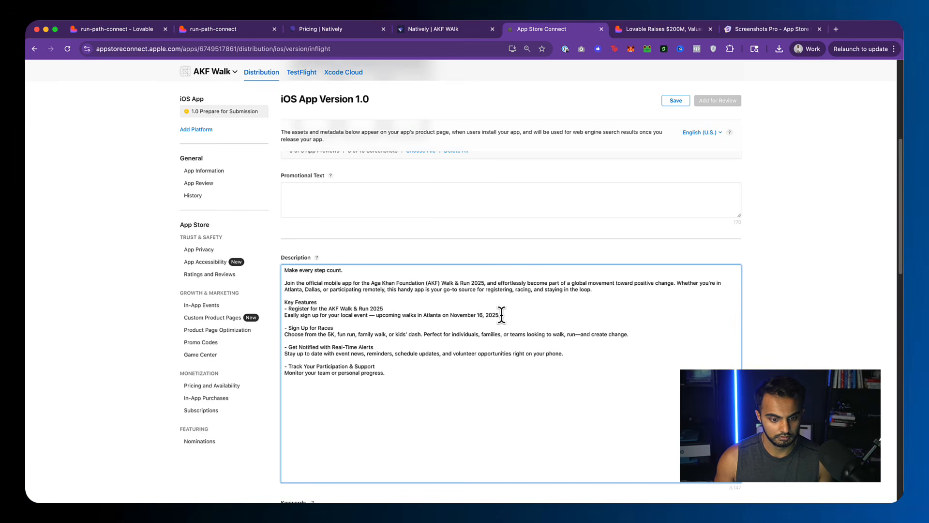
key(BackSpace)
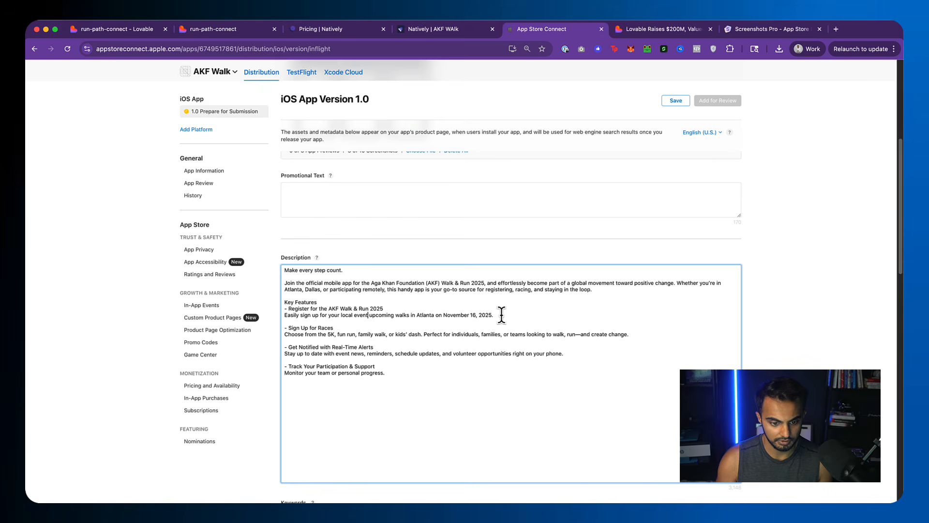
key(BackSpace)
text(.)
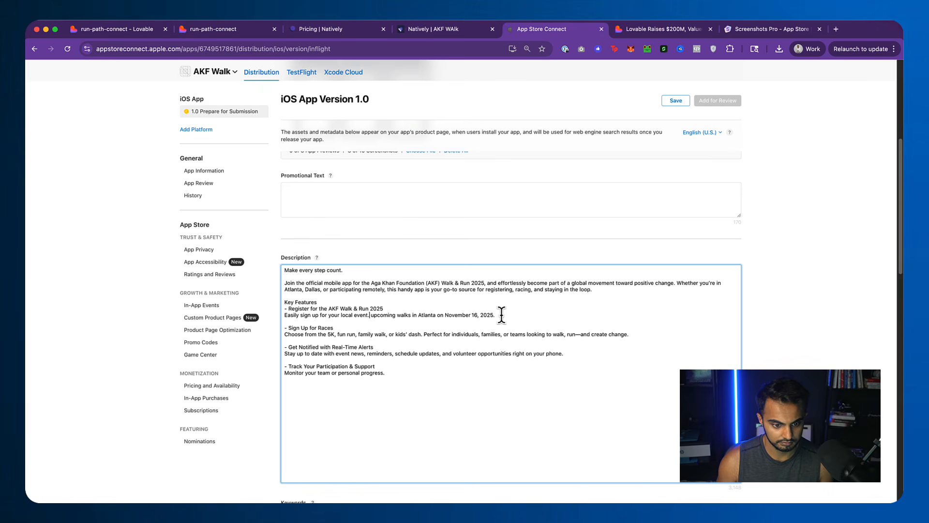
Undo the punctuation edit in the registration sentence and change the Atlanta walk date to November 12, 2025
key(super+z)
key(super+z)
key(super+z)
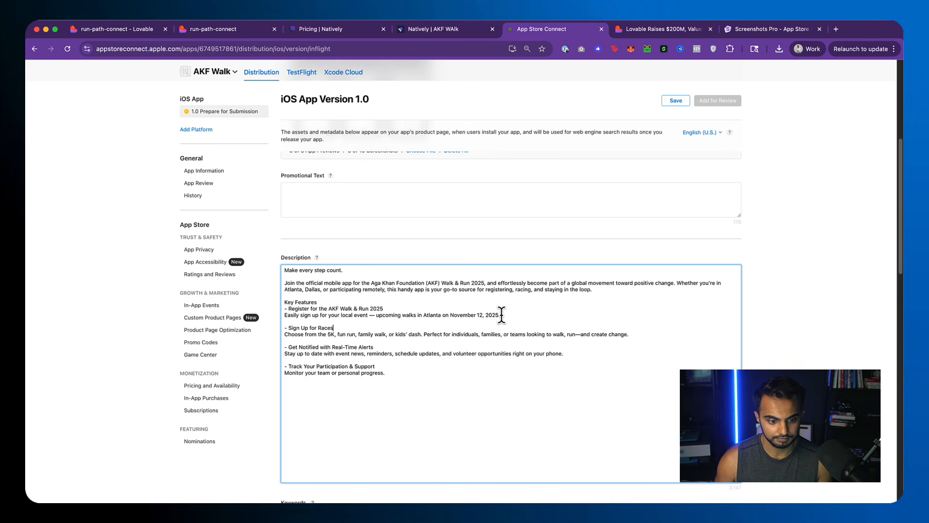
click(813, 348)
Enter "akf walk, atlanta," as the first keywords for the version
scroll(813, 348, down, 3)
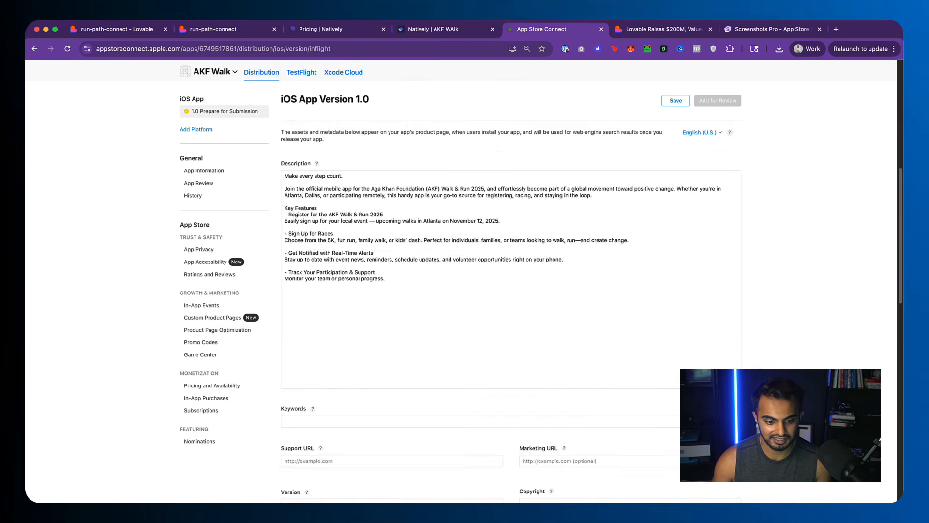
scroll(347, 320, down, 5)
click(340, 301)
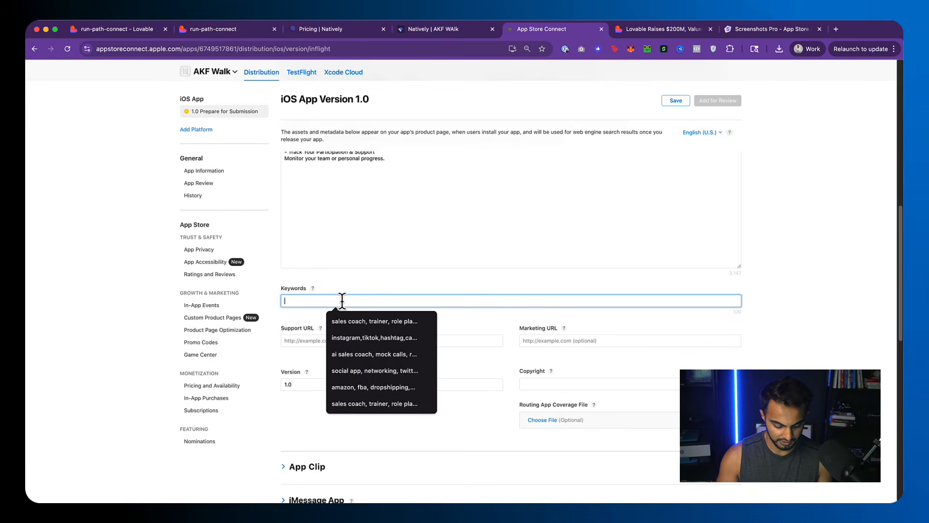
text(afk)
key(BackSpace)
text(kf)
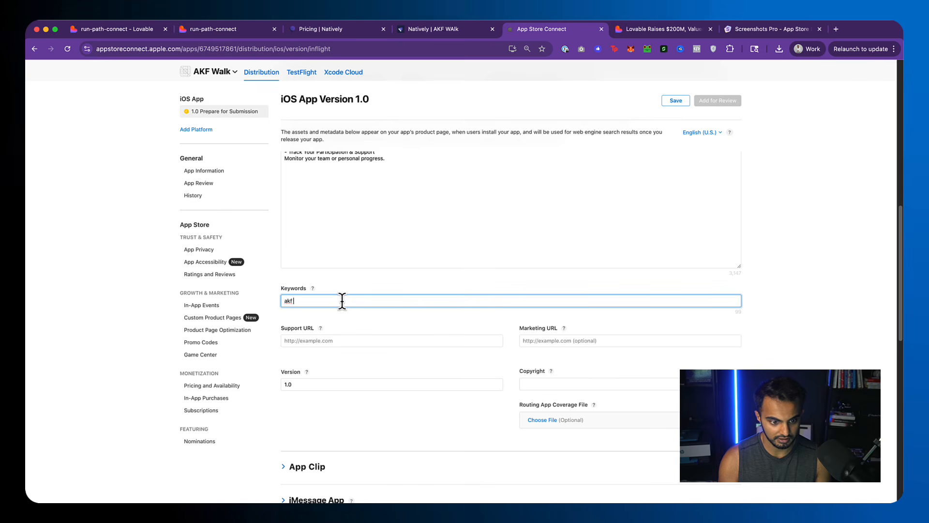
text( walk, atlanta, )
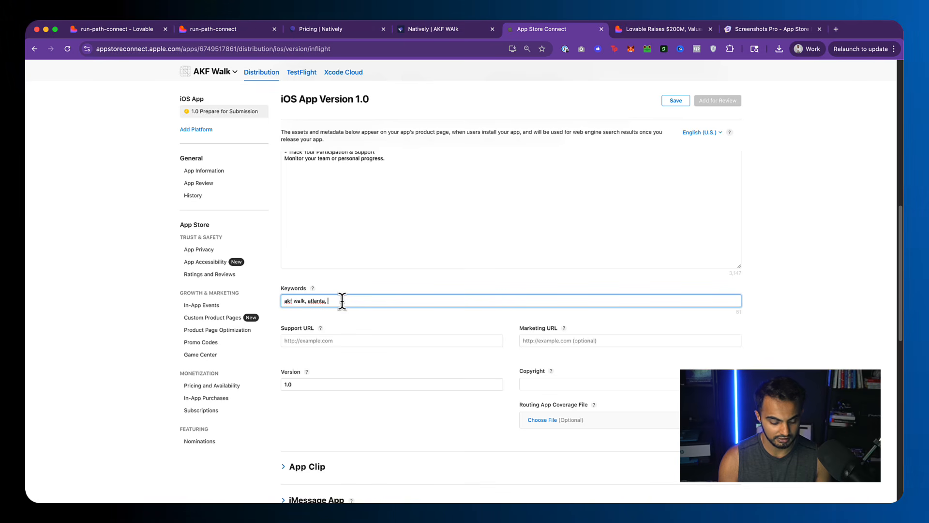
text(register for a)
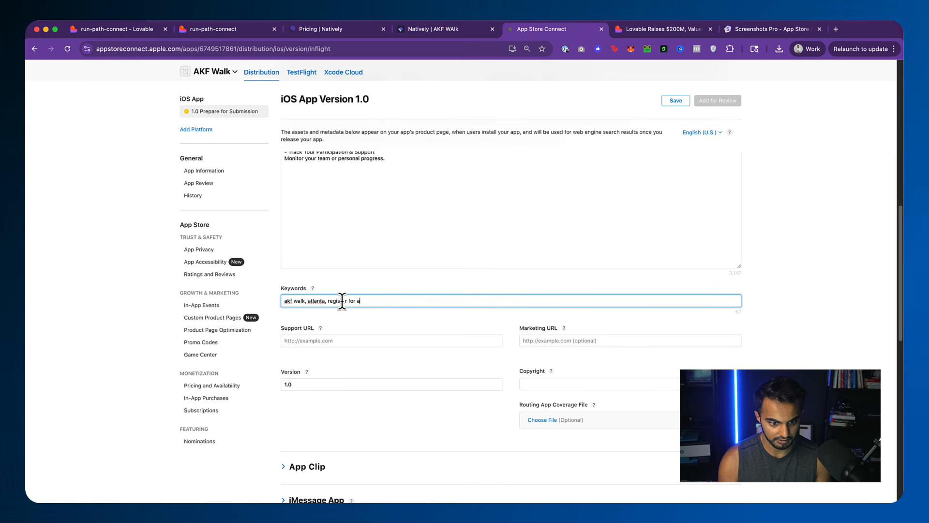
text(fk)
Add "register for akf walk, charity 5k event" after "akf walk, atlanta," in the version's keywords
key(BackSpace)
text(fk)
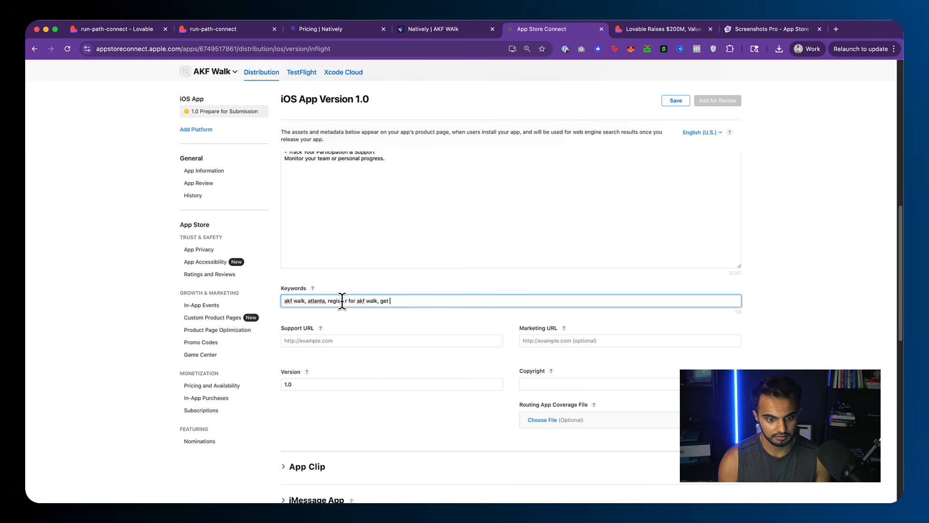
key(BackSpace)
key(BackSpace)
key(BackSpace)
text(a)
key(BackSpace)
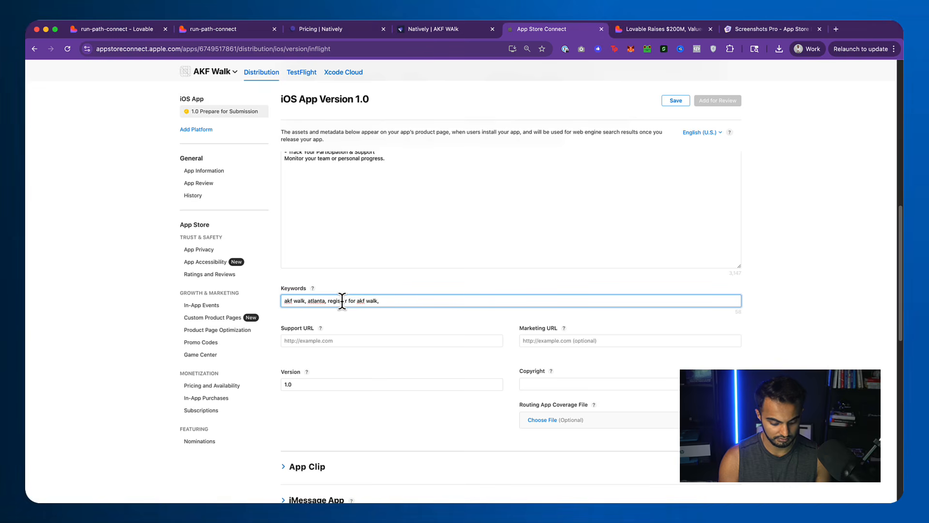
text(charity 5k event)
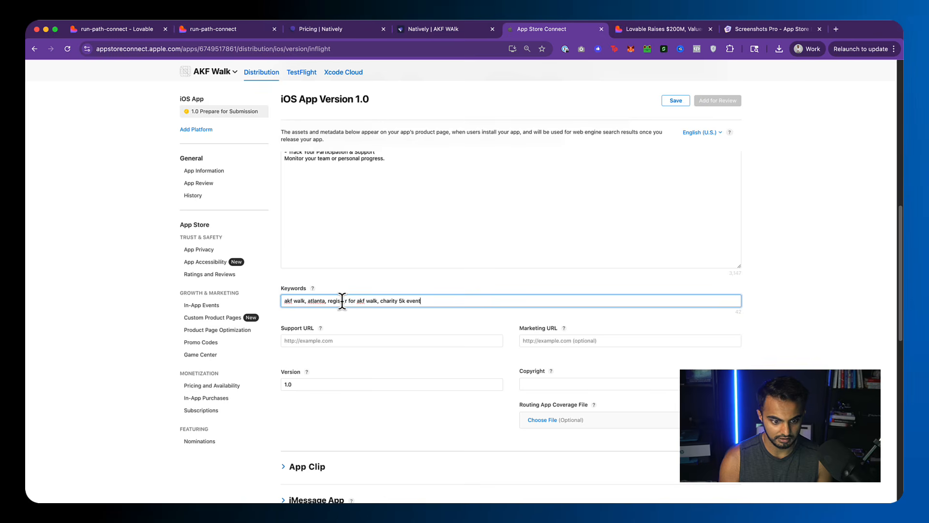
click(367, 330)
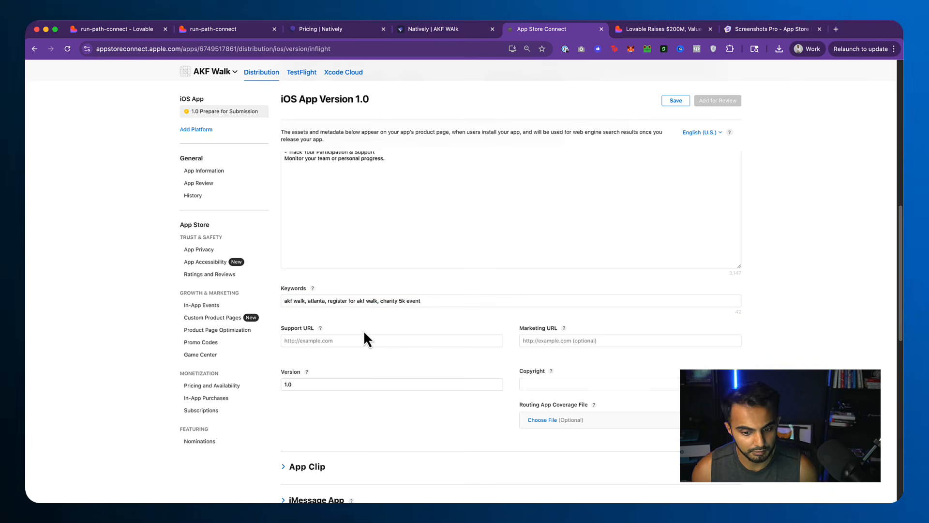
scroll(364, 330, down, 1)
scroll(371, 326, down, 2)
click(384, 271)
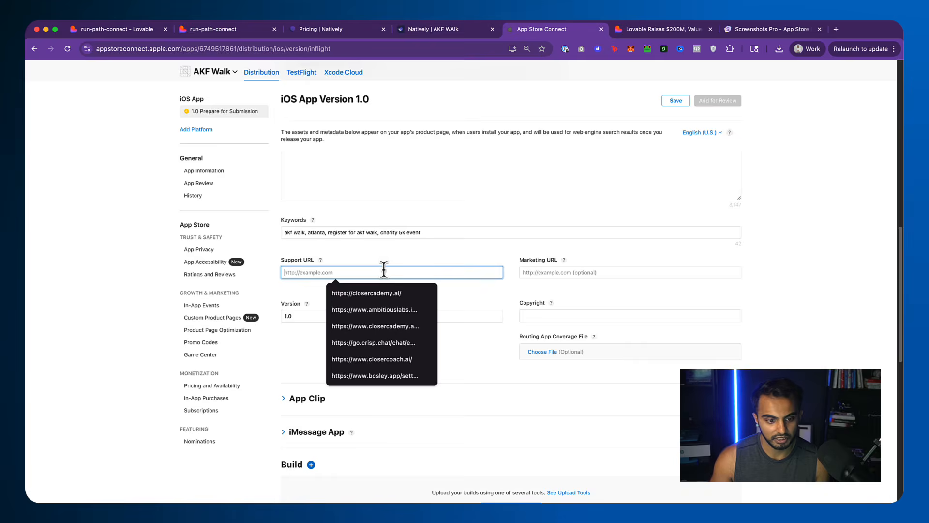
click(591, 272)
click(646, 253)
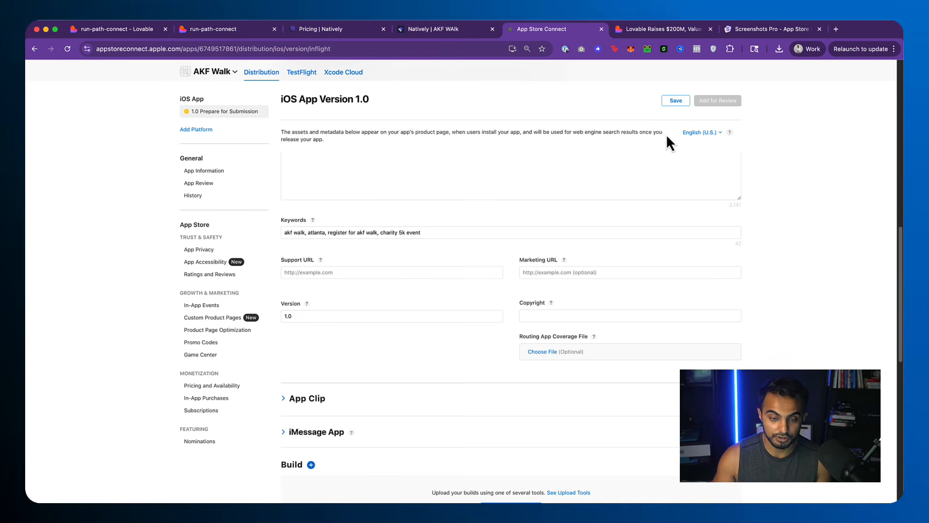
Open ambitiouslabs.io/support in a new browser tab to check for an existing support page
key(super+t)
text(ambitiouslabs.io)
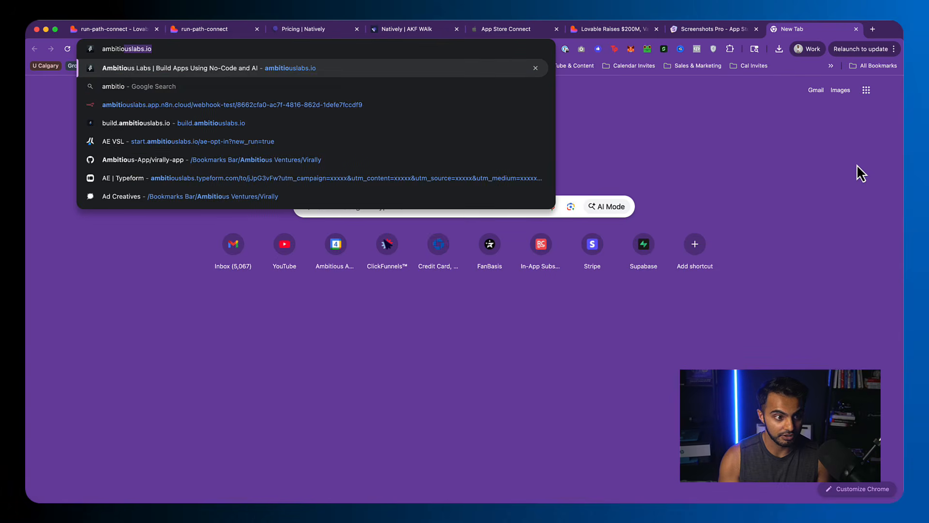
text(/support)
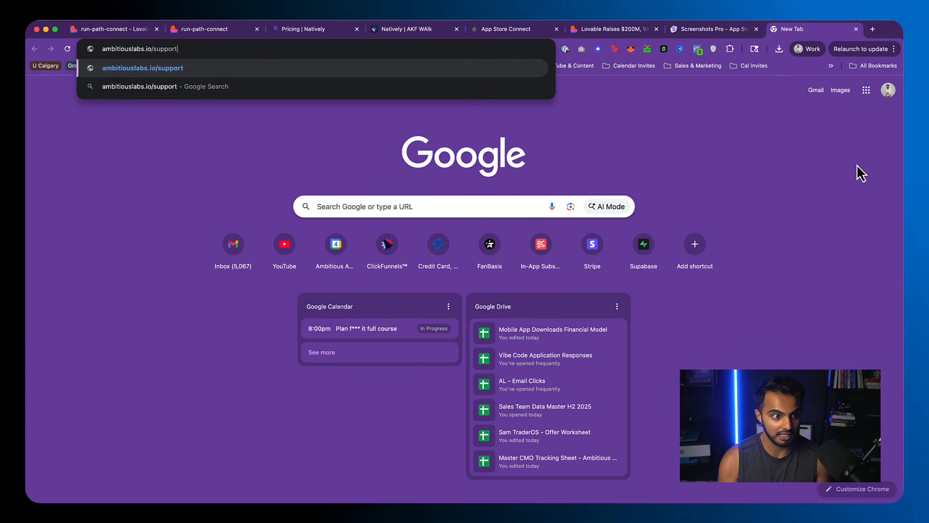
key(Return)
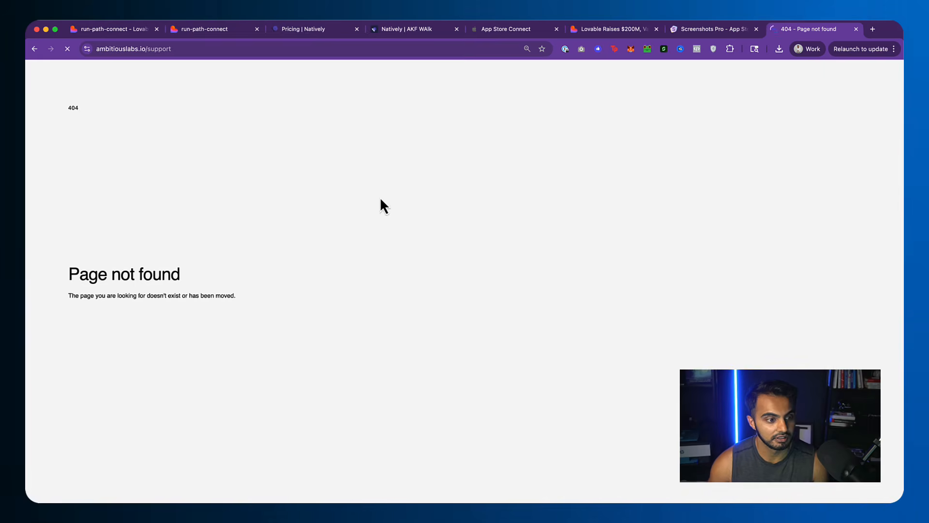
click(264, 47)
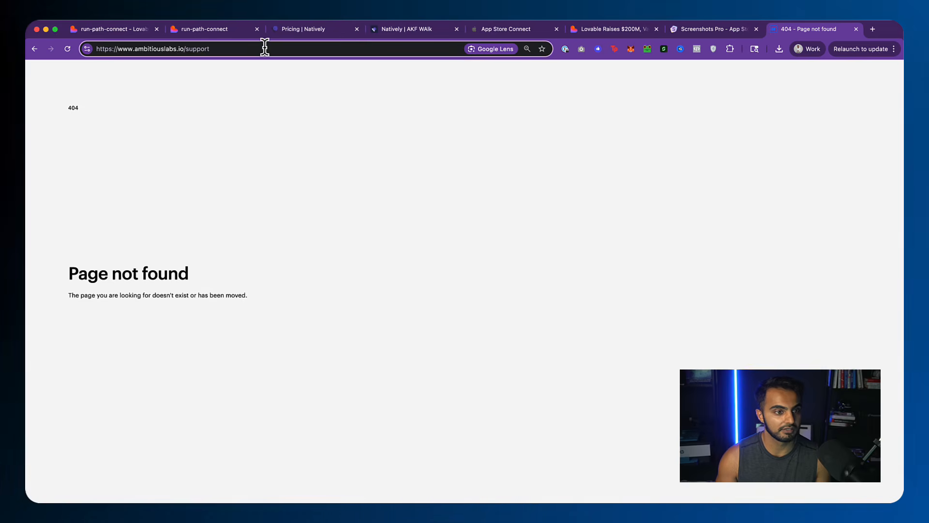
key(Right)
key(BackSpace)
key(BackSpace)
key(BackSpace)
key(BackSpace)
key(BackSpace)
key(BackSpace)
key(BackSpace)
key(BackSpace)
key(BackSpace)
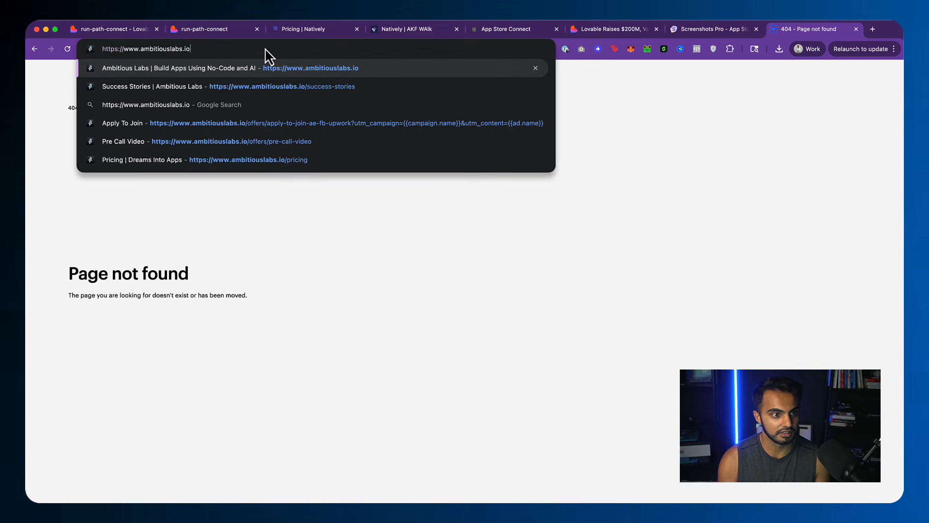
text(/contact)
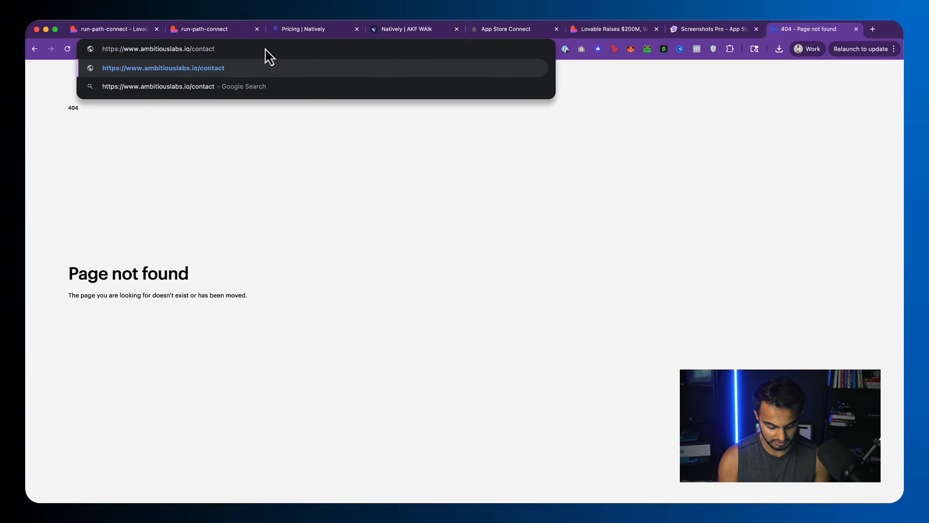
text(-us)
key(Return)
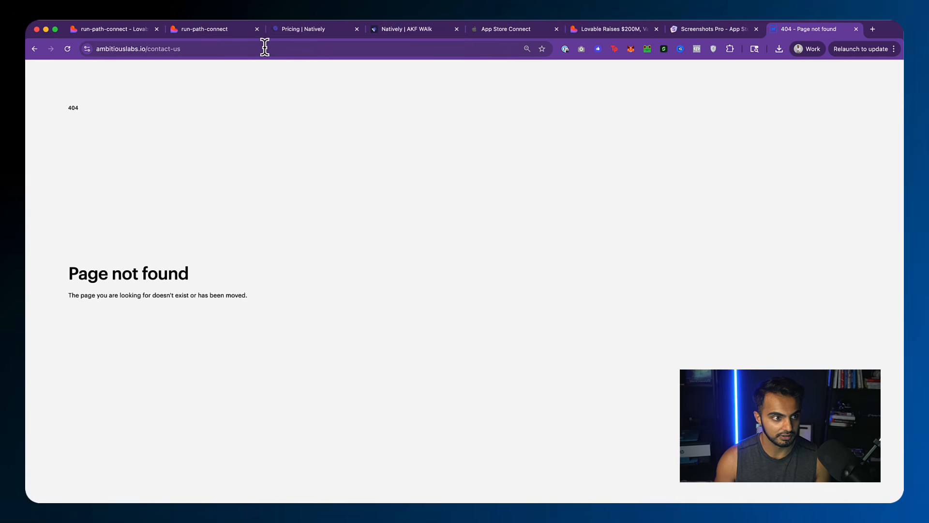
click(40, 50)
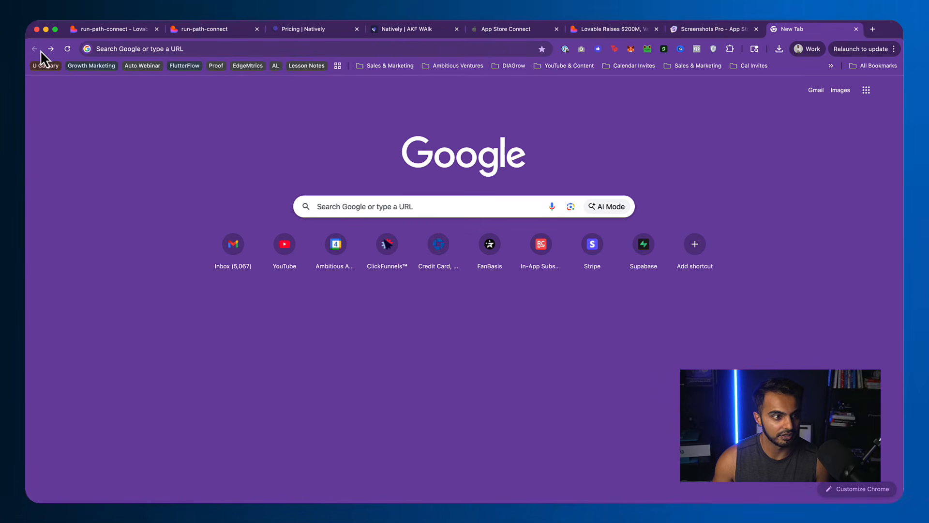
click(666, 21)
click(677, 37)
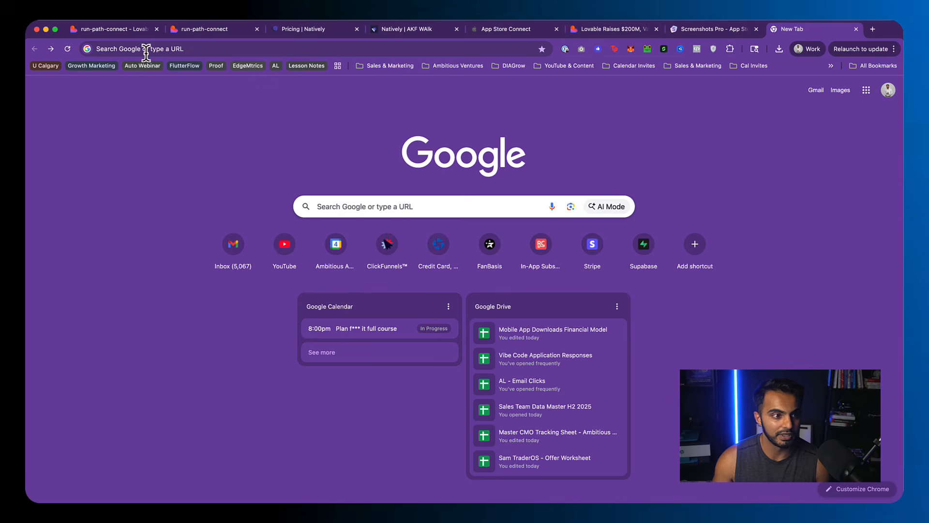
Switch to the run-path-connect project in Lovable, show its preview and write a prompt asking for a support page at path /support
click(127, 32)
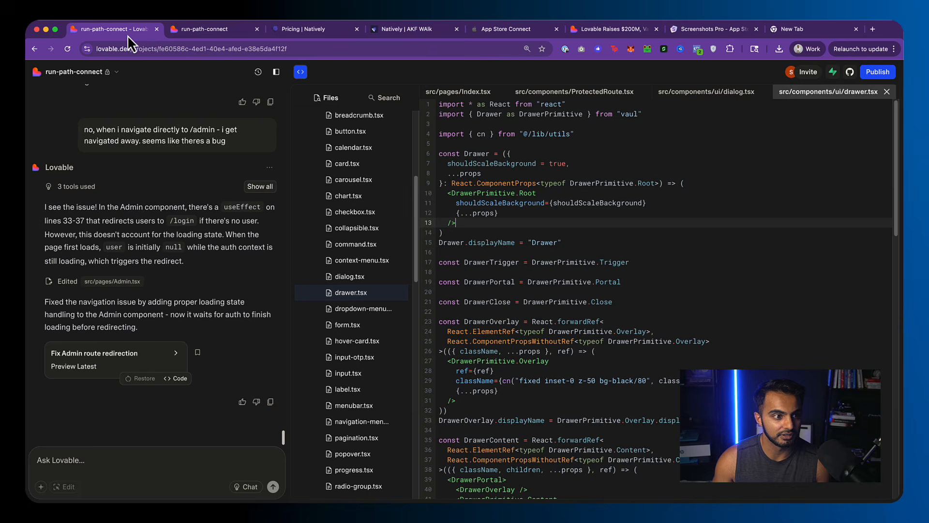
click(300, 72)
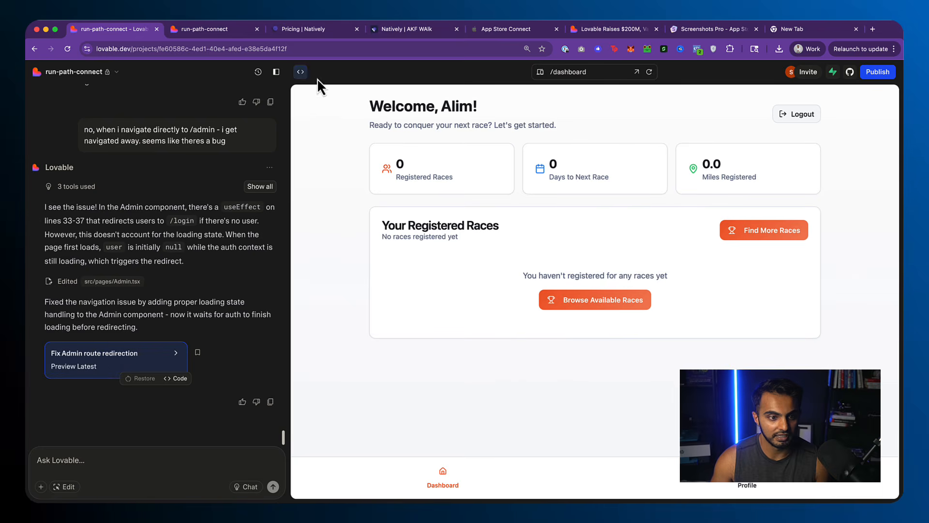
click(131, 454)
text(can)
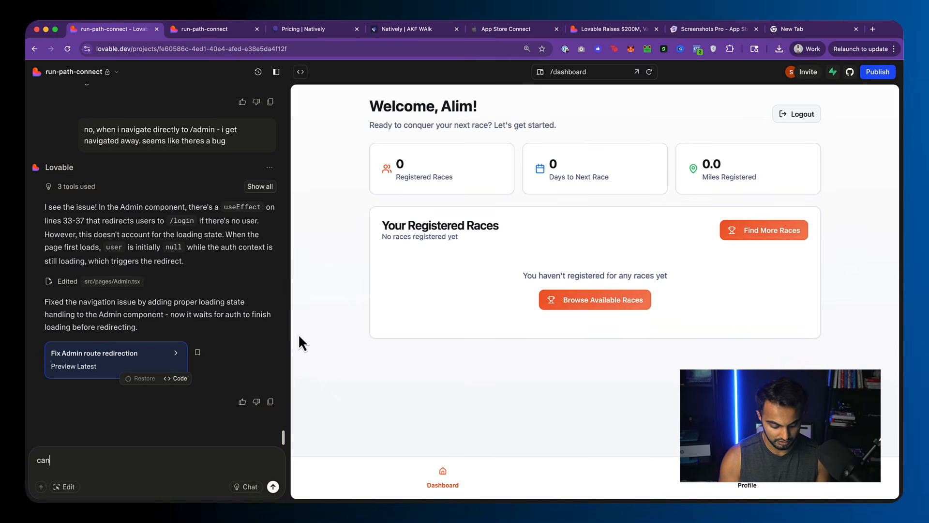
text( you generate )
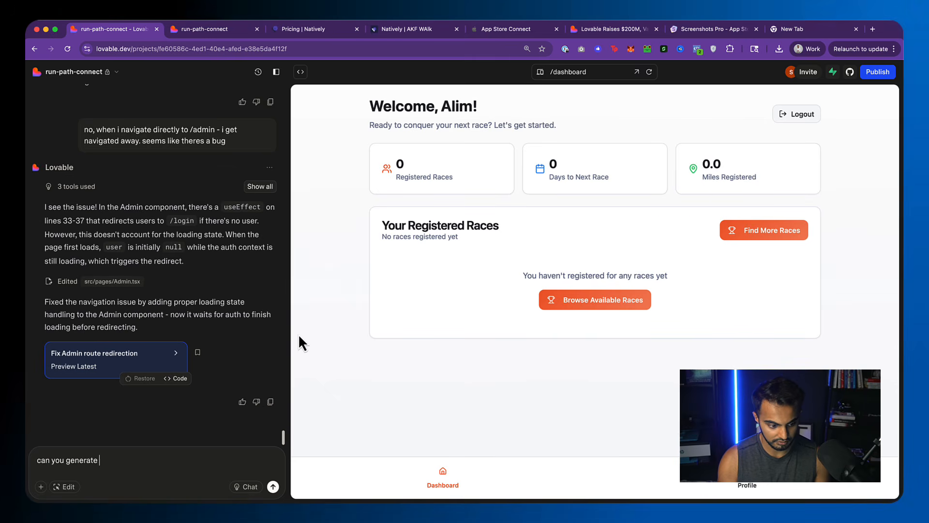
text(a support)
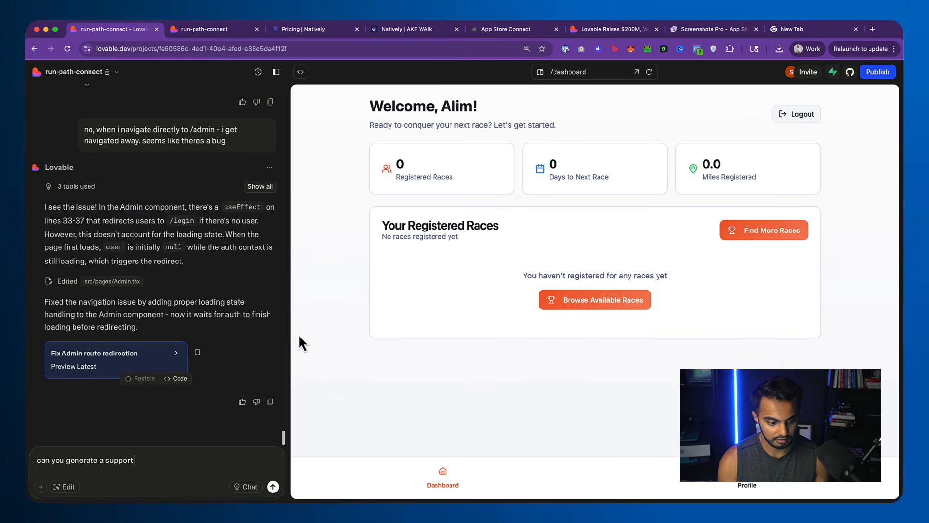
text( page that )
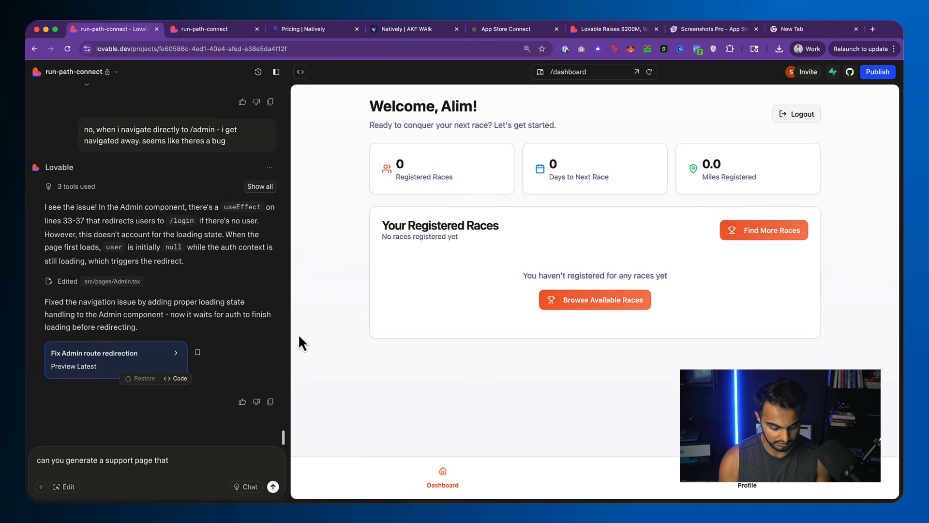
text(exists at path /suppo)
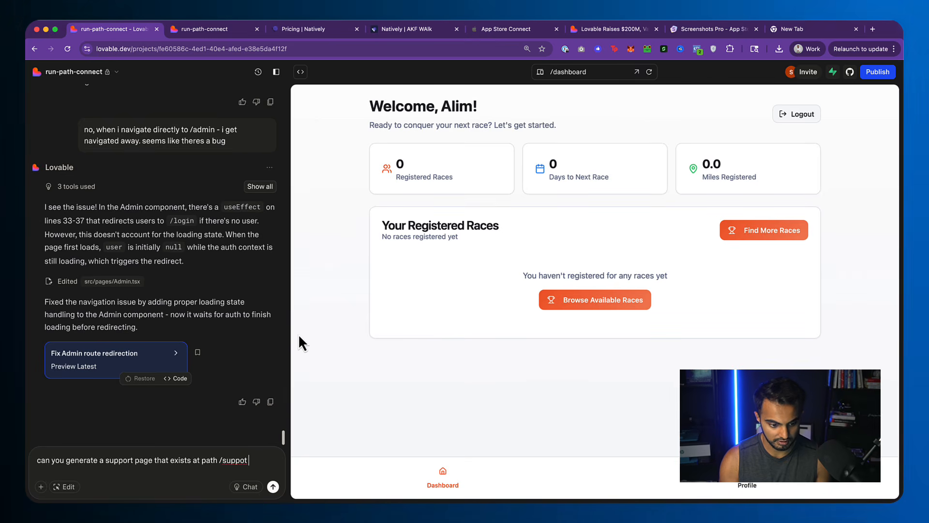
text(rt)
Add to the prompt a simple text line saying "for any questions, concerns.. contact" plus the support e-mail, and submit it
key(shift+Return)
key(shift+Return)
text(and have a simple line of text that says "for any)
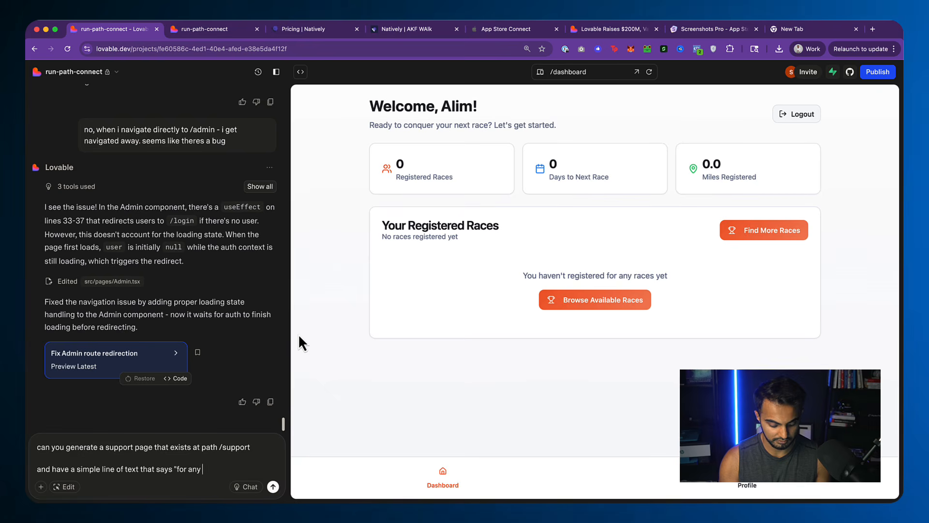
text(questions)
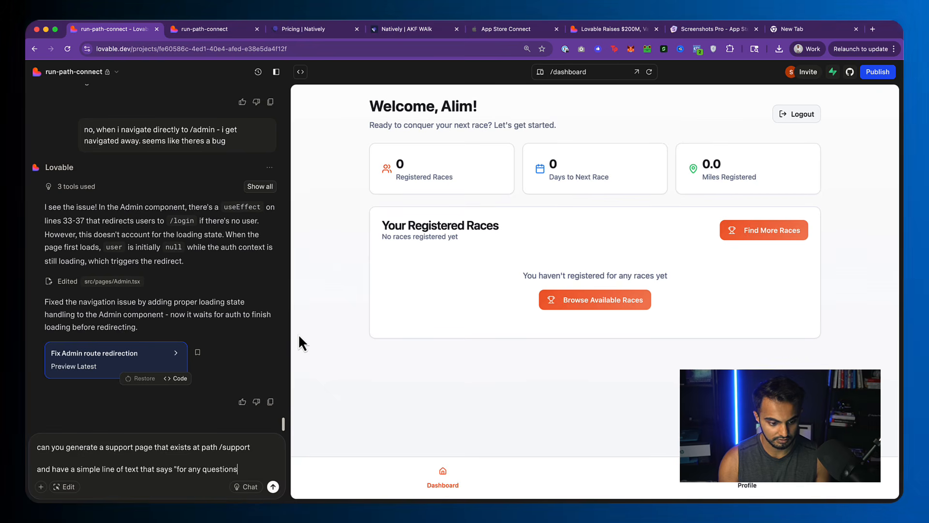
text(, concerns.. con)
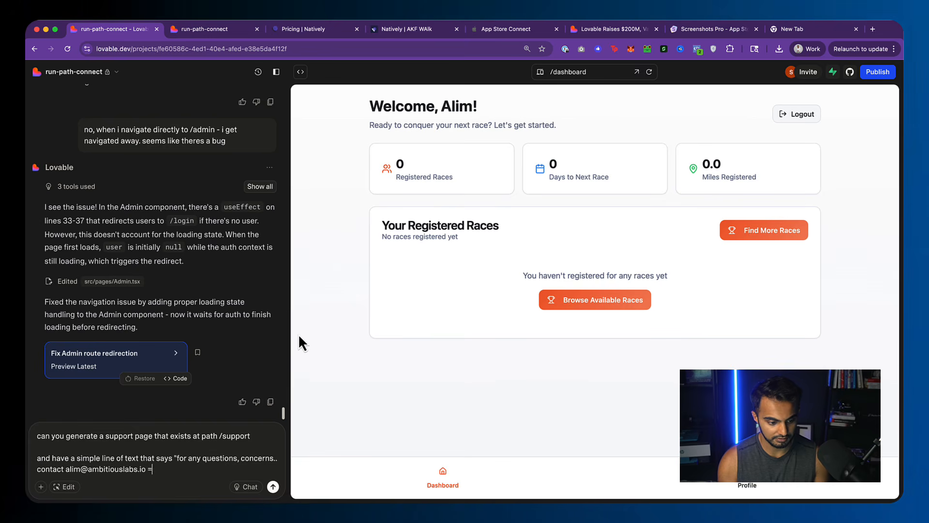
key(Return)
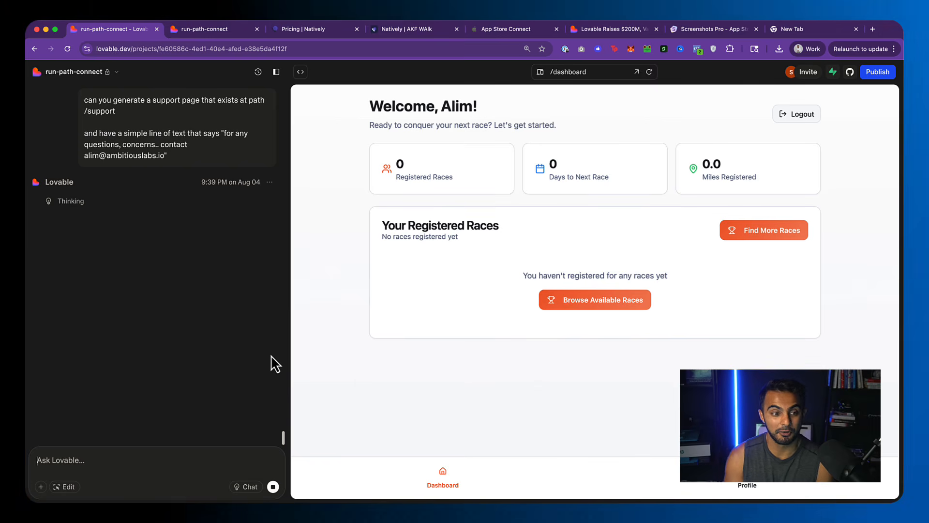
Place the App Store Connect tab beside the Lovable tab and set the version's copyright to "Ambitious Technologies Inc."
drag(505, 29, 213, 30)
click(375, 271)
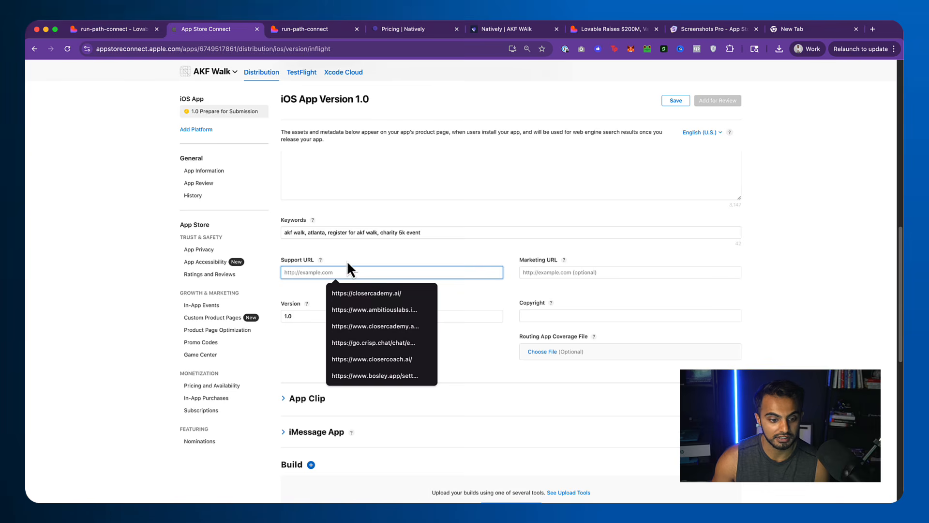
click(361, 257)
click(558, 317)
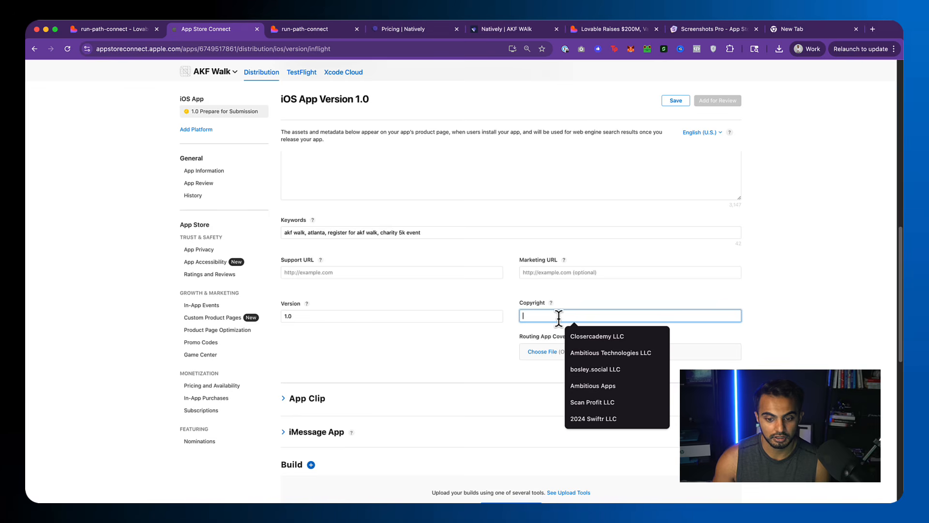
text(Ambitious)
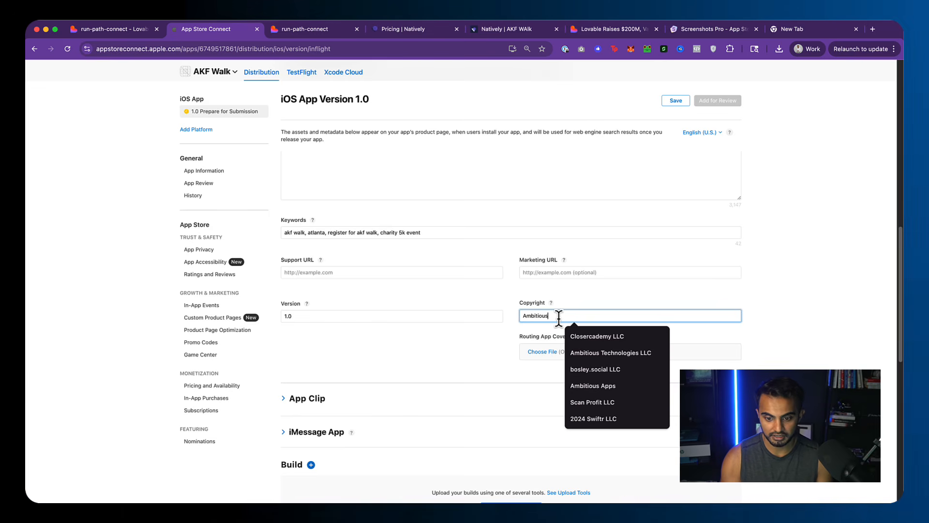
text( Technologies Inc.)
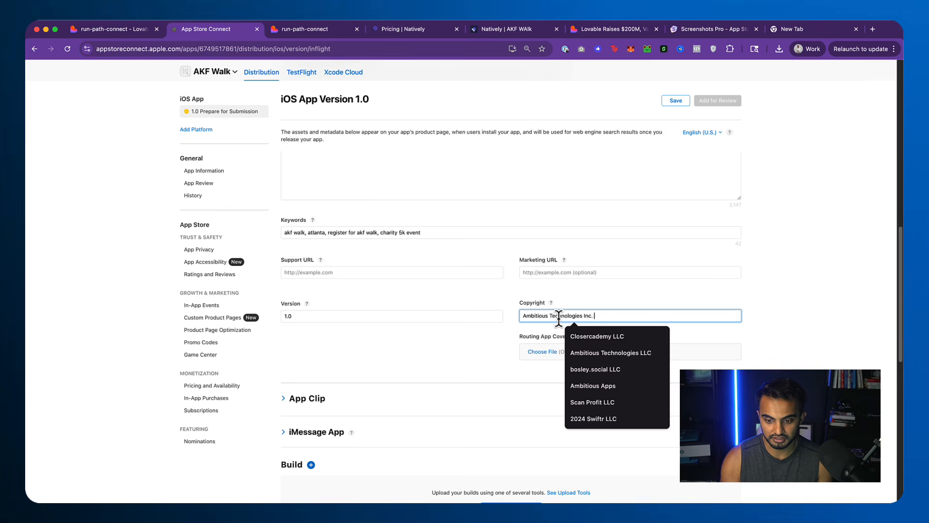
click(359, 361)
Return to the Lovable project and preview the new /support page
click(109, 30)
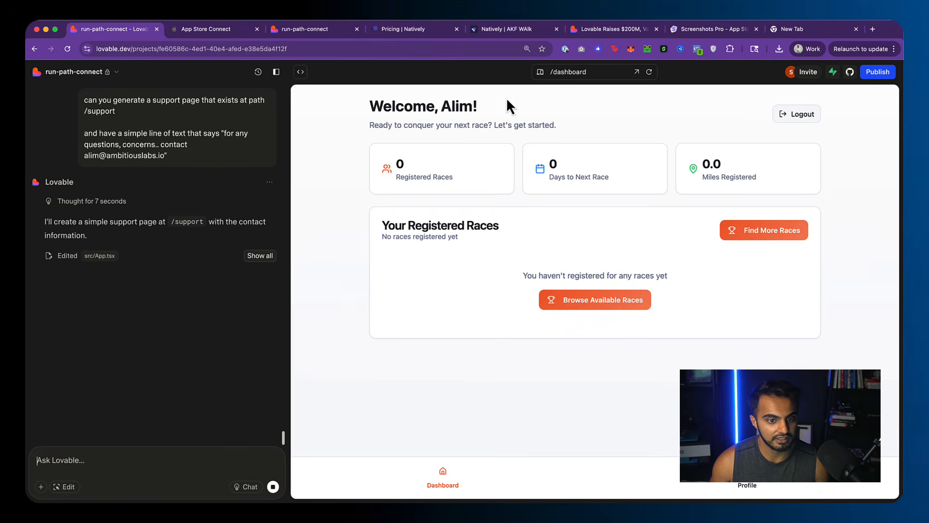
click(587, 71)
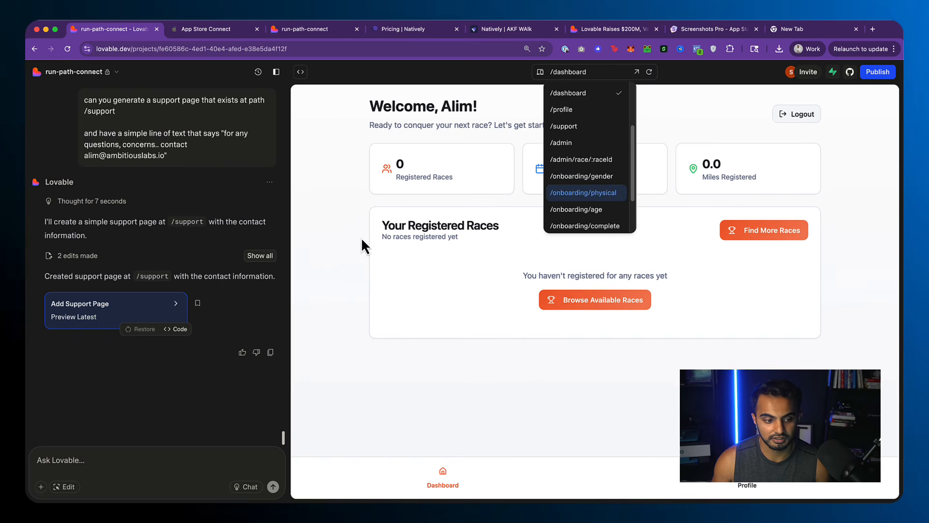
click(335, 242)
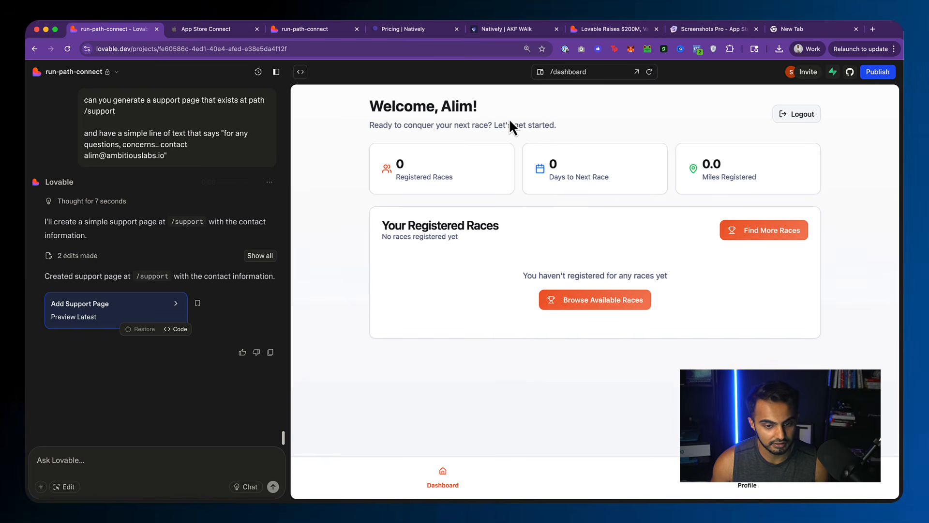
click(557, 71)
scroll(576, 145, down, 1)
click(575, 124)
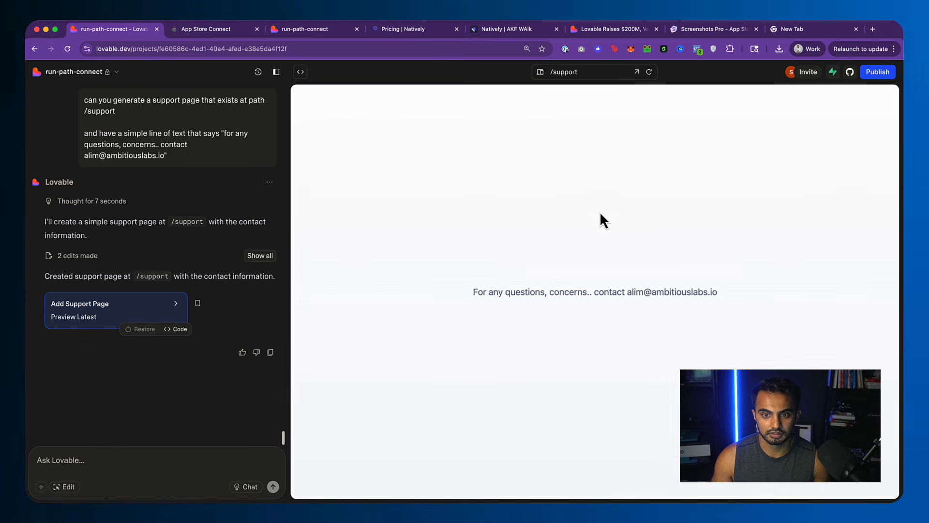
Open the published run-path-connect site in a separate tab and publish the project's latest update
click(875, 74)
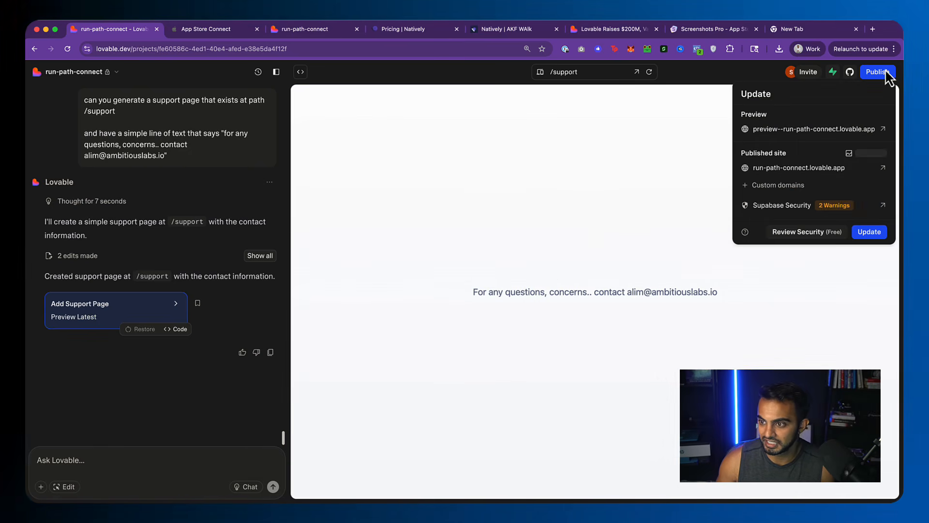
click(871, 170)
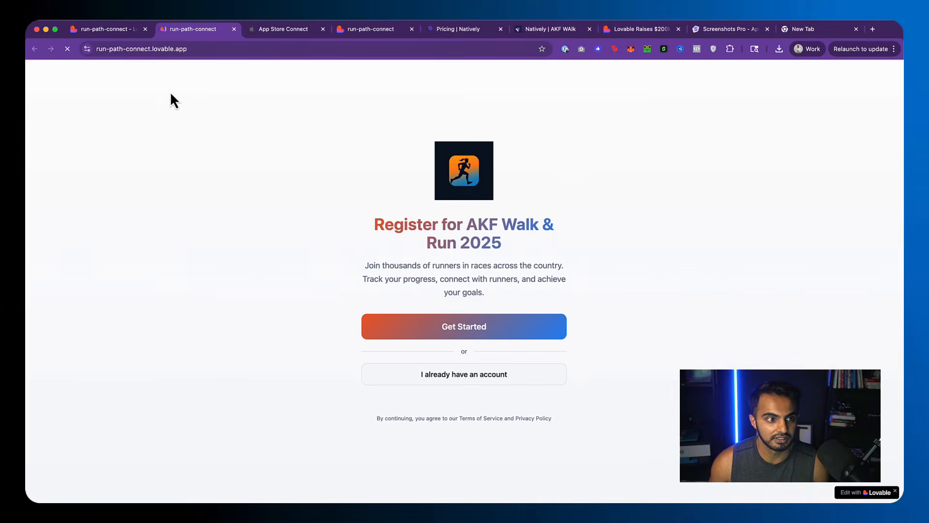
click(124, 34)
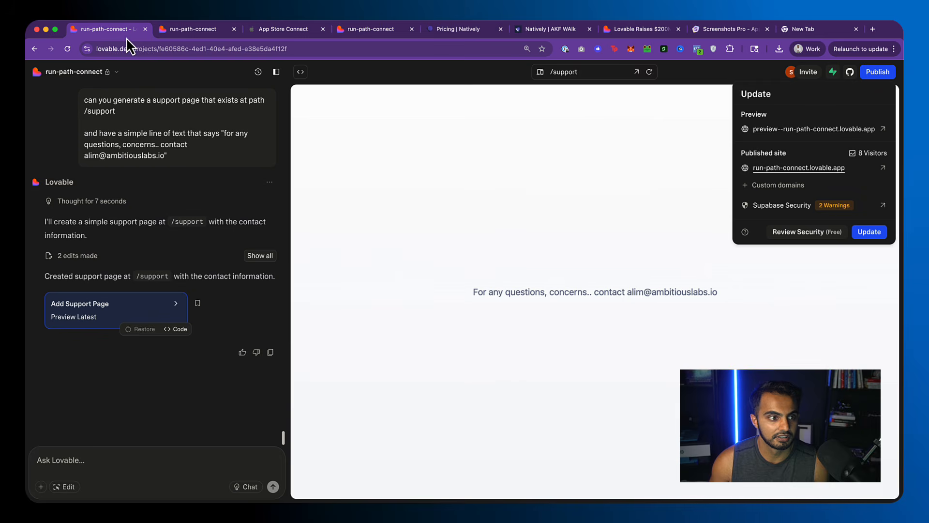
click(871, 234)
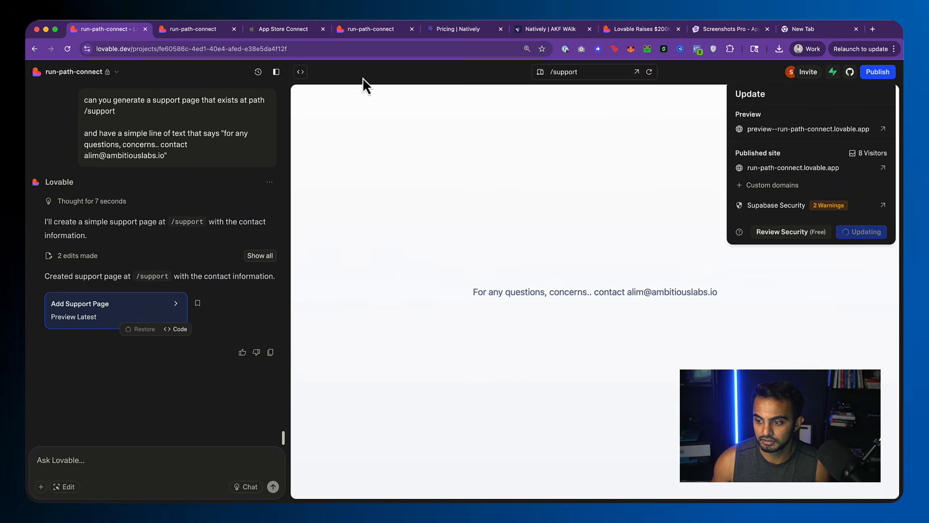
In the published site's address, append /support and replace the domain with akfatl.org
click(208, 30)
click(244, 49)
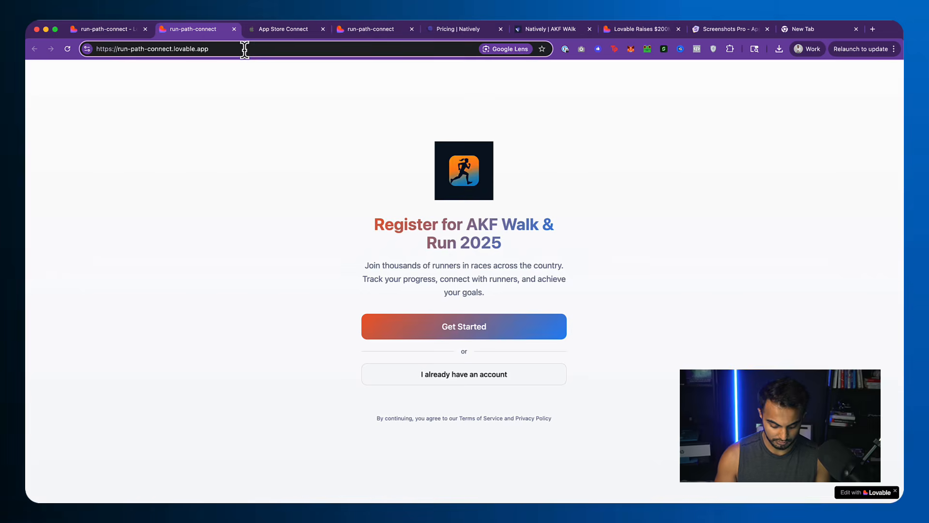
text(/support)
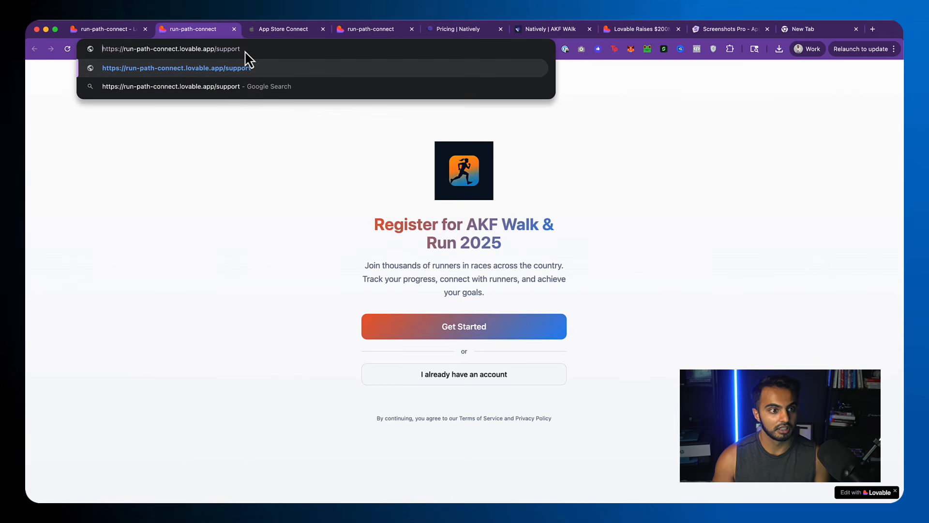
key(Right)
key(Right)
key(Right)
key(Right)
key(Right)
key(Right)
key(Right)
key(Right)
key(alt+shift+Right)
key(alt+shift+Right)
key(alt+shift+Right)
key(alt+shift+Right)
key(alt+shift+Right)
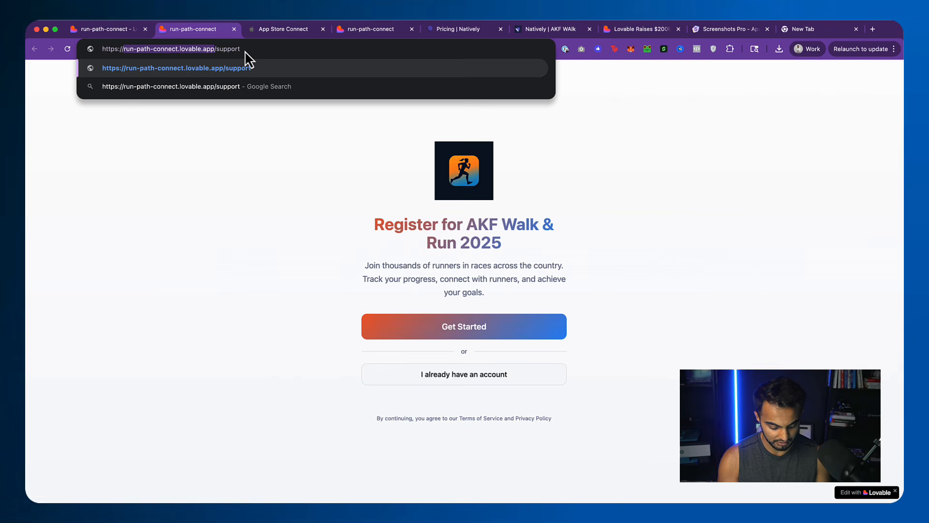
text(akfatl)
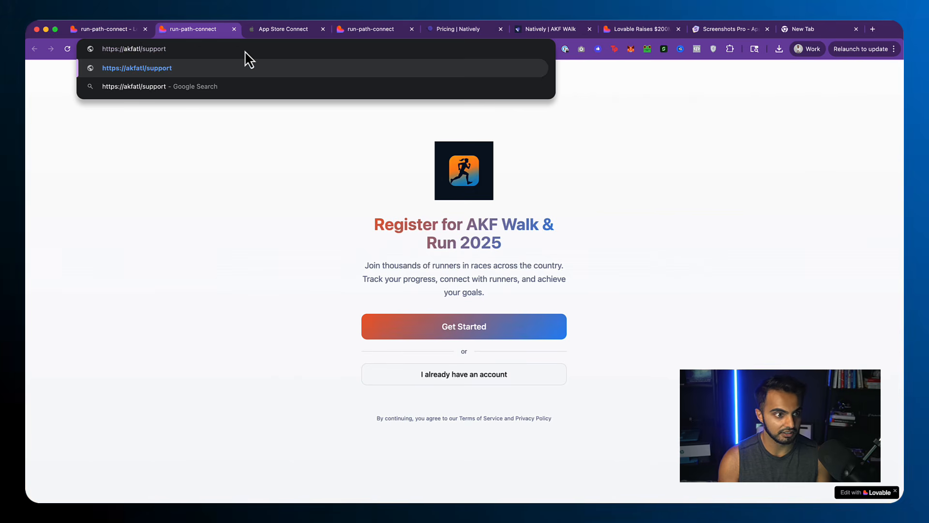
text(.org)
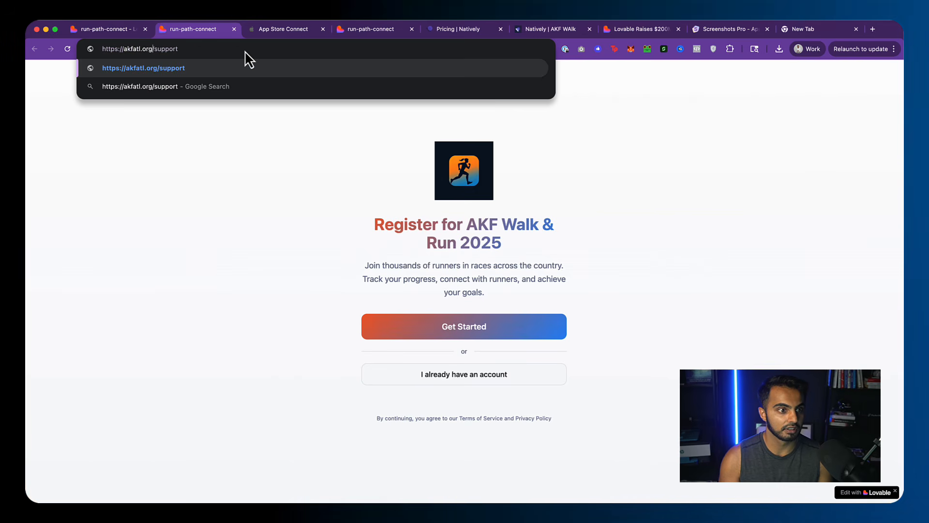
key(super+a)
key(Left)
key(Right)
key(Right)
key(Right)
key(Right)
key(Right)
key(Right)
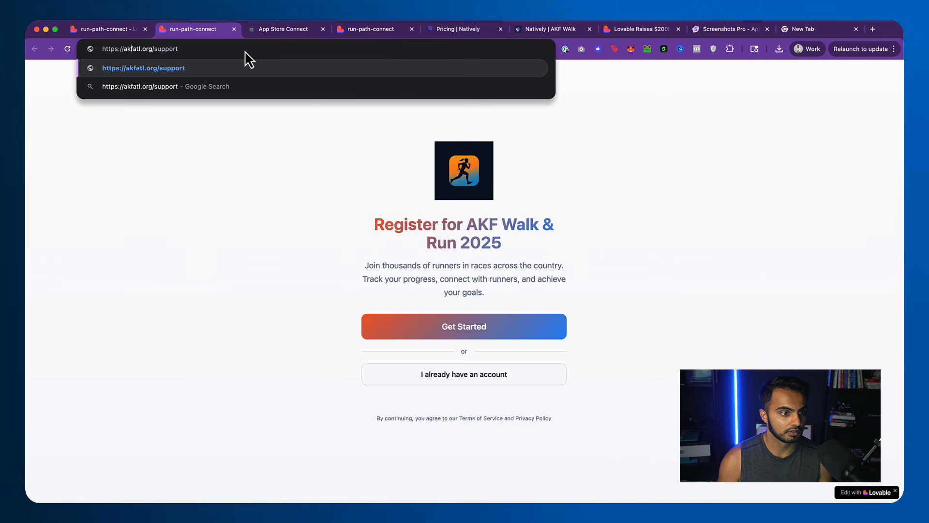
key(super+a)
key(super+c)
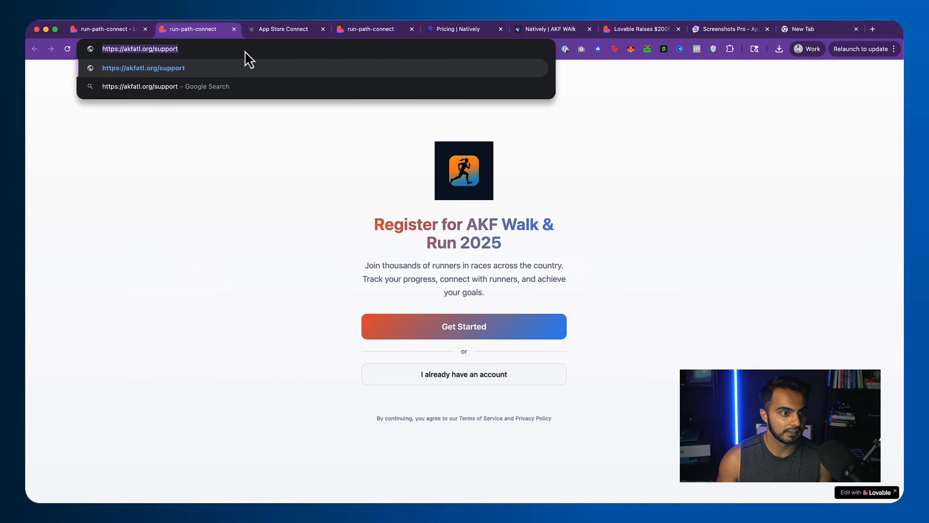
click(271, 31)
click(363, 271)
key(super+v)
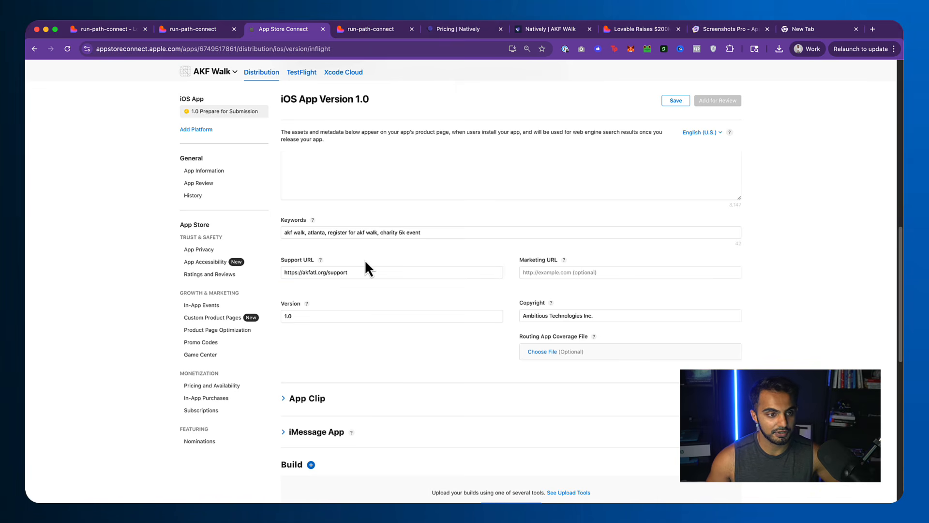
Add build 1, version 1.0.0, to iOS App Version 1.0
scroll(365, 265, down, 4)
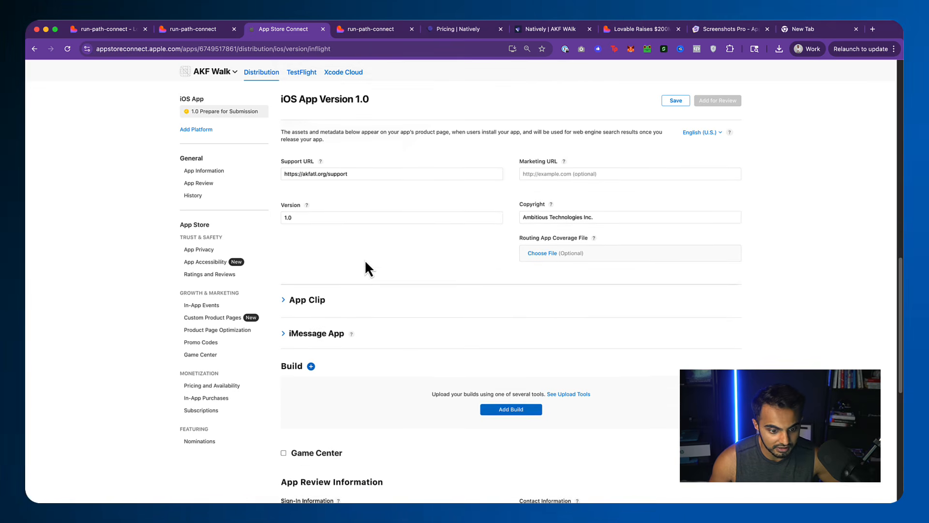
click(496, 411)
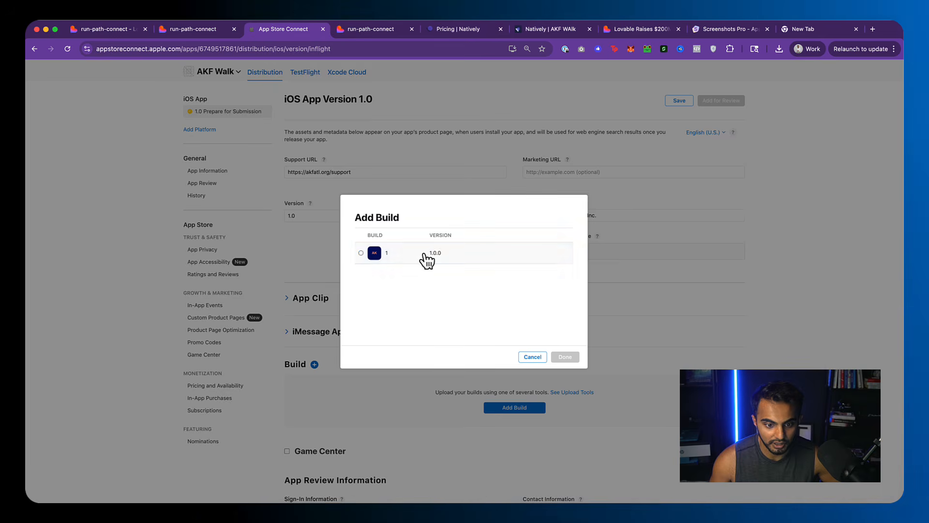
click(425, 259)
click(564, 358)
Fill in the App Review sign-in information with the test account's e-mail as user name and its password
scroll(465, 305, down, 2)
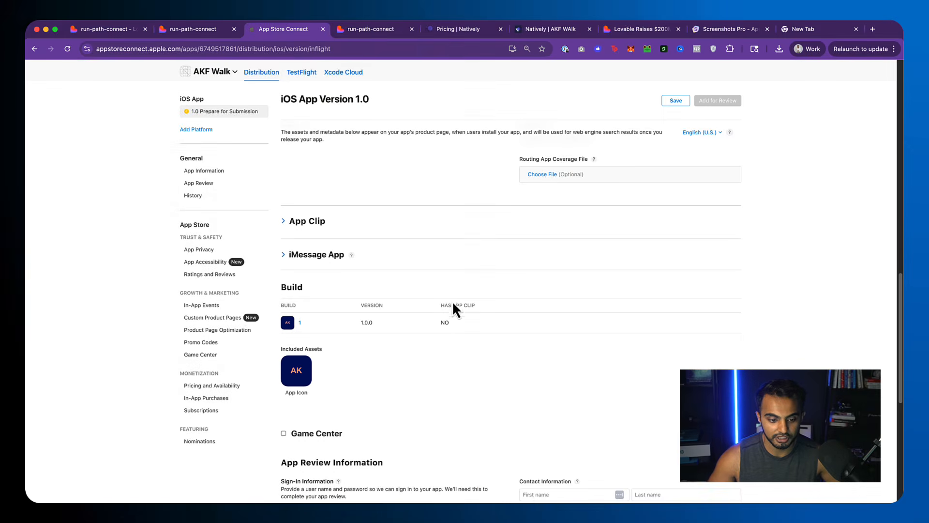
scroll(437, 283, down, 5)
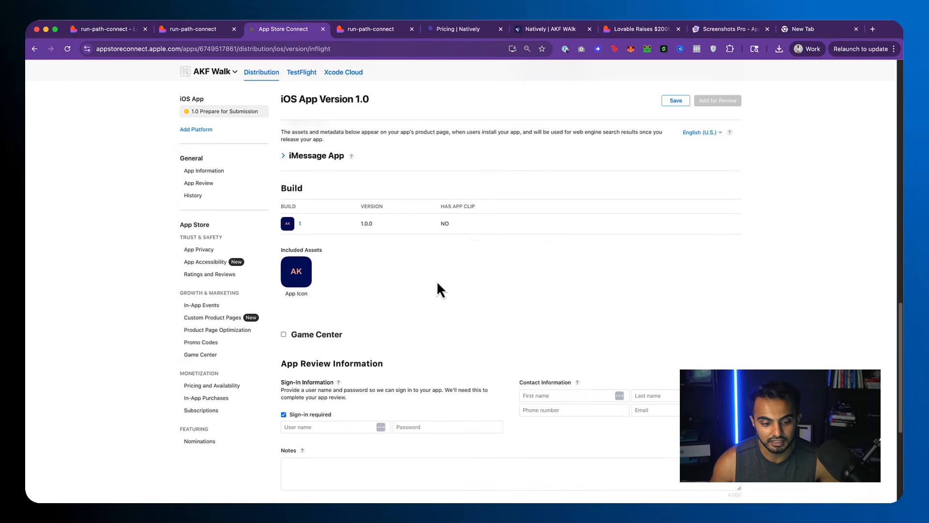
click(329, 353)
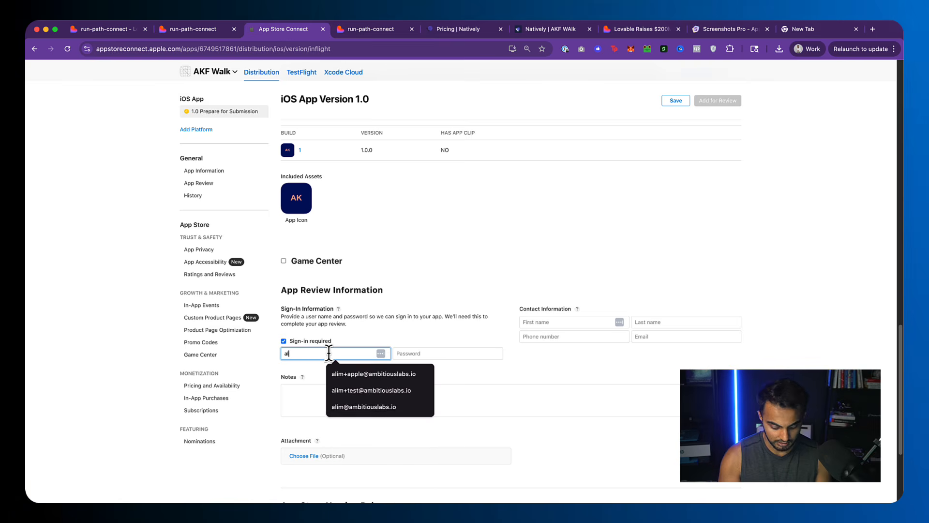
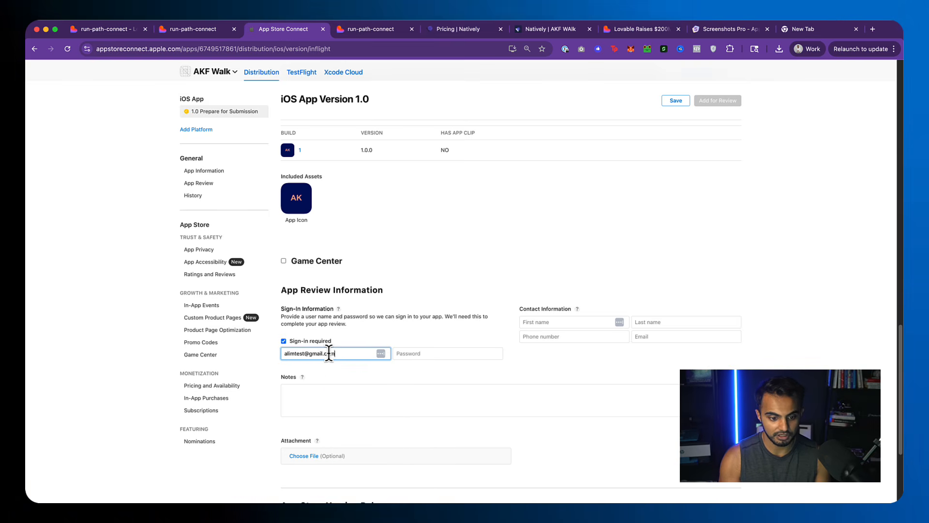
key(Tab)
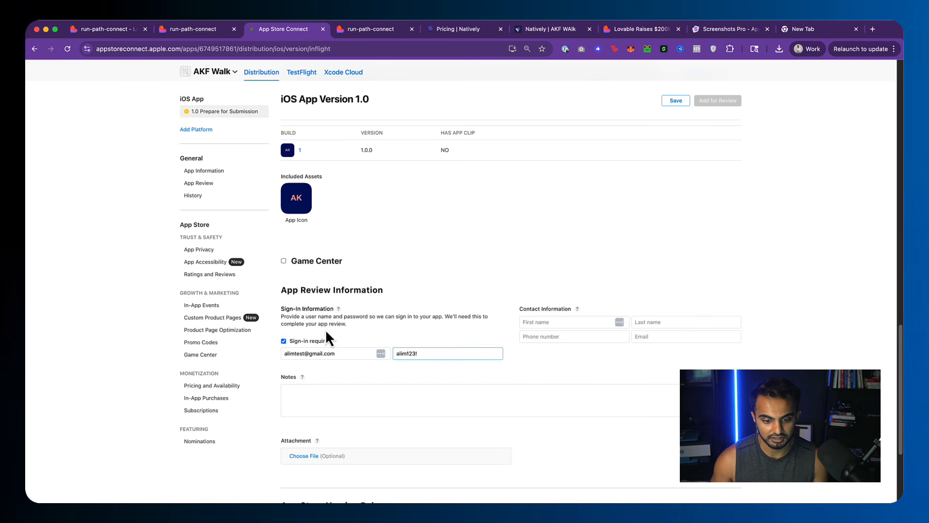
click(327, 332)
Go over the review contact and release settings and save the iOS App Version 1.0 page
scroll(326, 332, down, 5)
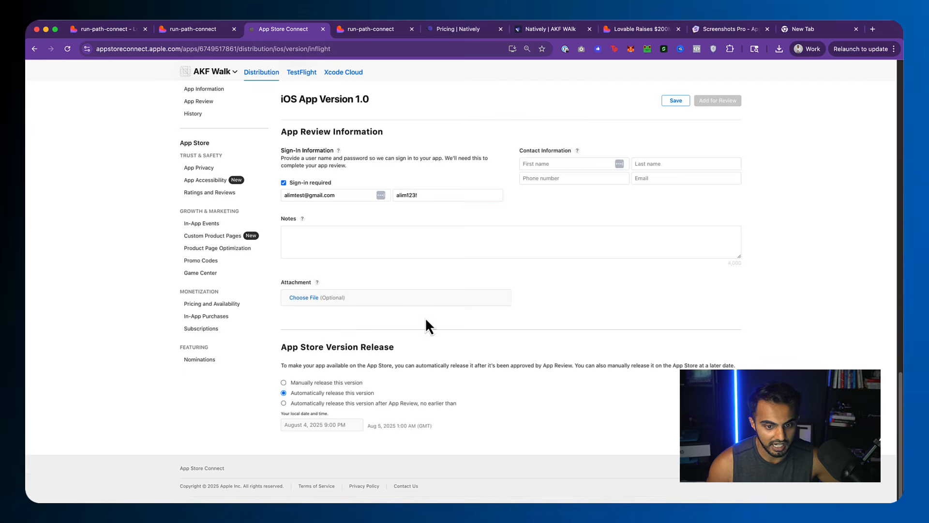
scroll(424, 317, up, 1)
click(529, 182)
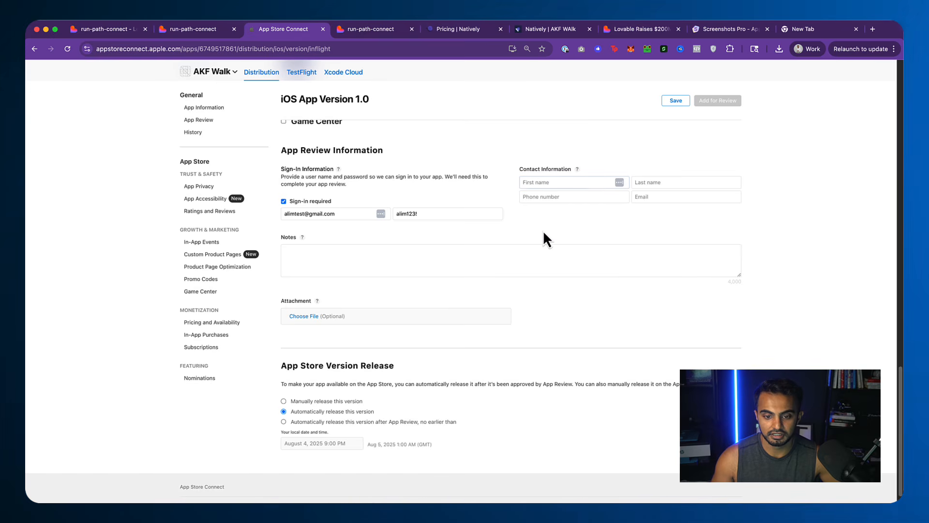
scroll(514, 257, up, 1)
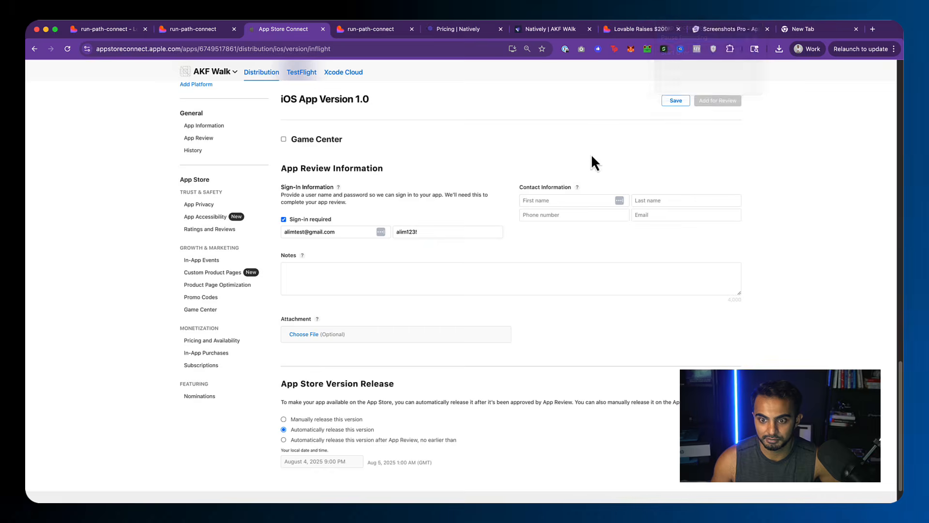
scroll(591, 153, up, 15)
click(675, 101)
scroll(550, 267, up, 10)
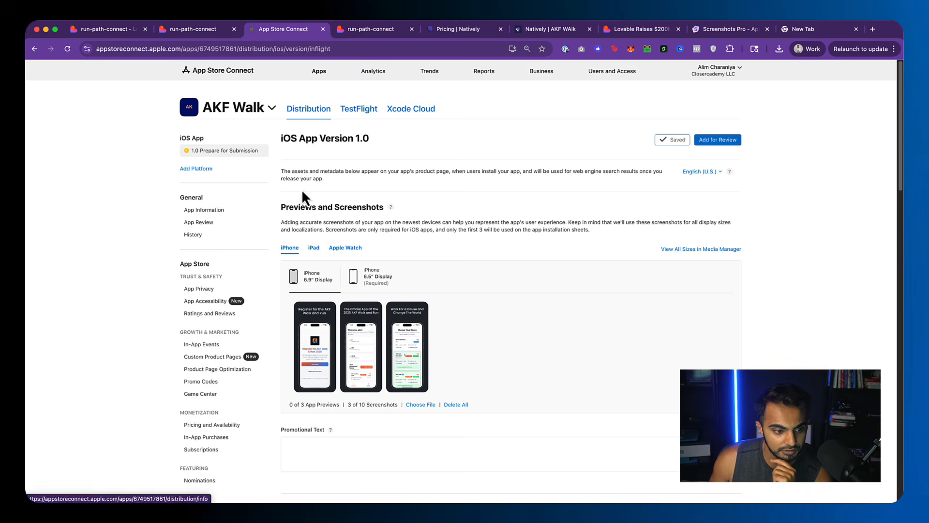
Try to add the version for review and read through the items required to start the review process
click(726, 140)
click(548, 317)
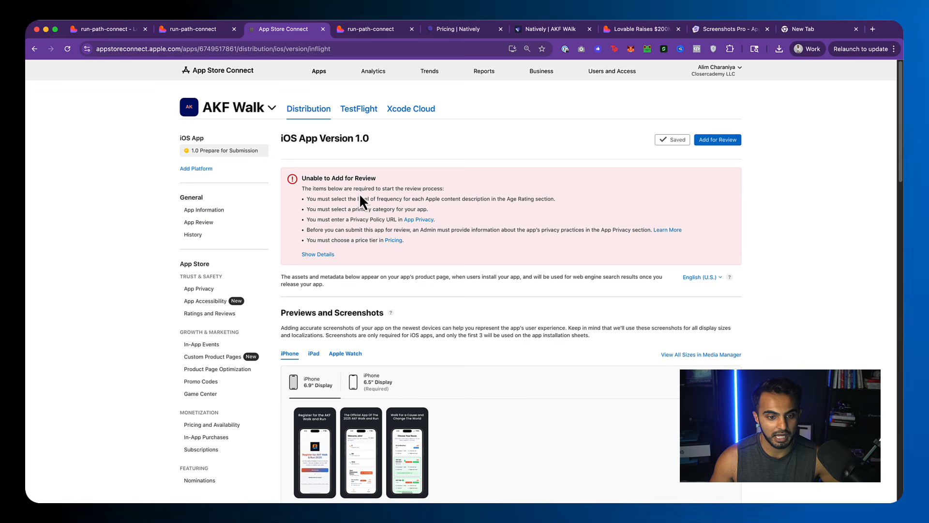
drag(305, 199, 489, 201)
click(334, 211)
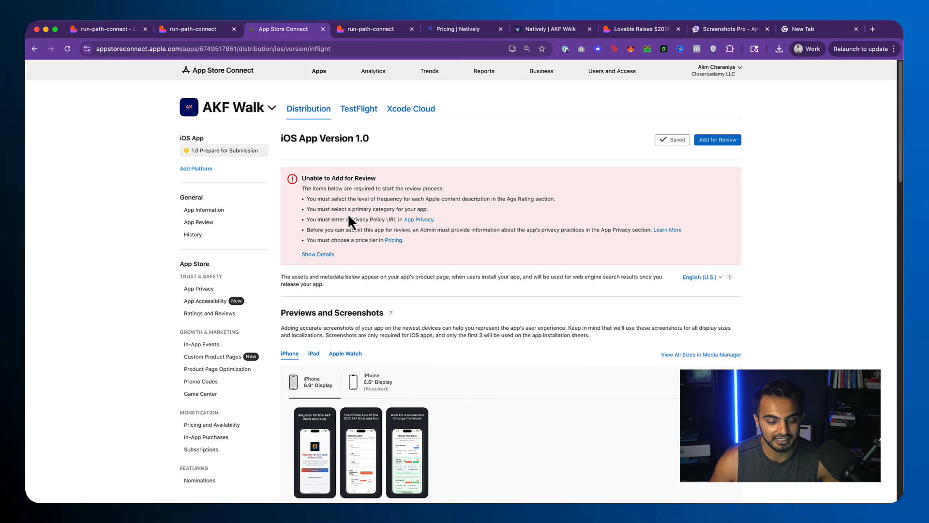
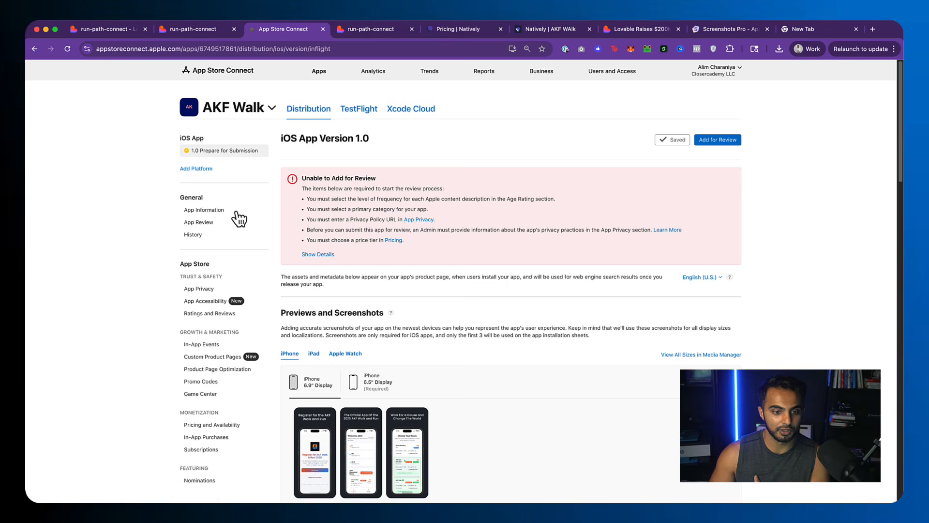
Set the subtitle in the App Information to "Official App for AKF ATL 2025"
click(224, 211)
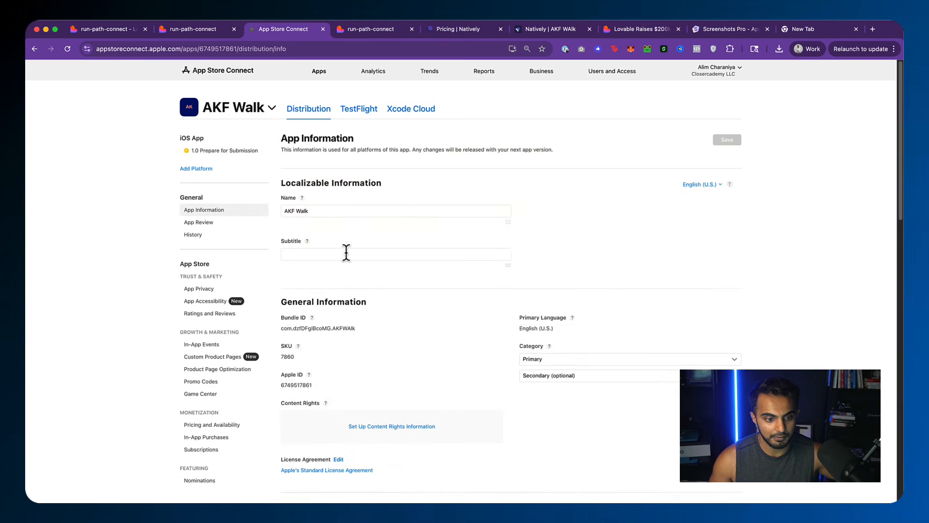
click(338, 239)
text(Officla)
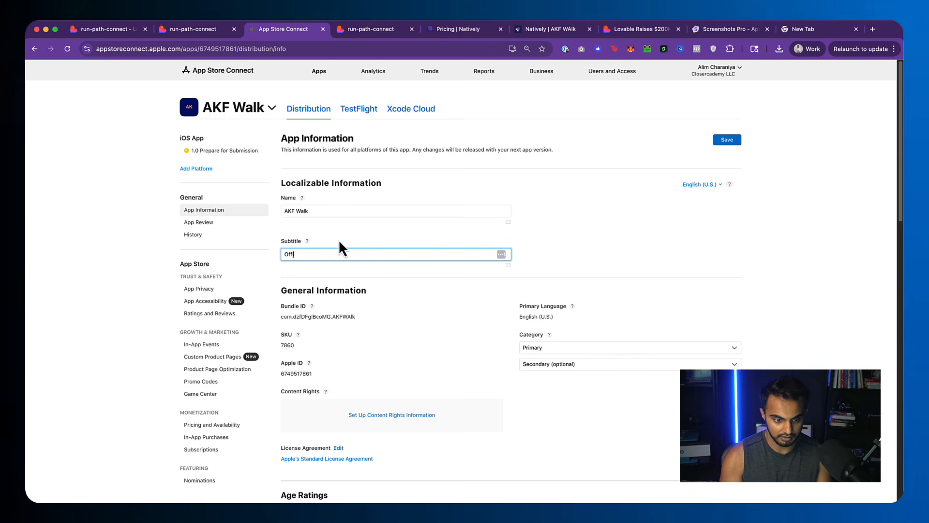
key(BackSpace)
key(BackSpace)
text(ial App for)
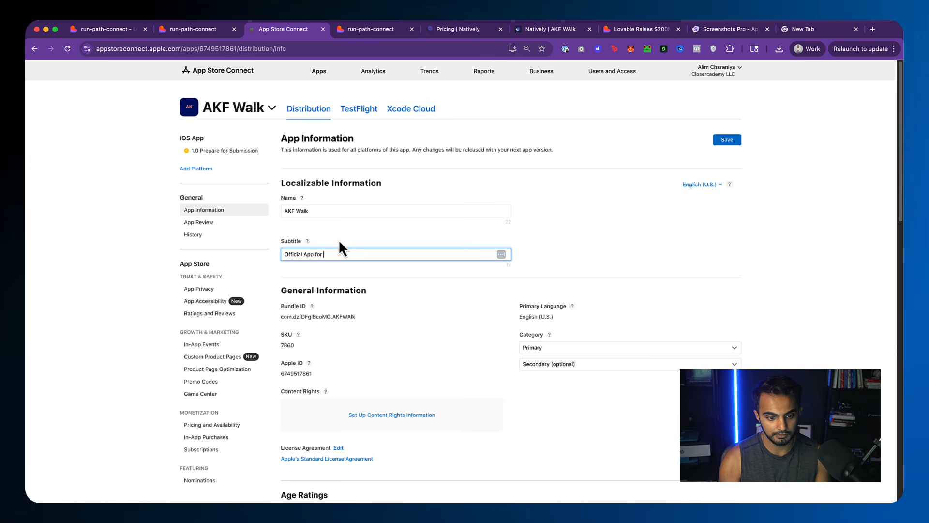
text( AFK)
key(BackSpace)
key(BackSpace)
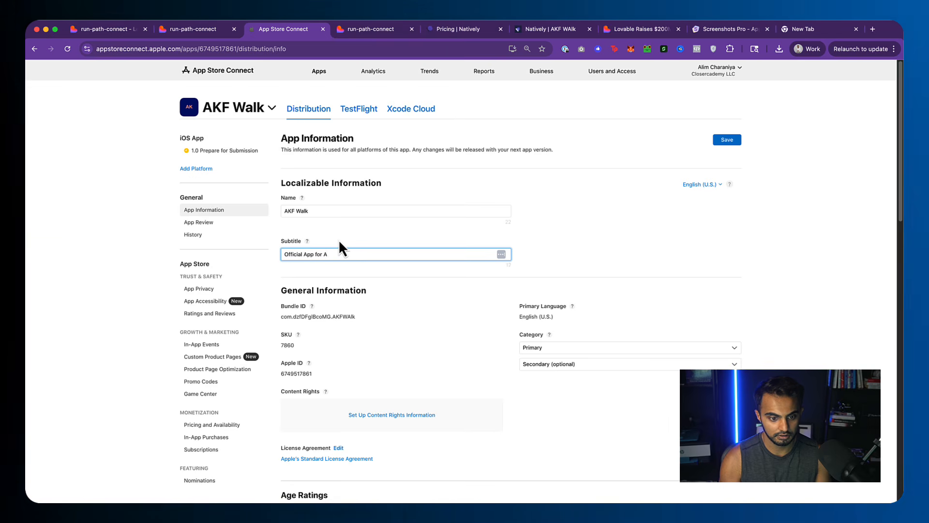
text(KF ATL 2025)
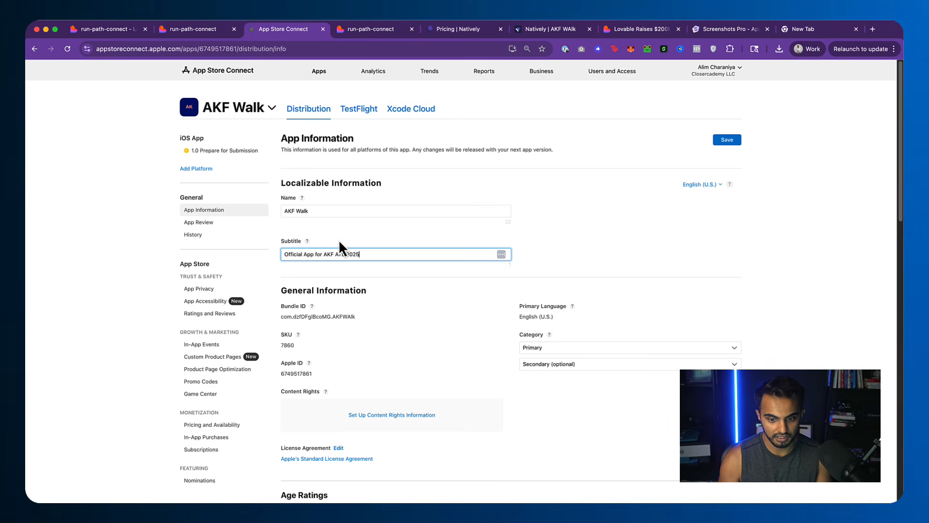
Set the app's primary category to Sports and its secondary category to Travel
scroll(460, 310, down, 1)
click(575, 334)
scroll(576, 361, down, 5)
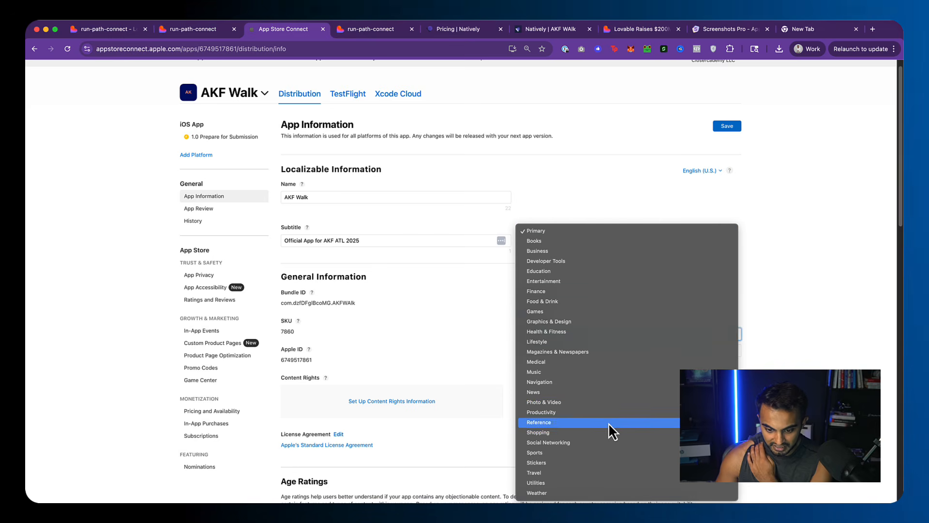
click(596, 453)
click(571, 350)
scroll(577, 394, down, 5)
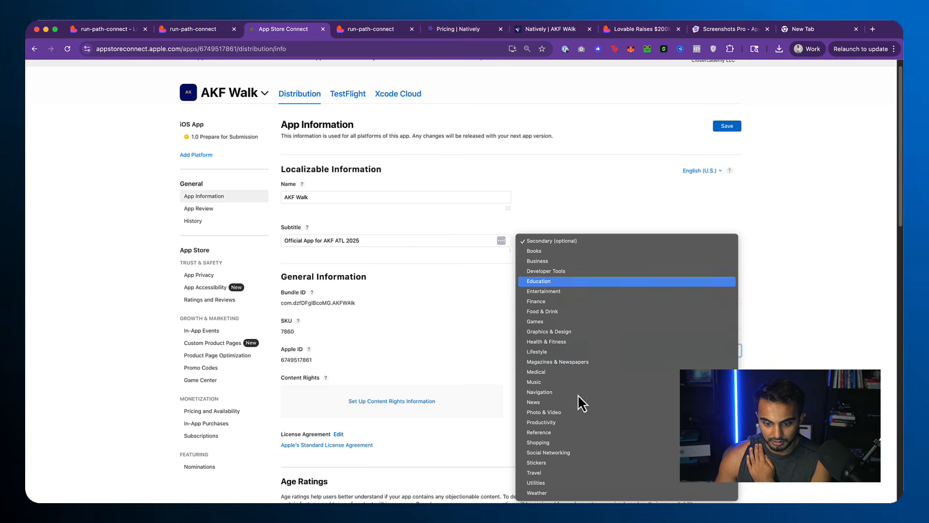
click(582, 474)
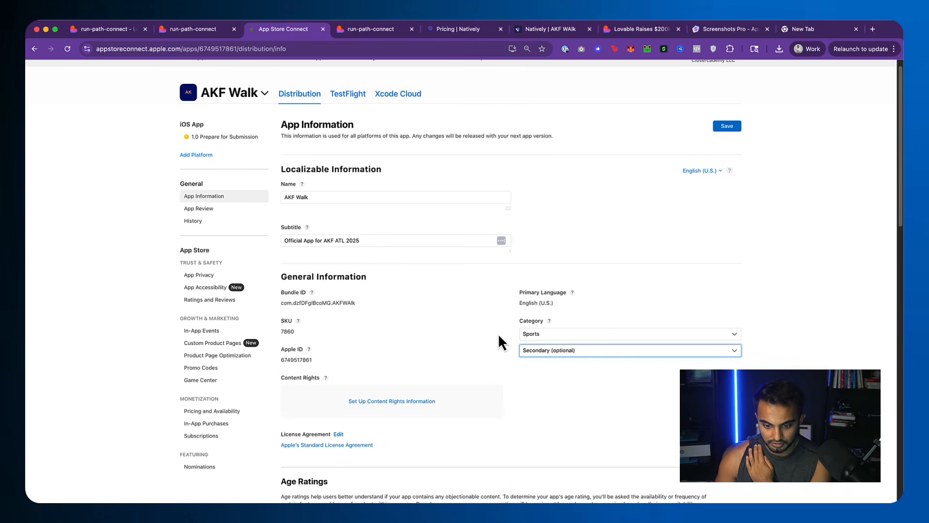
Set up the content rights, declaring that the app does not contain, show, or access third-party content
scroll(520, 387, down, 3)
click(417, 315)
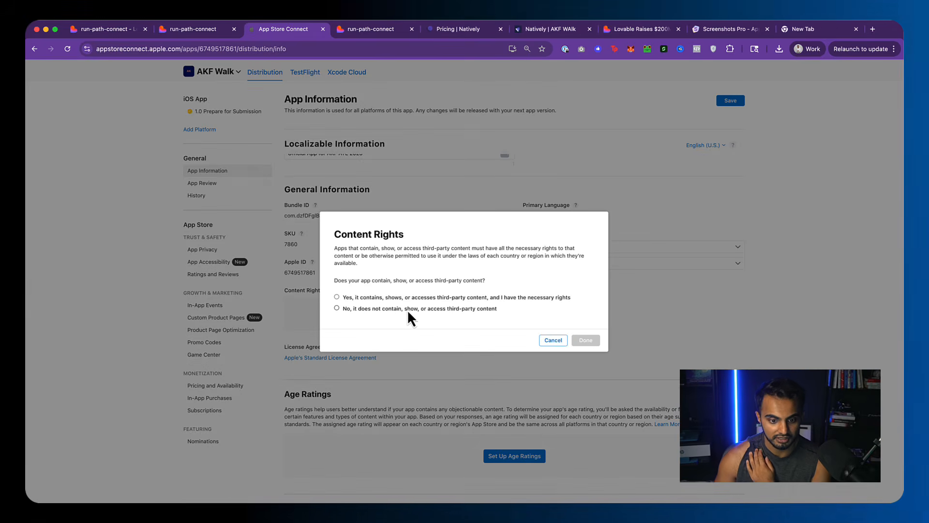
click(389, 310)
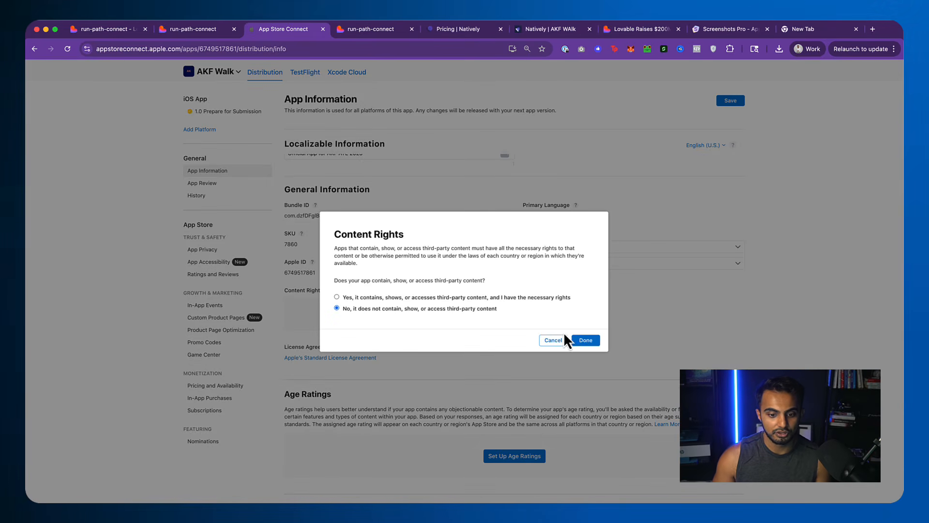
click(585, 340)
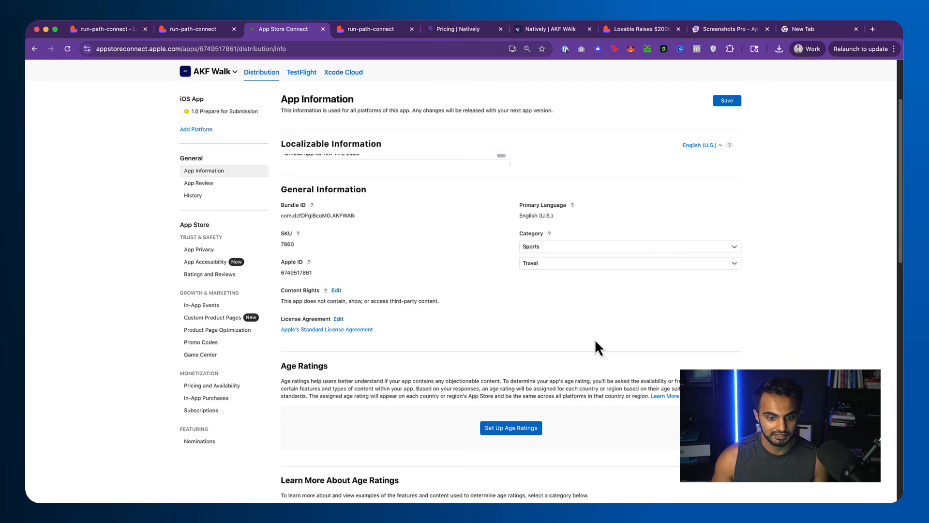
Start the age ratings questionnaire and answer No to every in-app control and capability in the Features step
scroll(476, 370, down, 5)
click(513, 289)
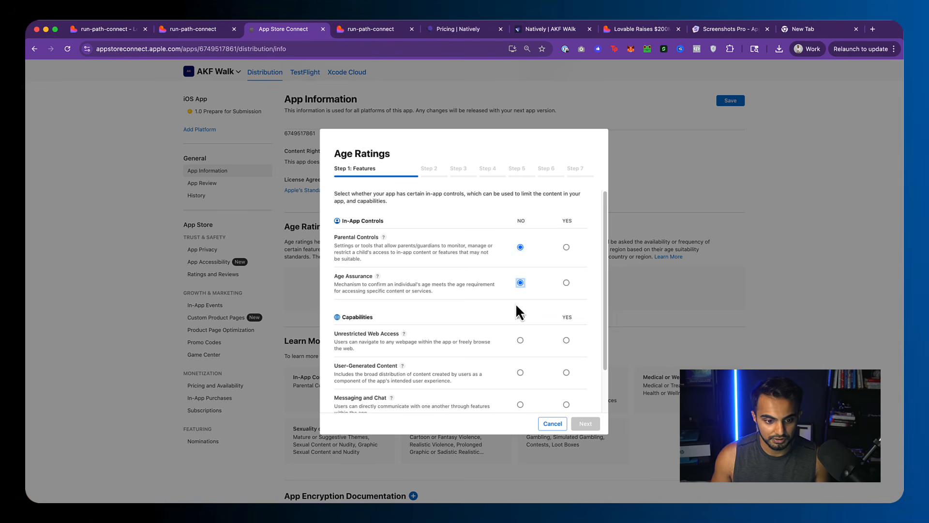
scroll(516, 306, down, 2)
click(520, 290)
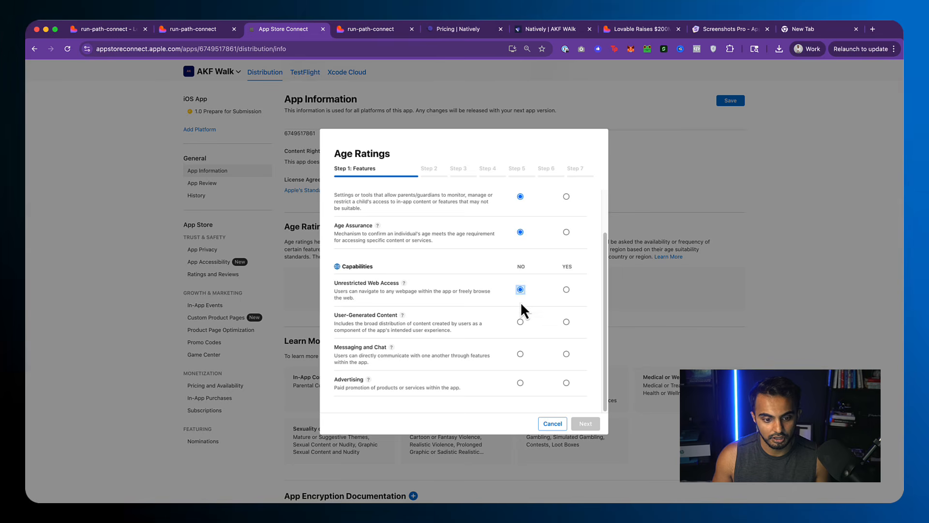
click(521, 321)
click(520, 353)
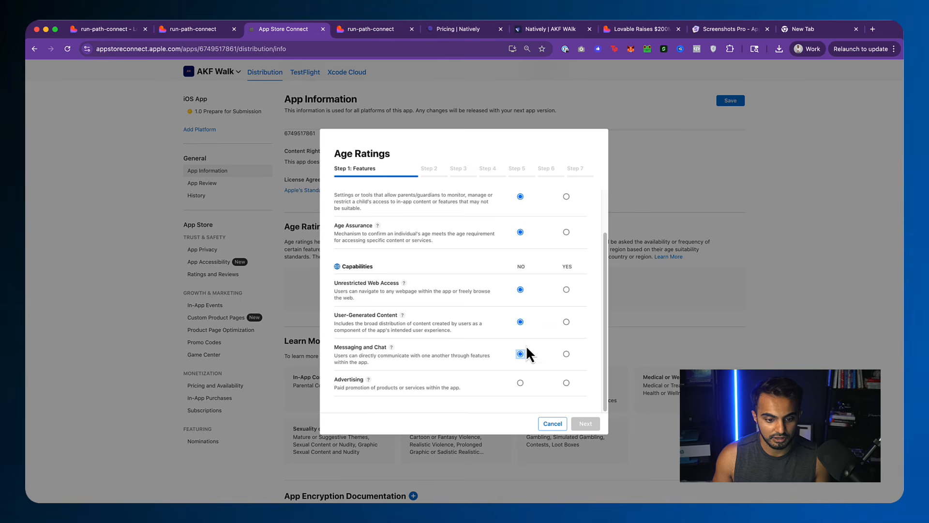
click(521, 382)
click(587, 424)
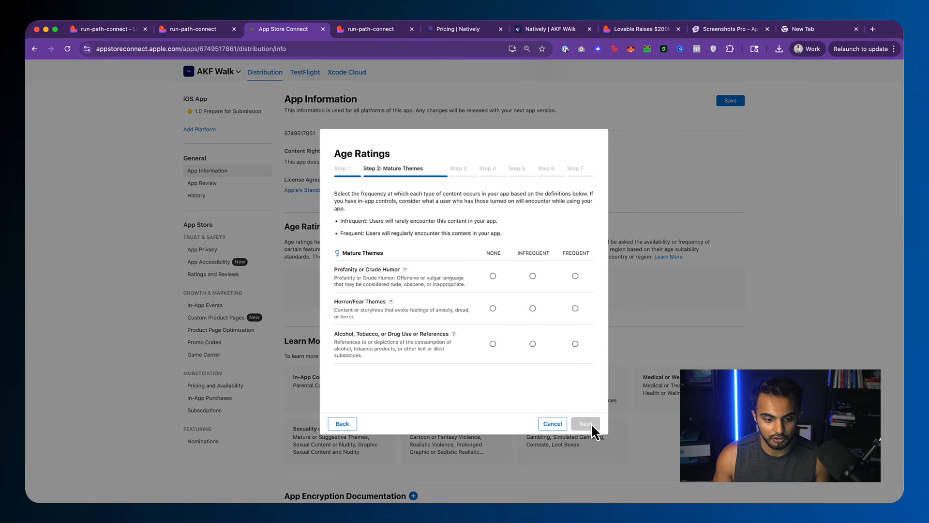
Answer None for all mature themes and for medical or treatment information, and No for health or wellness topics
click(493, 277)
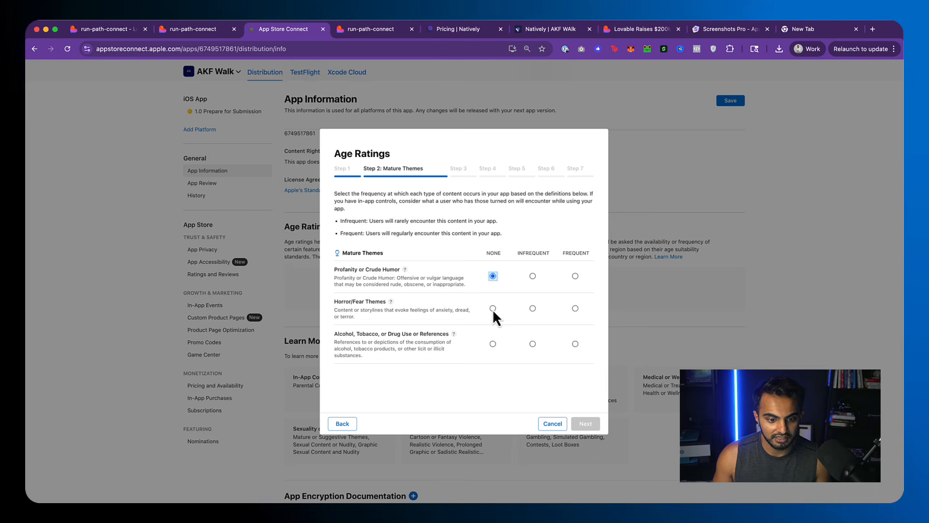
click(493, 309)
click(493, 343)
click(583, 423)
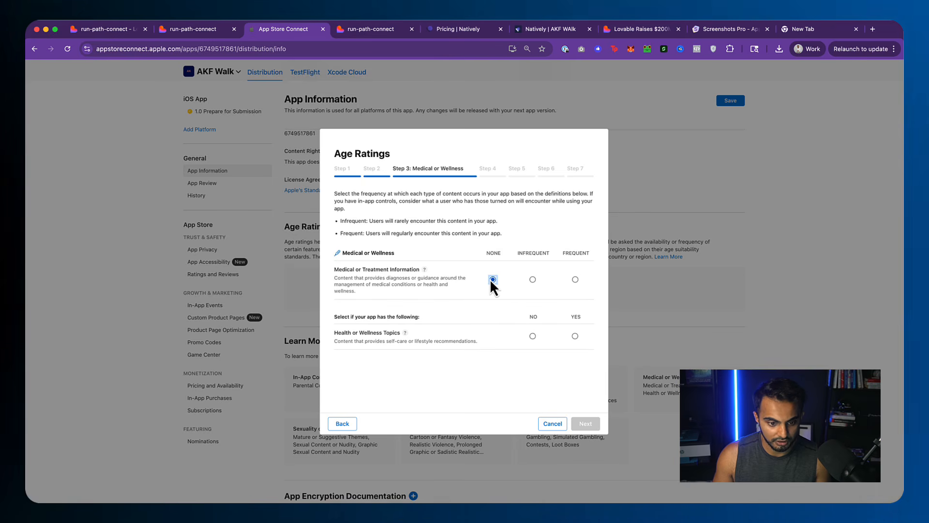
click(533, 336)
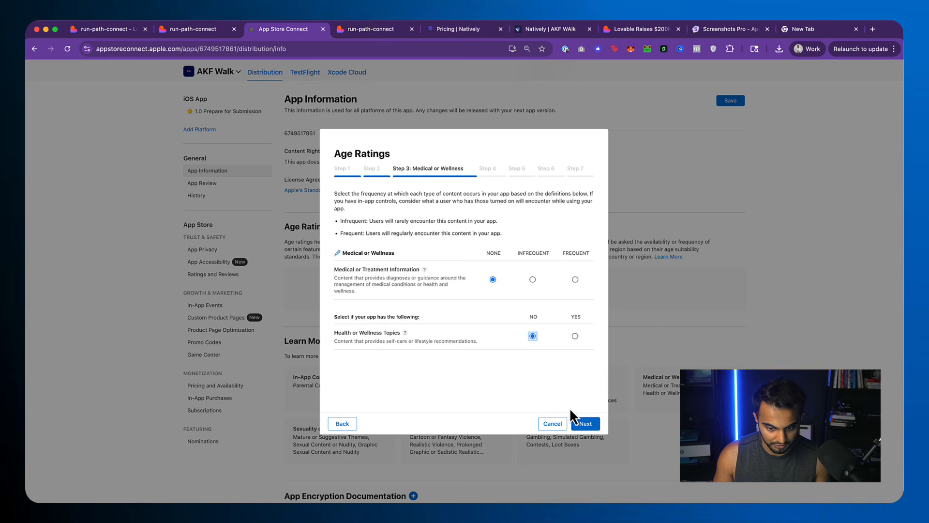
click(583, 424)
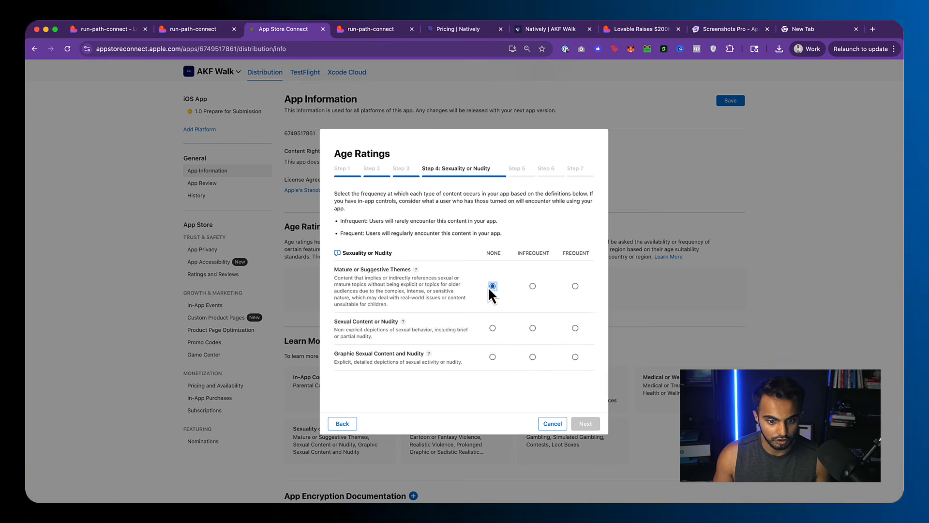
Answer None for every sexuality or nudity item and every violence item in the age ratings
click(492, 327)
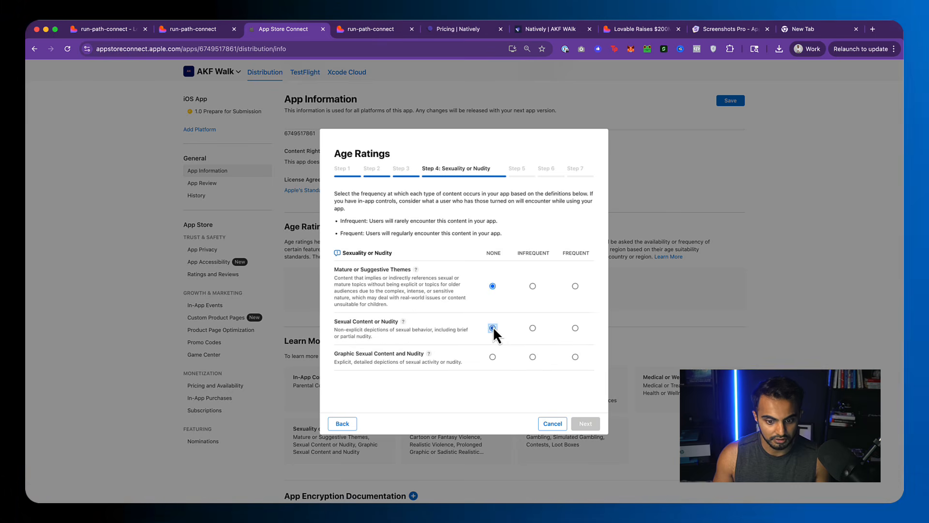
click(493, 357)
click(584, 424)
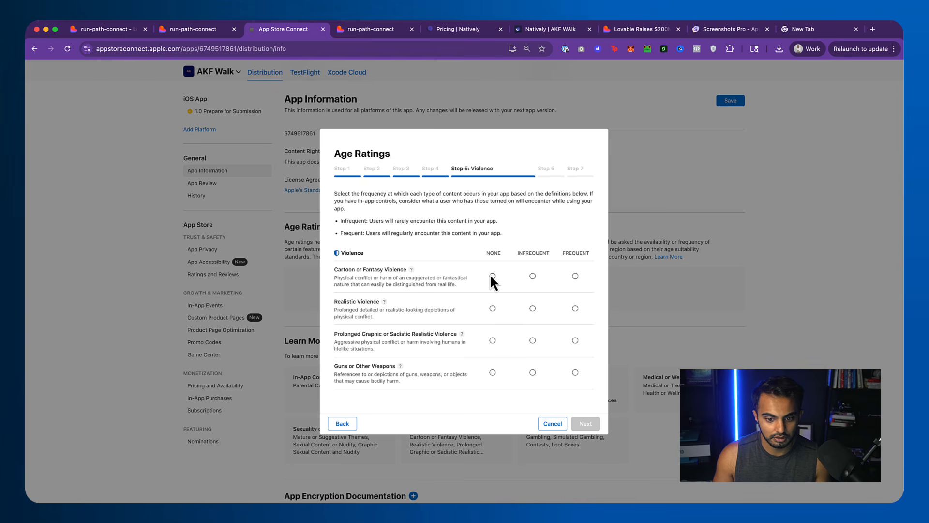
click(493, 308)
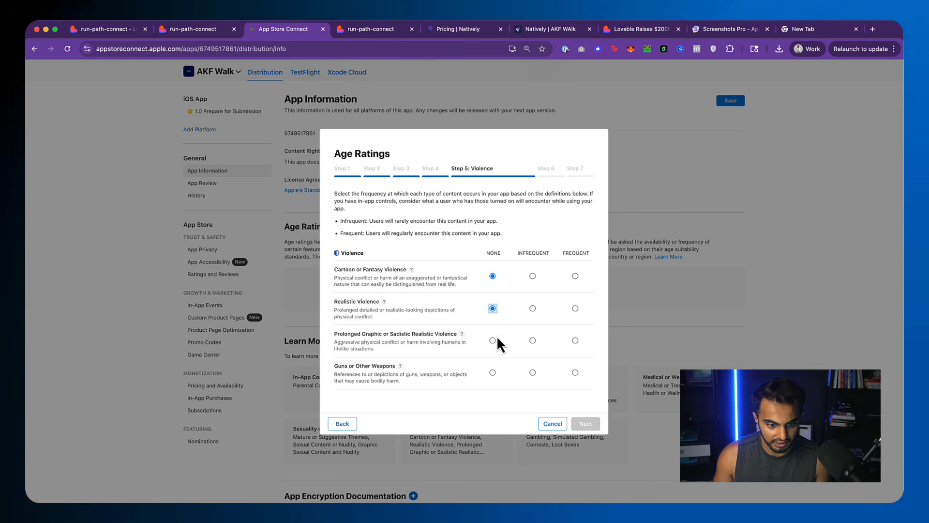
click(493, 340)
click(493, 372)
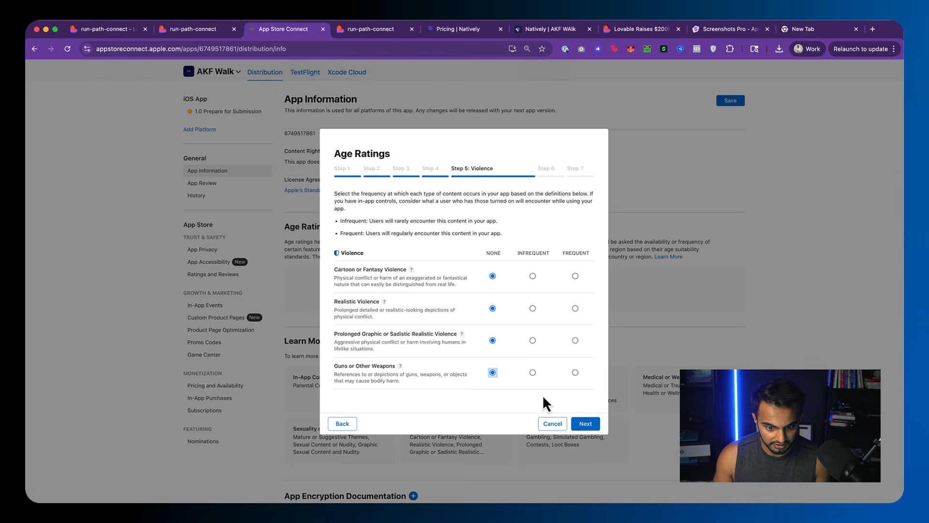
click(580, 423)
Answer None for simulated gambling and contests, No for gambling and loot boxes, and save the age ratings with Not Applicable as category
click(486, 276)
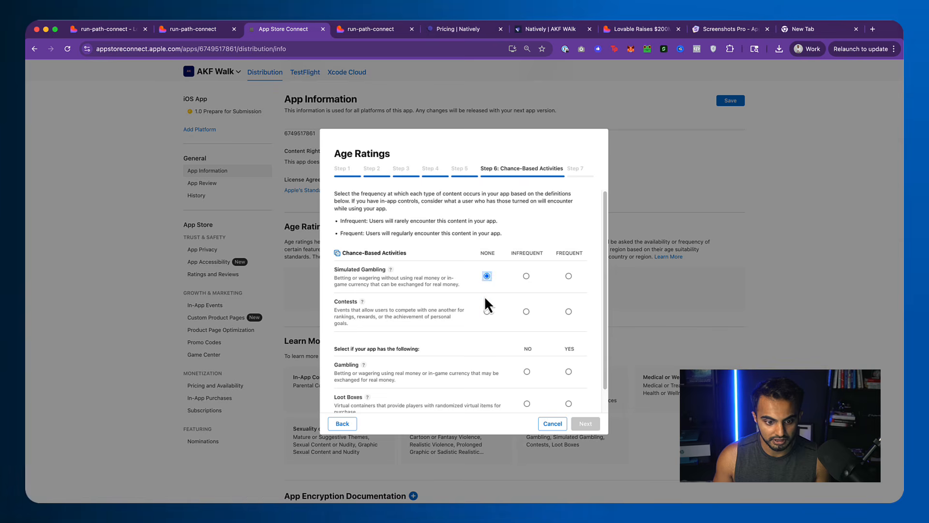
scroll(487, 312, down, 1)
click(527, 347)
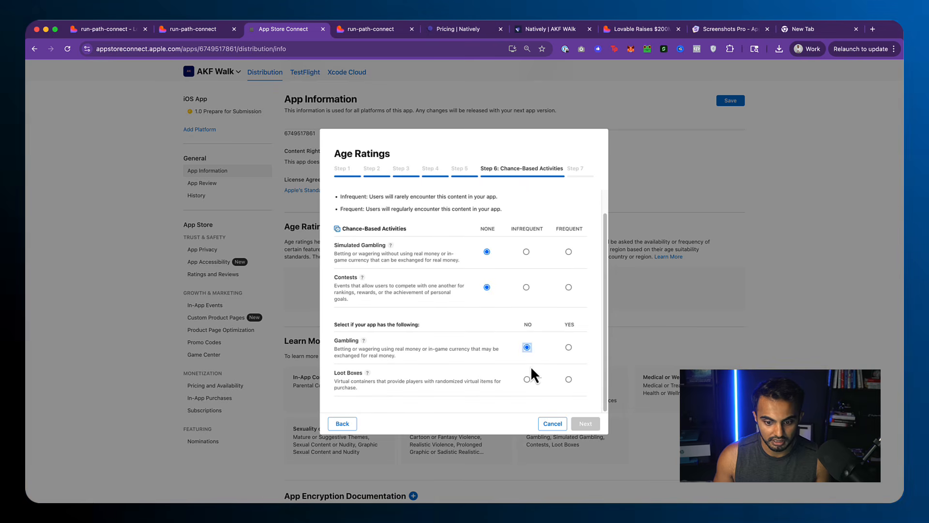
click(527, 379)
click(585, 424)
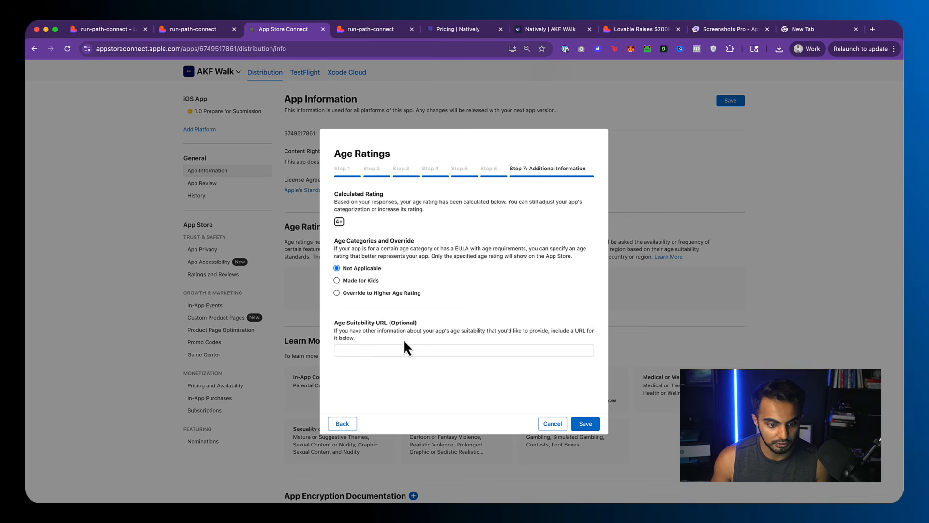
click(586, 424)
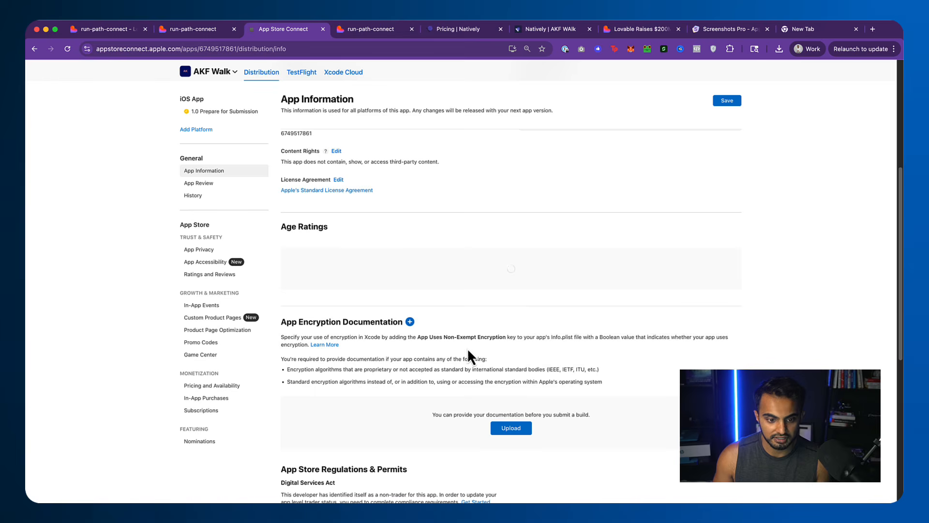
Go over the remaining App Information sections and save the page
scroll(455, 353, down, 3)
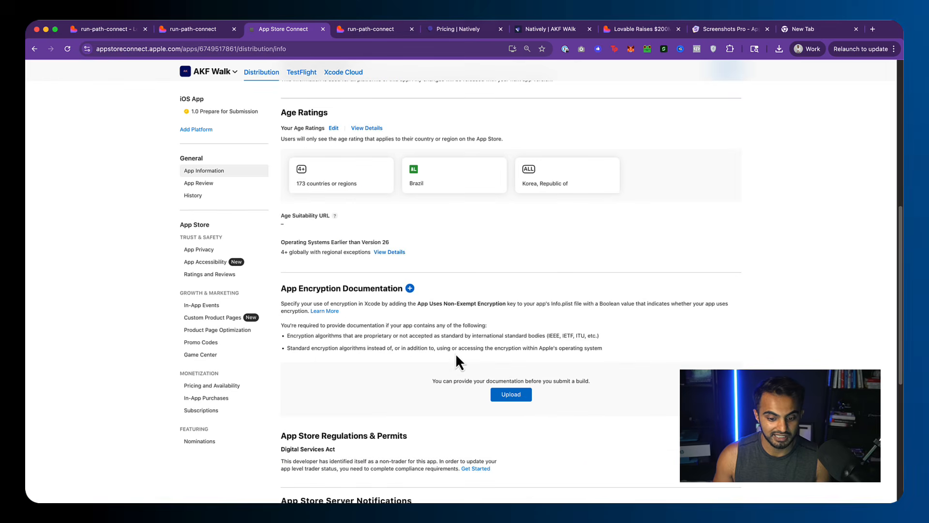
scroll(457, 357, down, 4)
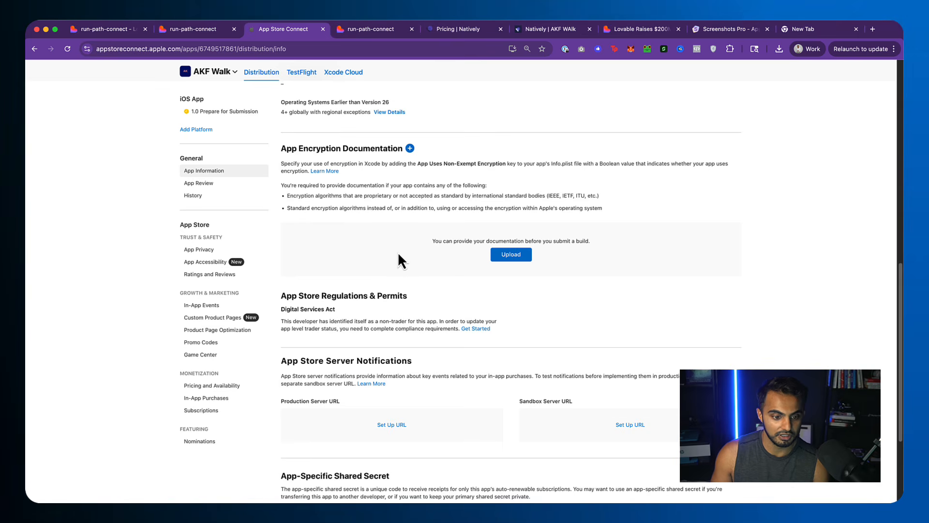
scroll(402, 257, down, 3)
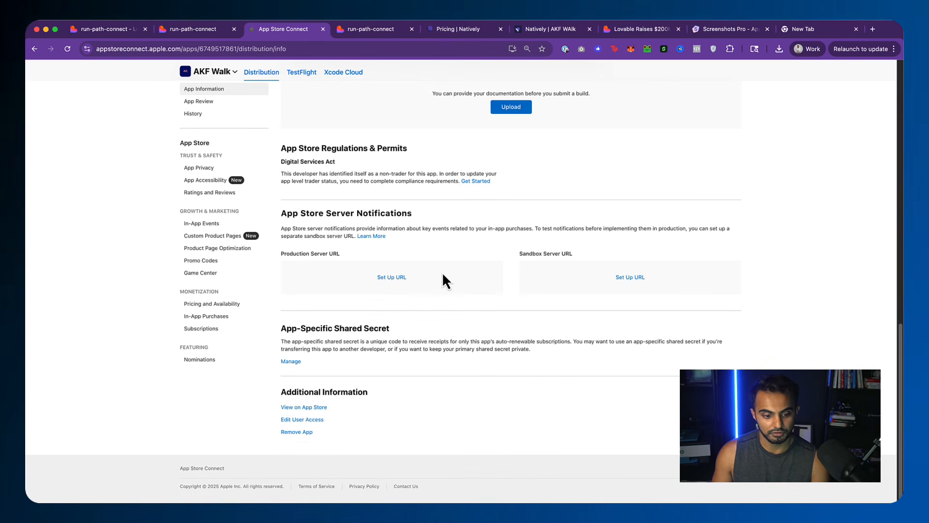
scroll(411, 283, up, 15)
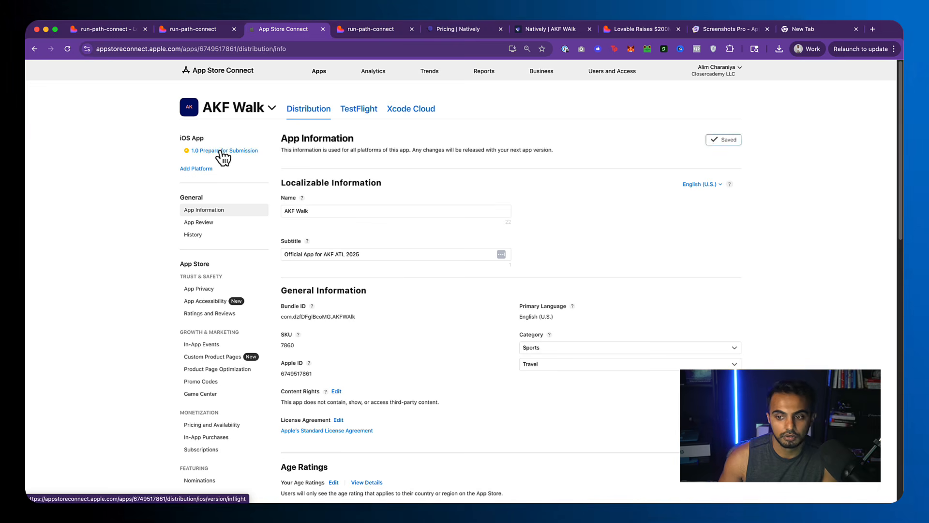
Try again to add iOS App Version 1.0 for review with the chosen build and check the remaining required items
click(194, 150)
click(715, 140)
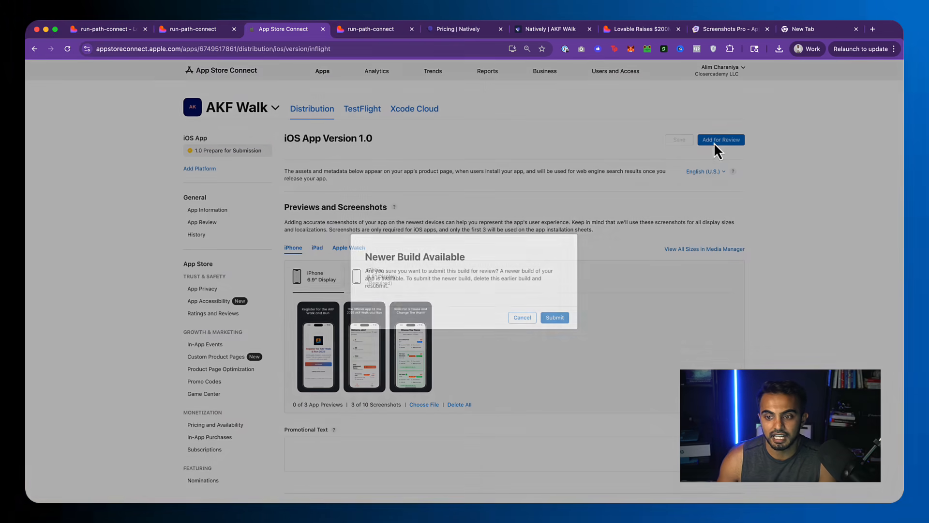
click(552, 314)
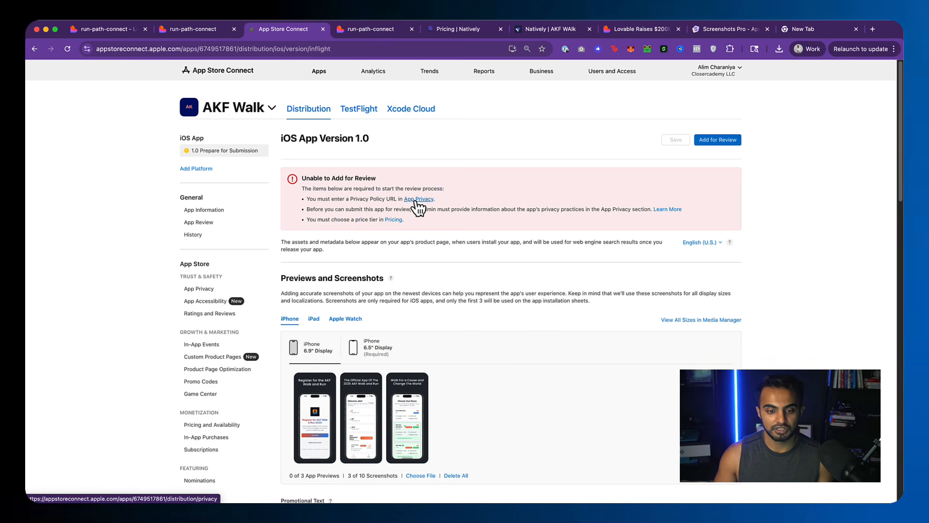
Switch to the run-path-connect project in Lovable and ask it to create another page at /privacy-policy and fill in a sample privacy policy
click(189, 34)
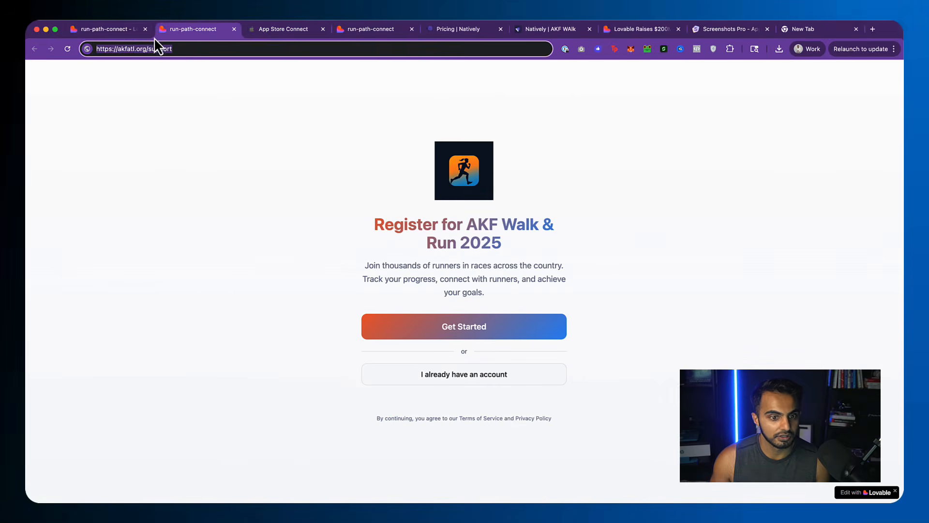
click(108, 34)
click(140, 460)
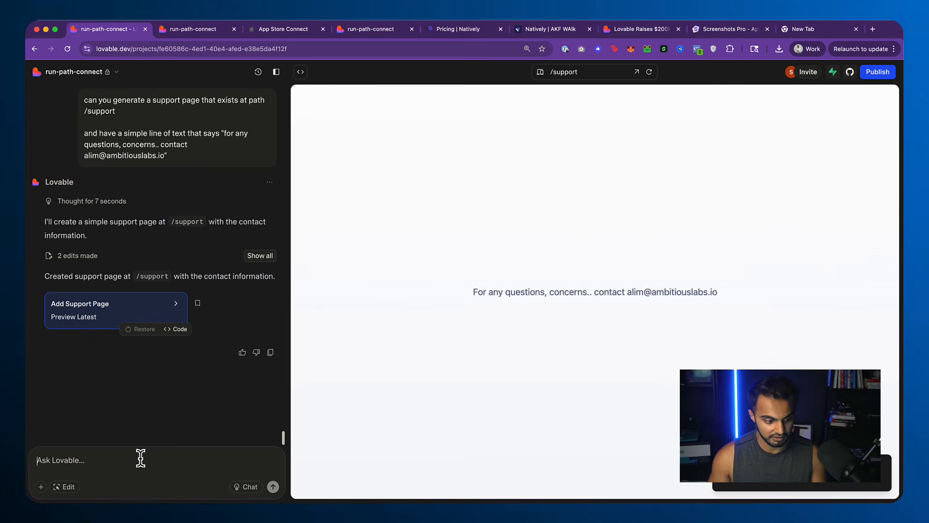
text(create an)
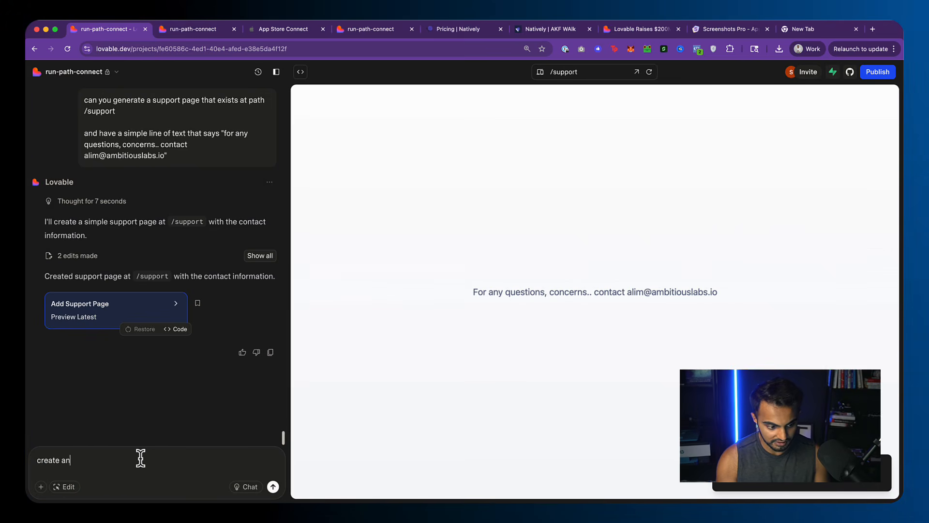
text(other page at /pri)
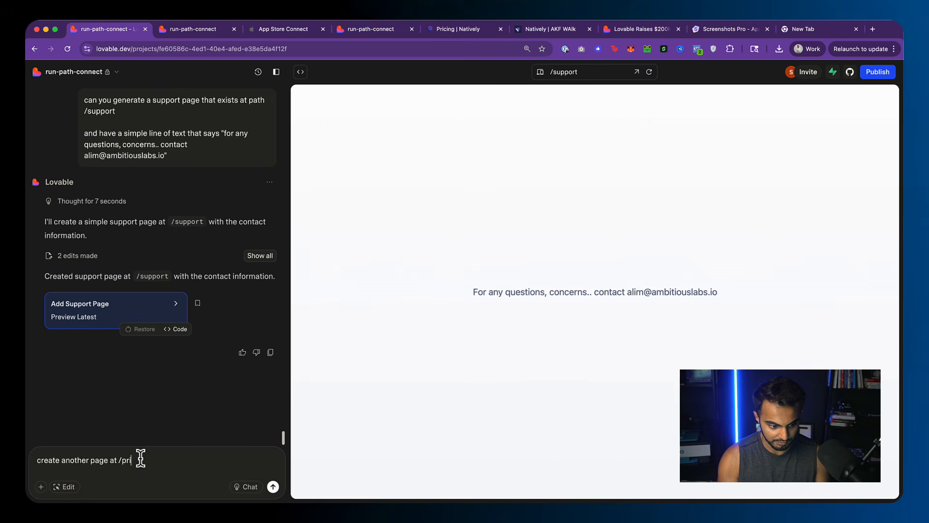
text(vacy-pol)
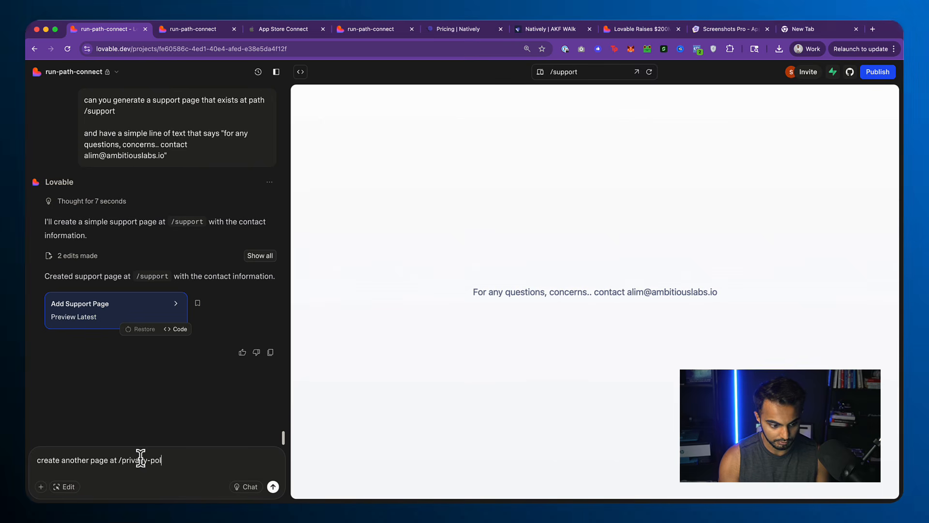
text(icy and fill in a)
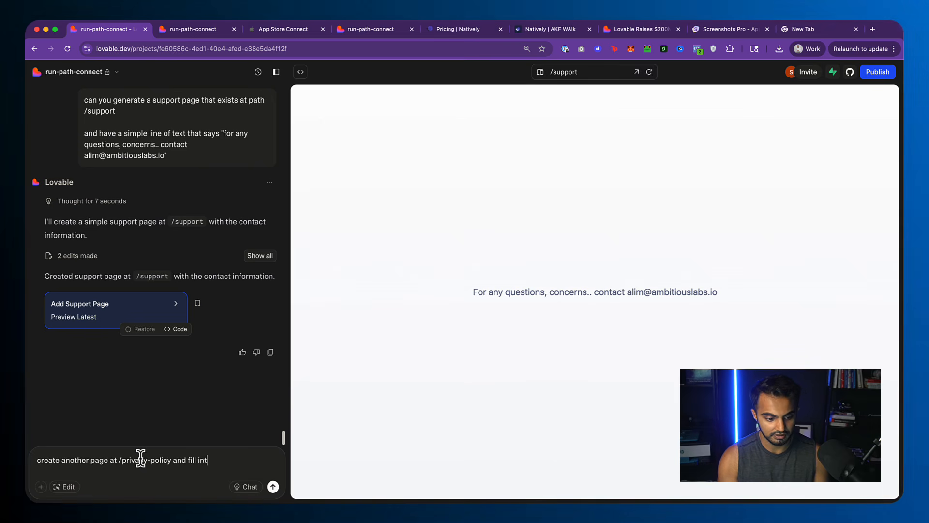
text( sam)
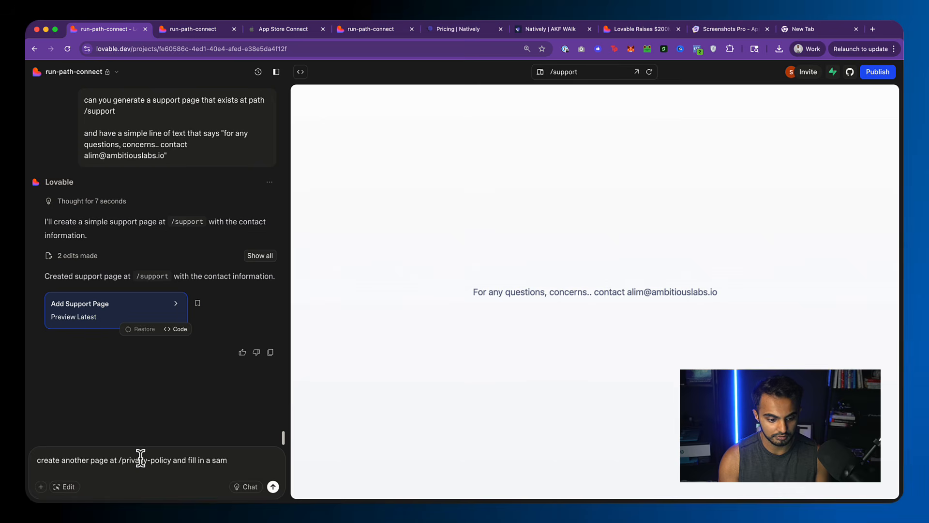
text(ple privacy )
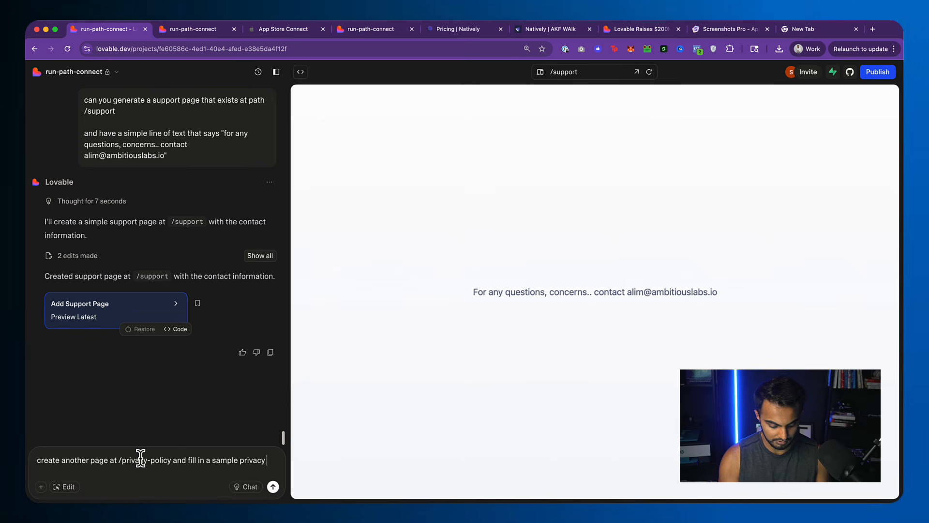
text(polic)
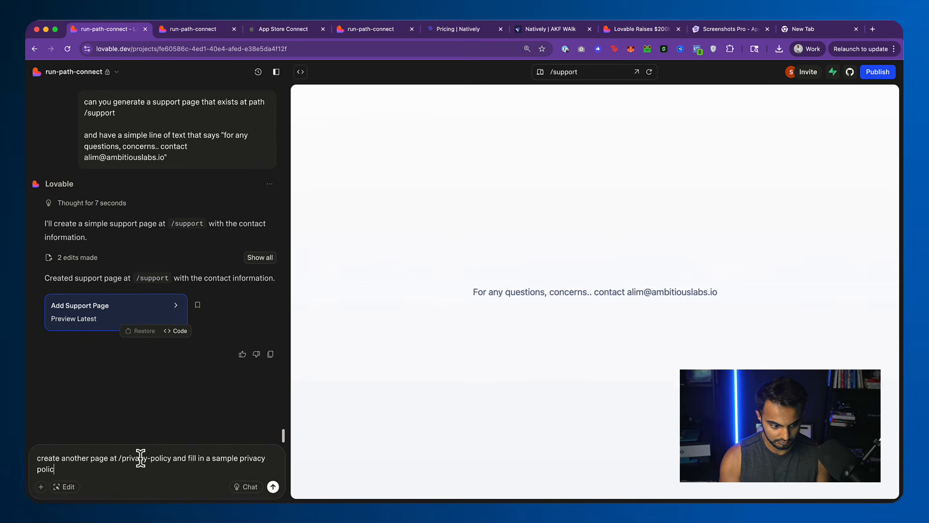
text(y - make the policy vauge)
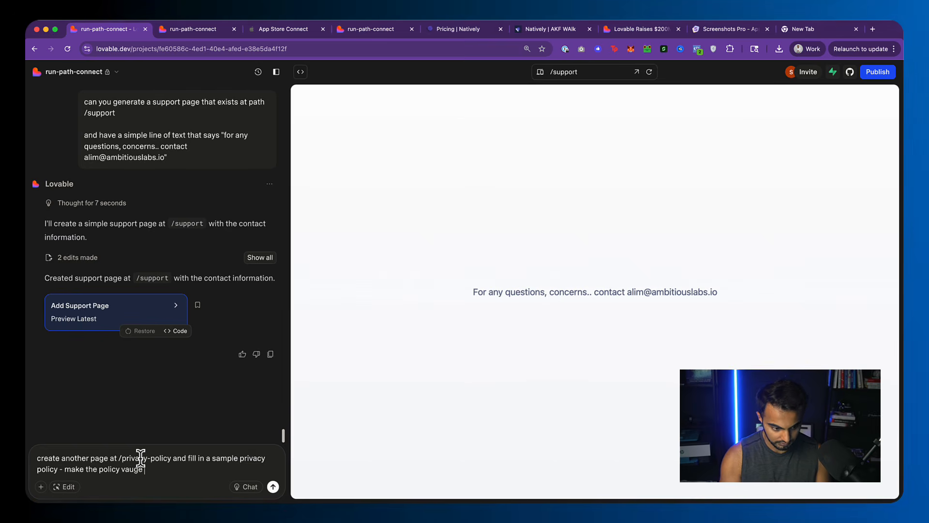
key(BackSpace)
key(BackSpace)
key(BackSpace)
key(BackSpace)
key(BackSpace)
key(BackSpace)
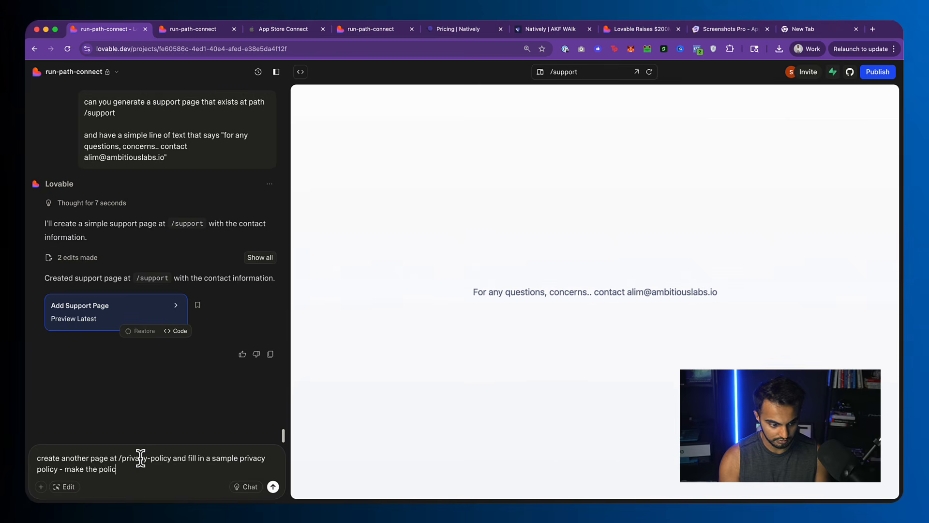
key(alt+BackSpace)
key(alt+BackSpace)
key(alt+BackSpace)
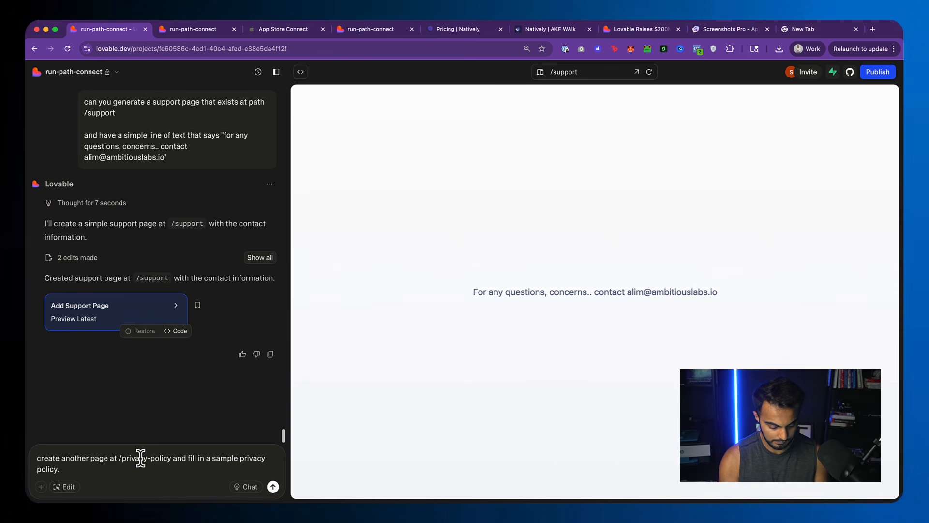
key(Return)
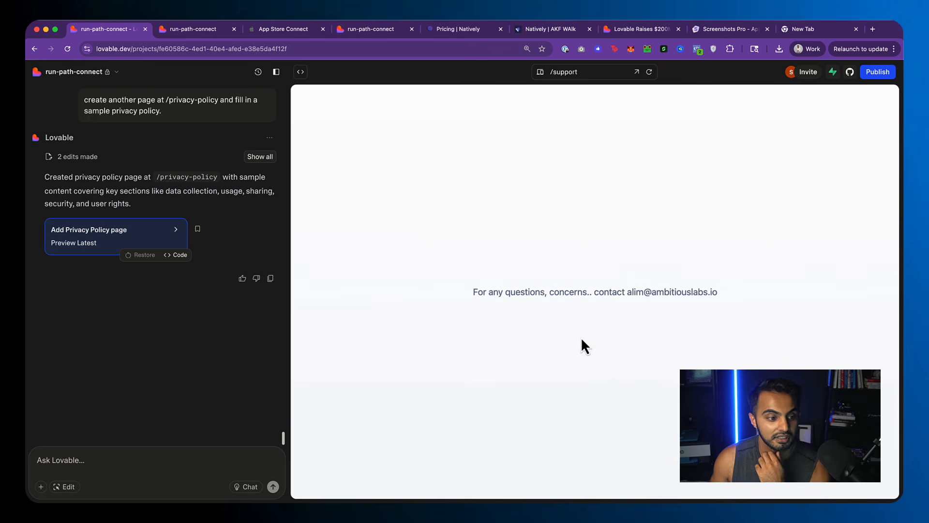
Preview the /privacy-policy page and read through the generated policy
click(582, 72)
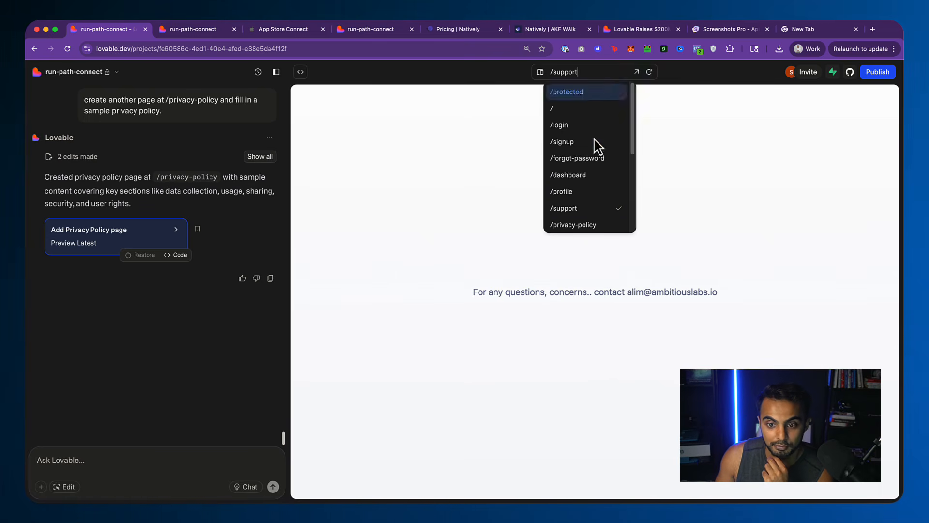
scroll(593, 184, down, 1)
click(592, 193)
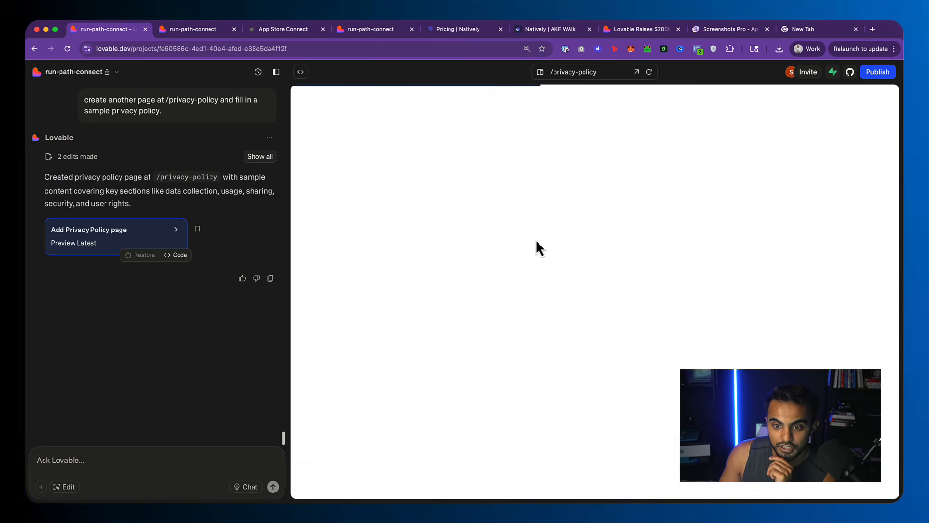
scroll(535, 239, down, 2)
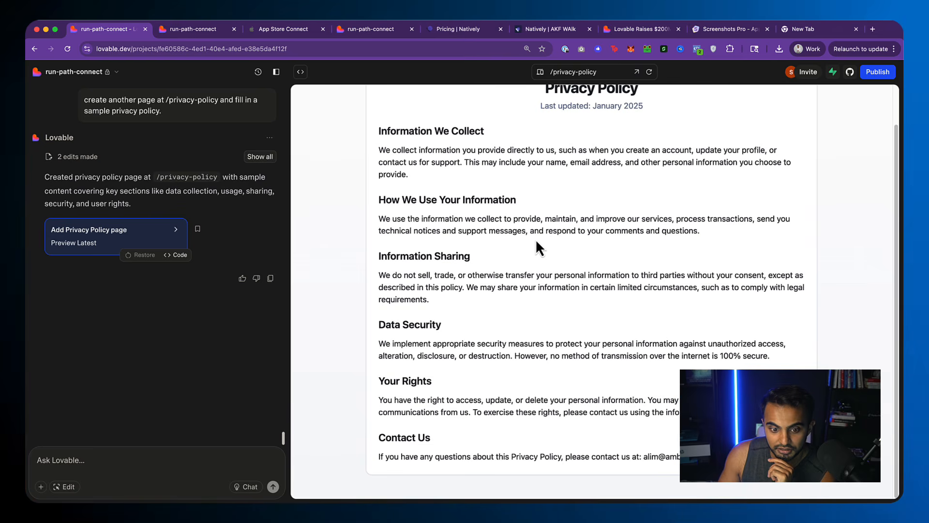
scroll(553, 234, up, 2)
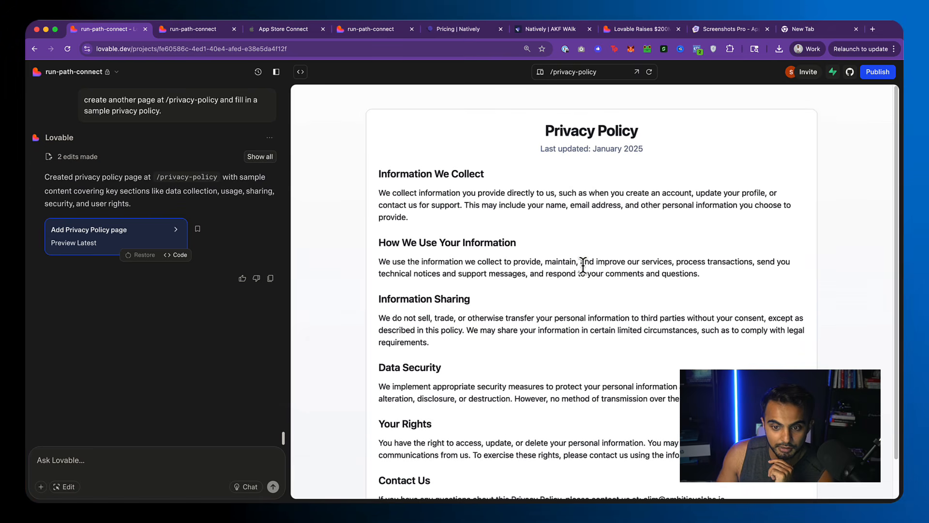
Return to App Store Connect and enter akfwalk.org/privacy-policy as the Privacy Policy URL in App Privacy
click(291, 30)
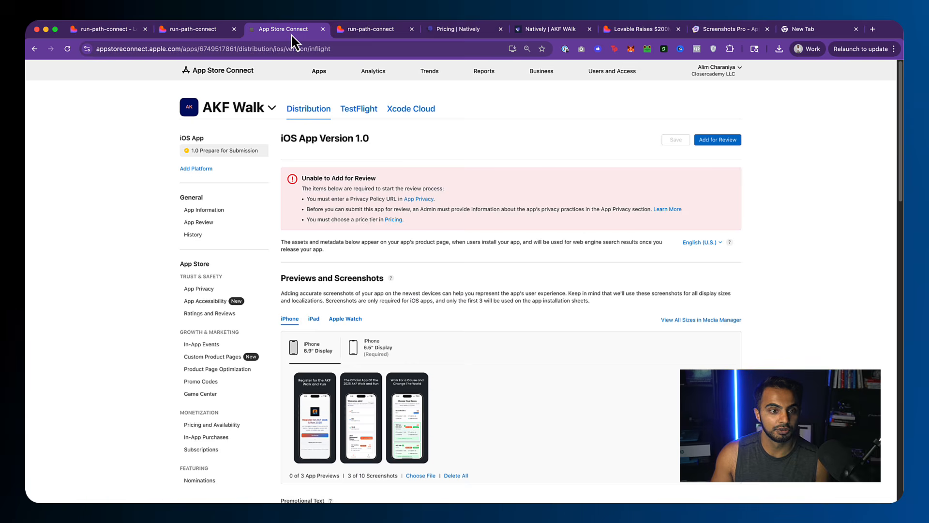
click(418, 199)
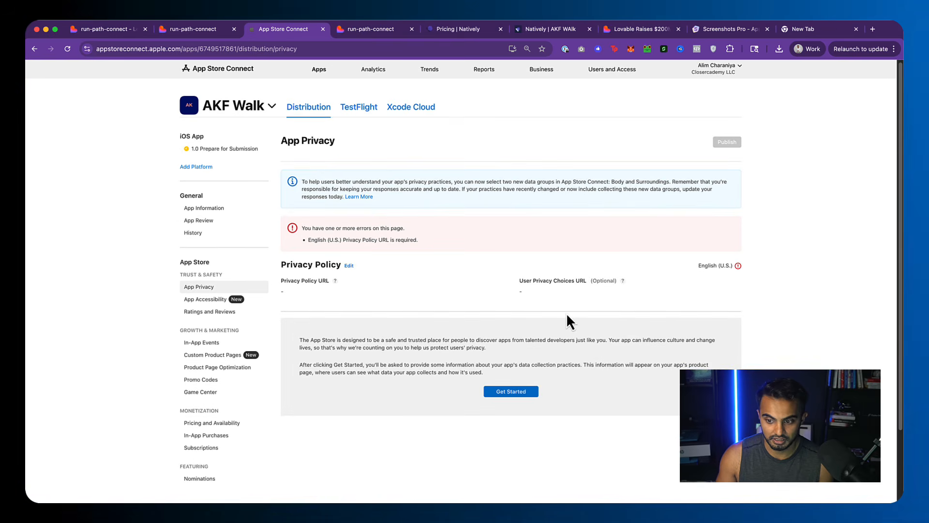
scroll(566, 313, down, 1)
click(348, 251)
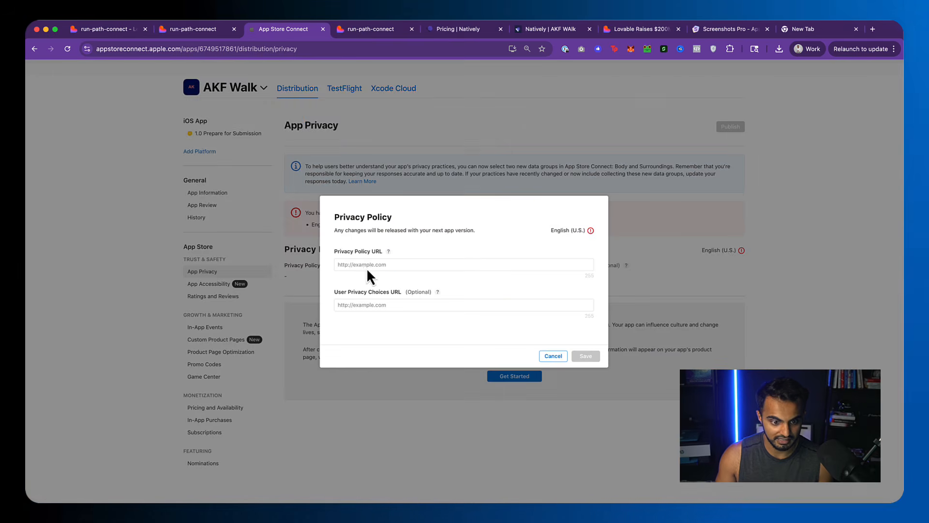
click(366, 266)
text(akfwalk.org/p)
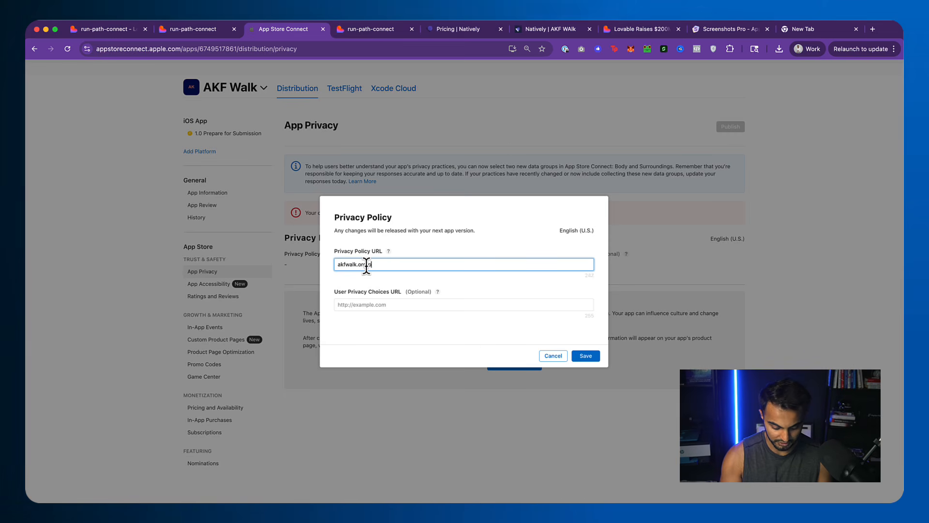
text(rivacy-po)
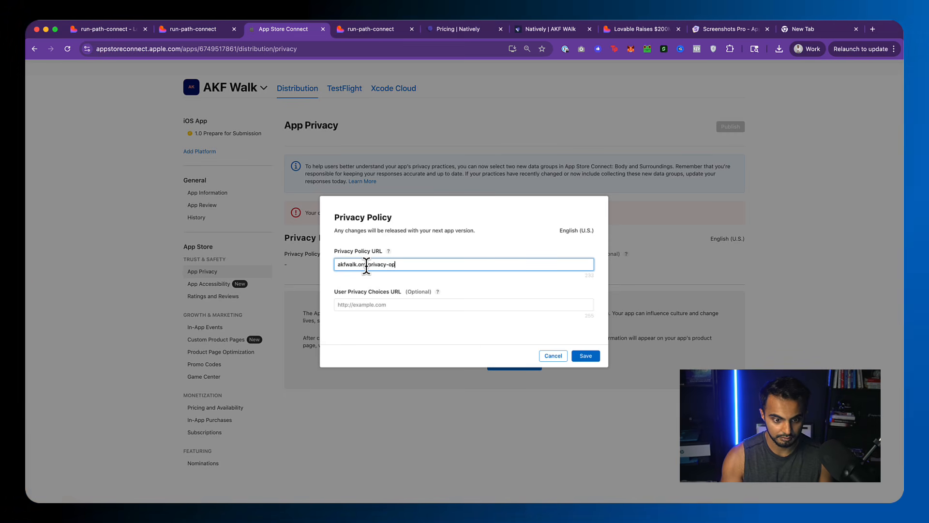
text(licy)
triple_click(370, 266)
click(388, 281)
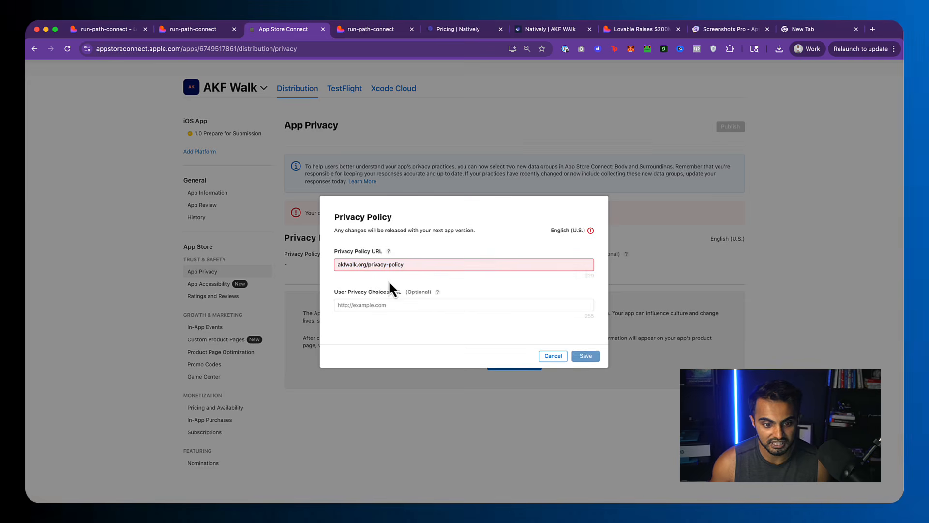
click(498, 265)
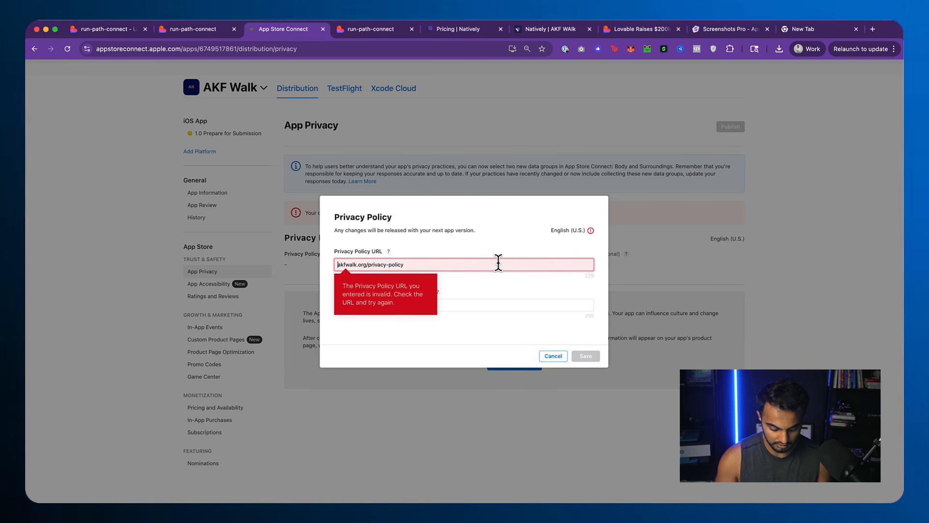
key(super+Left)
text(https://)
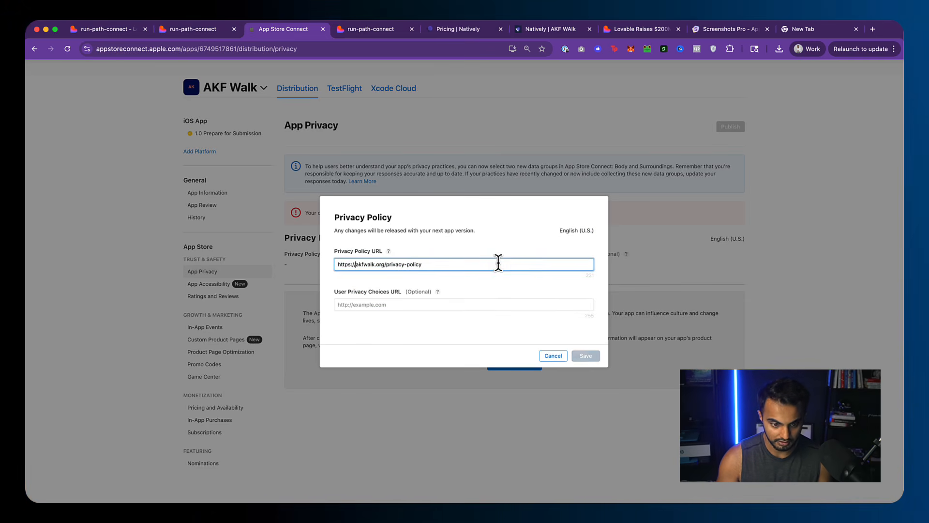
key(super+Right)
click(593, 355)
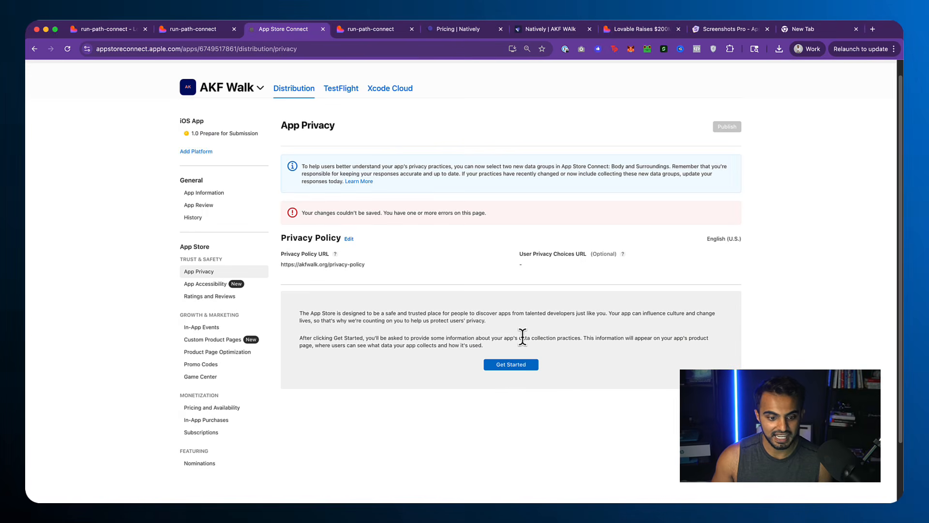
Start the data collection questionnaire and answer Yes, we collect data from this app
click(520, 365)
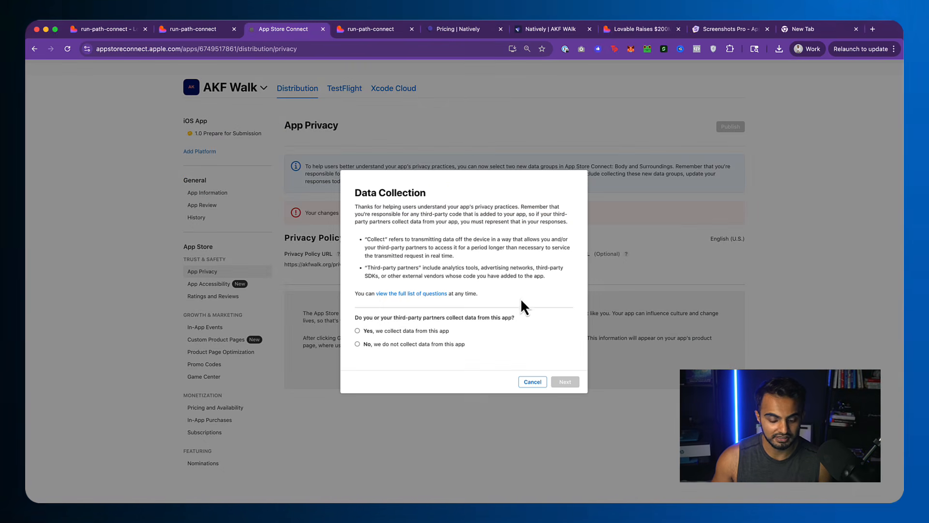
click(532, 383)
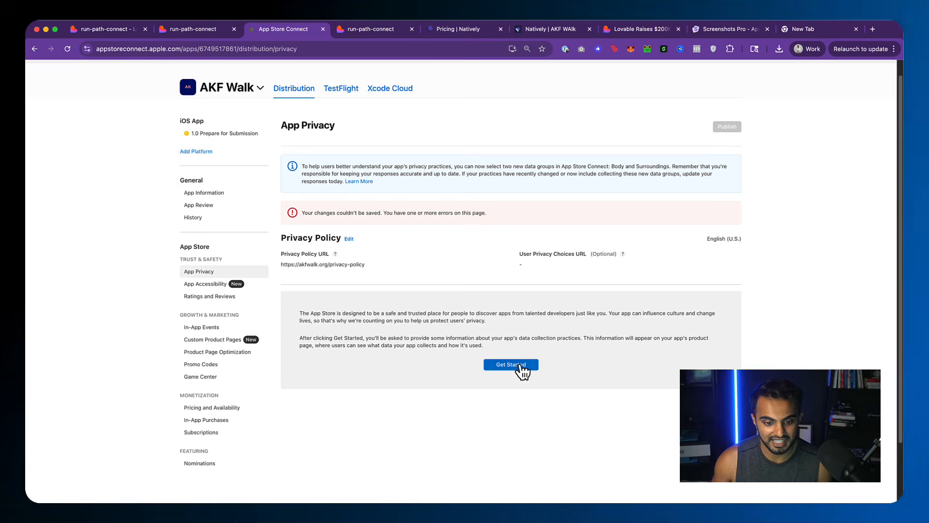
click(522, 366)
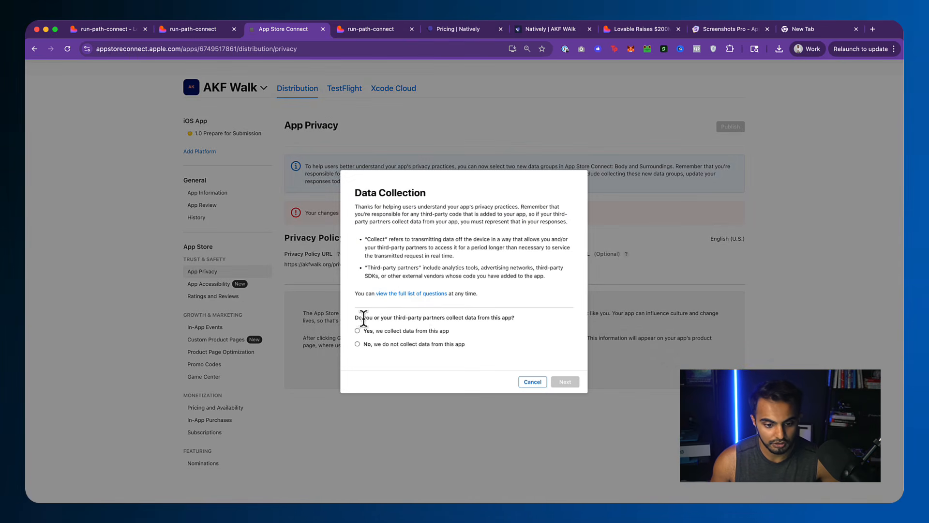
click(402, 330)
click(572, 382)
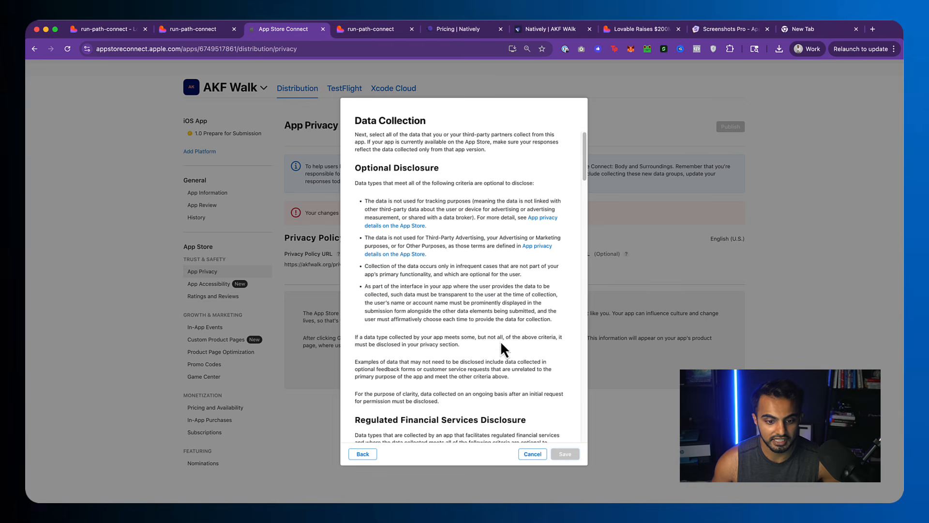
Select Name and Email Address as the contact info data types collected by the app
scroll(500, 340, down, 15)
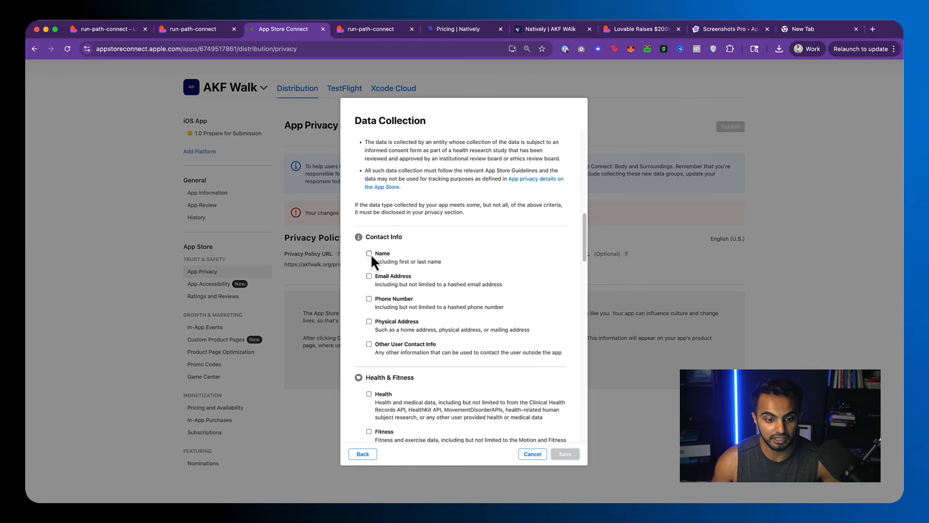
click(369, 253)
click(369, 298)
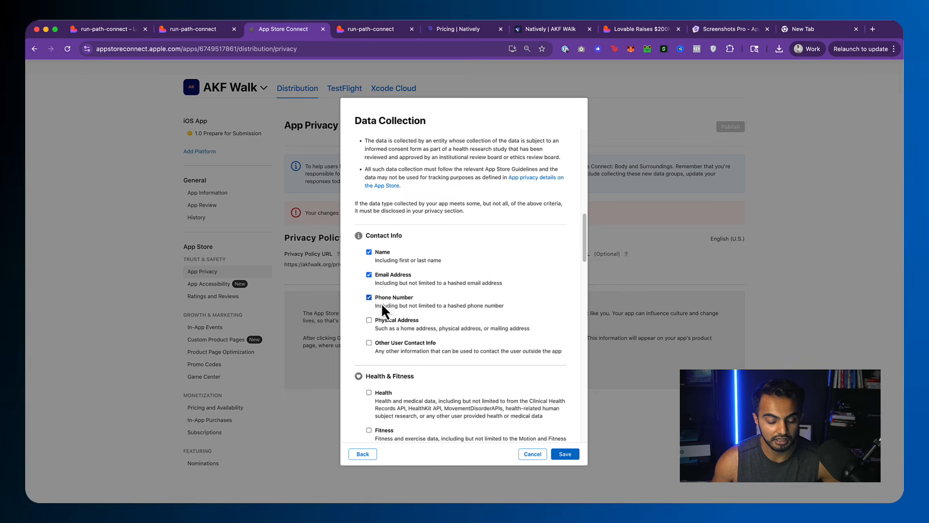
click(369, 299)
Go through the health, financial, location and user content categories and select User ID under Identifiers
scroll(406, 303, down, 4)
scroll(406, 304, down, 4)
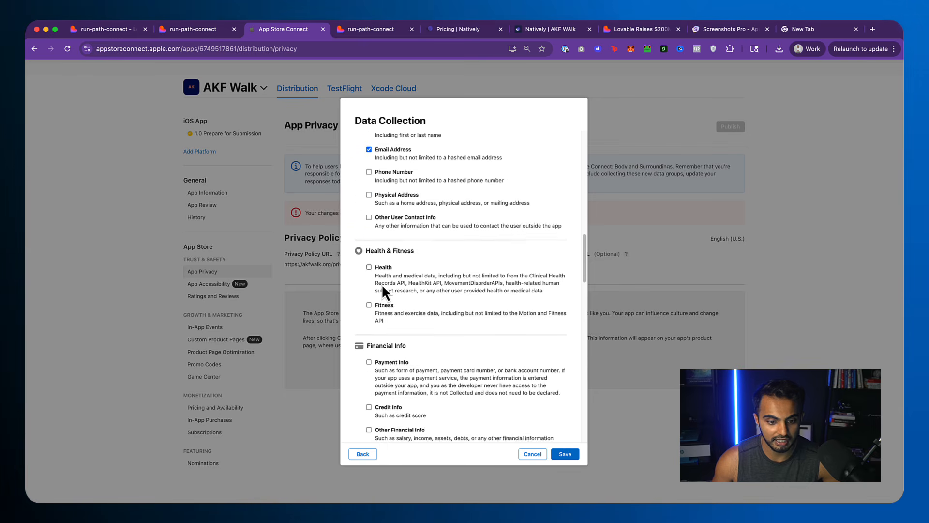
scroll(416, 295, down, 1)
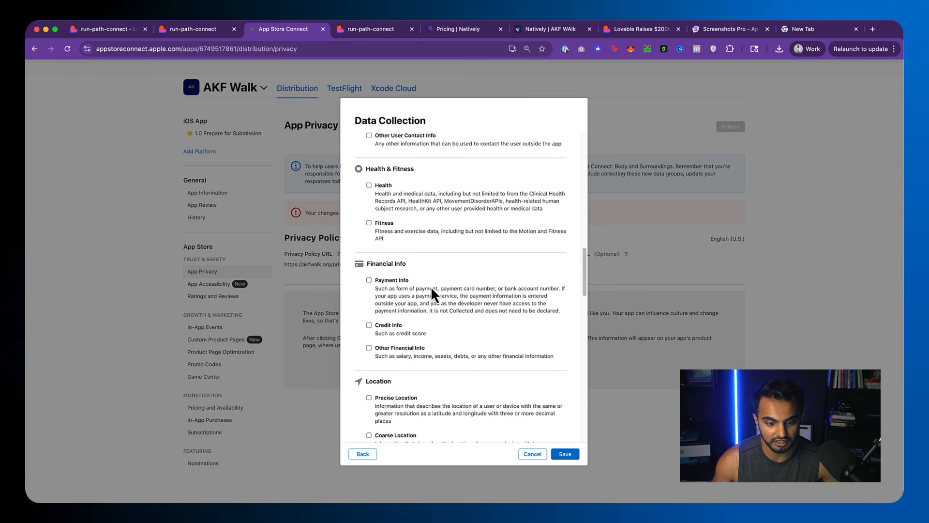
scroll(469, 265, down, 3)
scroll(469, 266, down, 1)
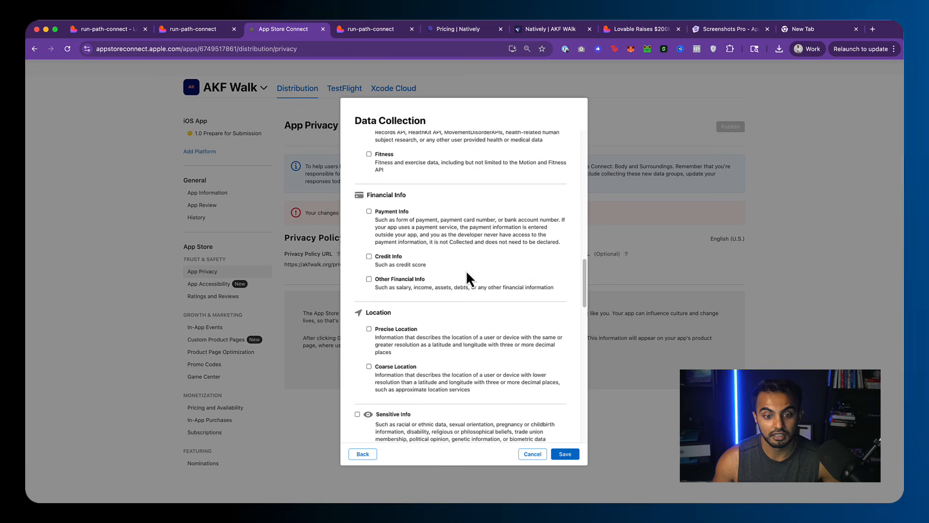
scroll(436, 255, down, 2)
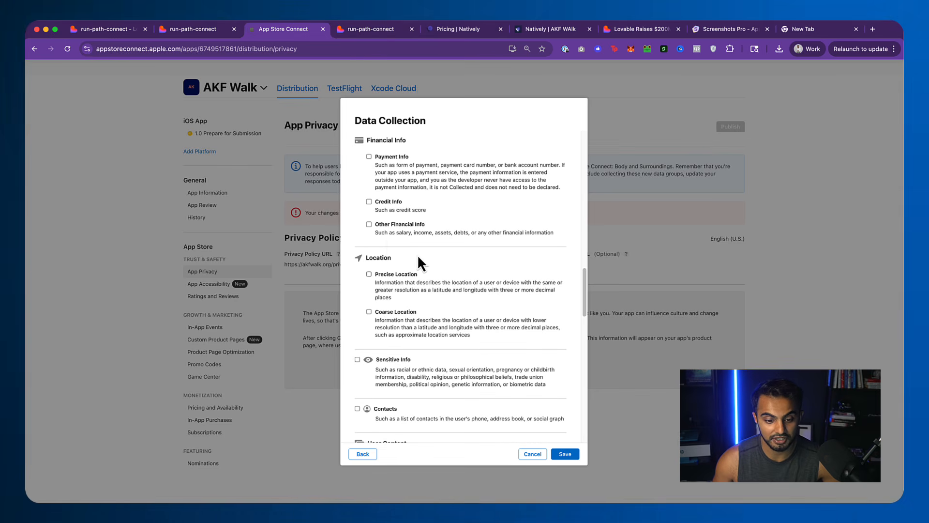
scroll(415, 293, down, 4)
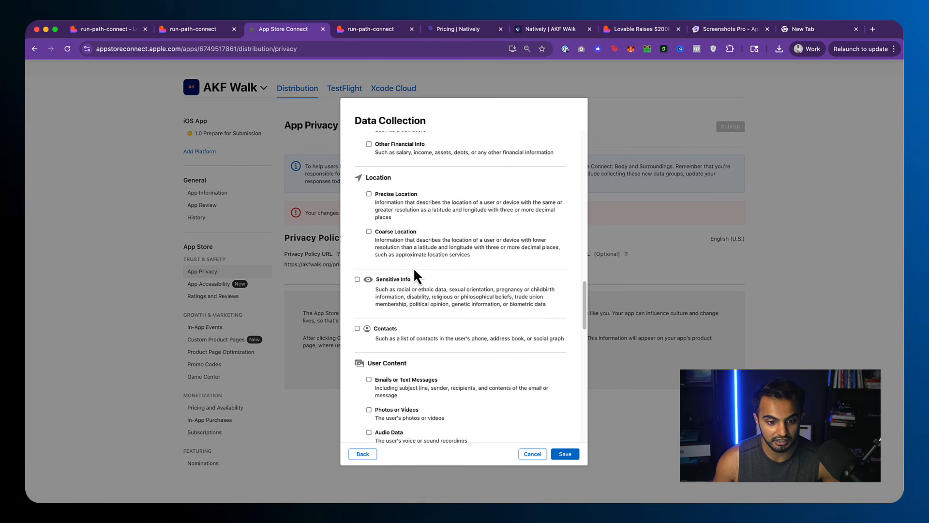
scroll(419, 310, down, 1)
scroll(454, 297, down, 10)
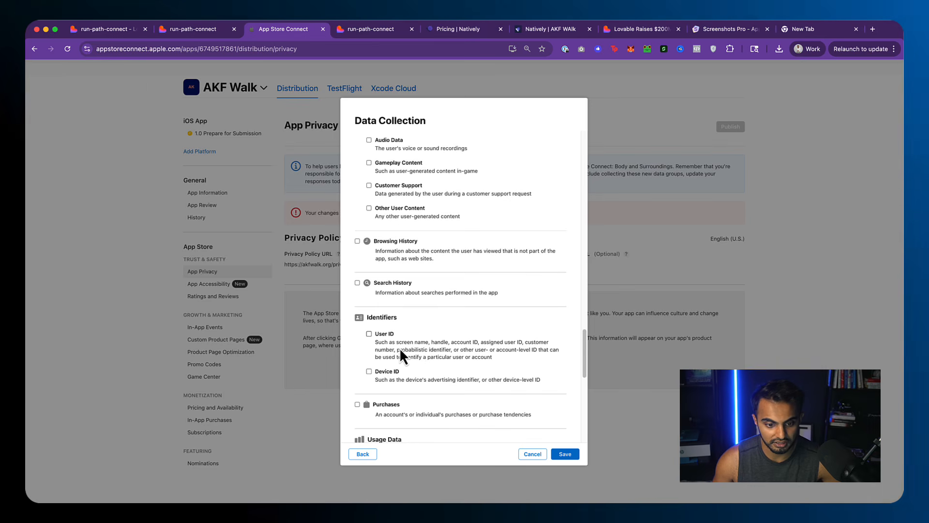
click(368, 322)
Check the remaining data categories, save the collected data types and acknowledge the additional setup notice
scroll(380, 348, down, 2)
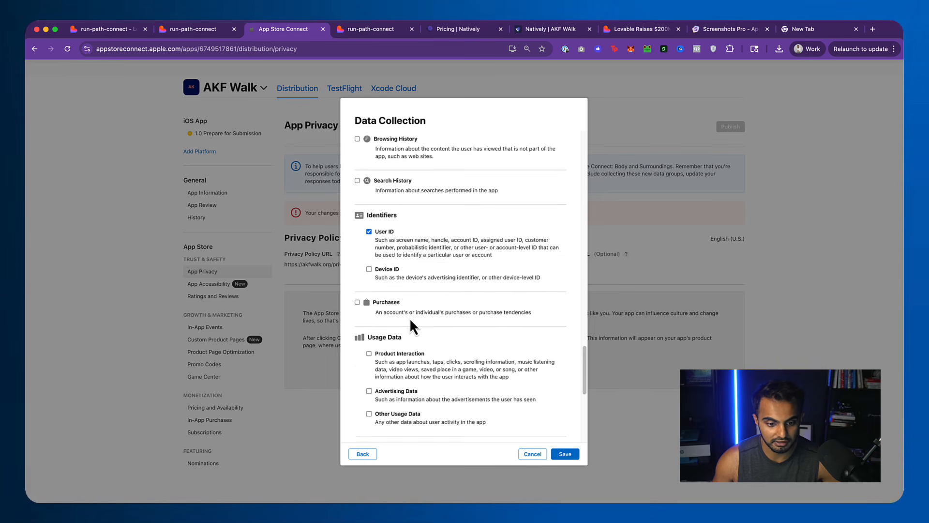
scroll(436, 334, down, 9)
scroll(452, 346, down, 2)
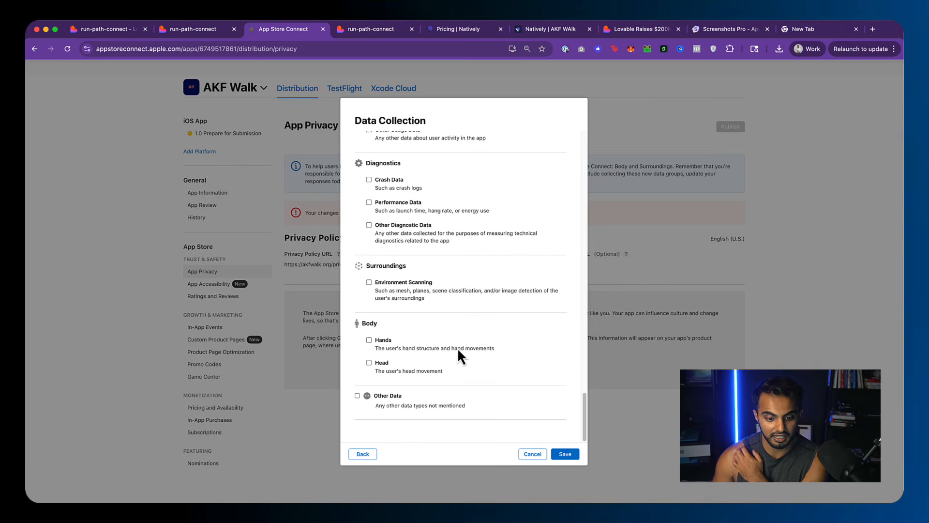
click(564, 453)
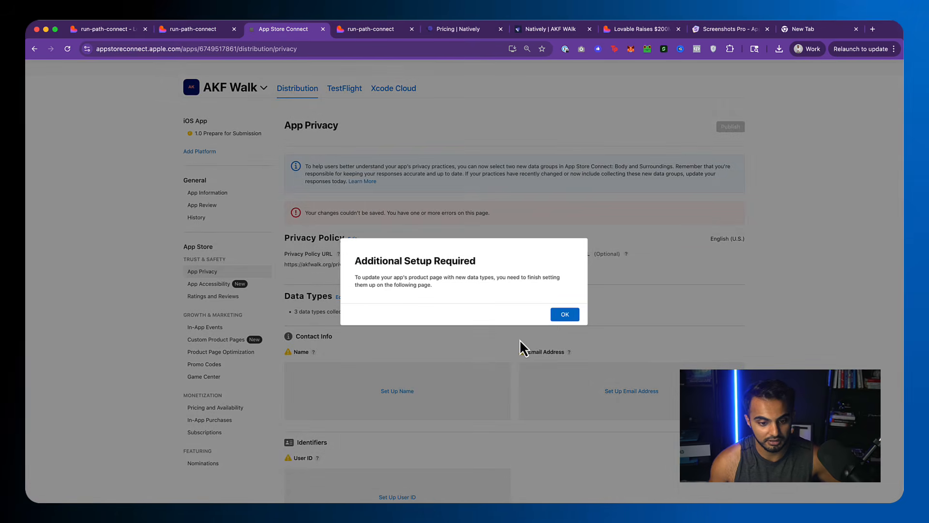
click(561, 316)
Set up the Name data type with App Functionality and Product Personalization as its purposes
scroll(435, 361, down, 3)
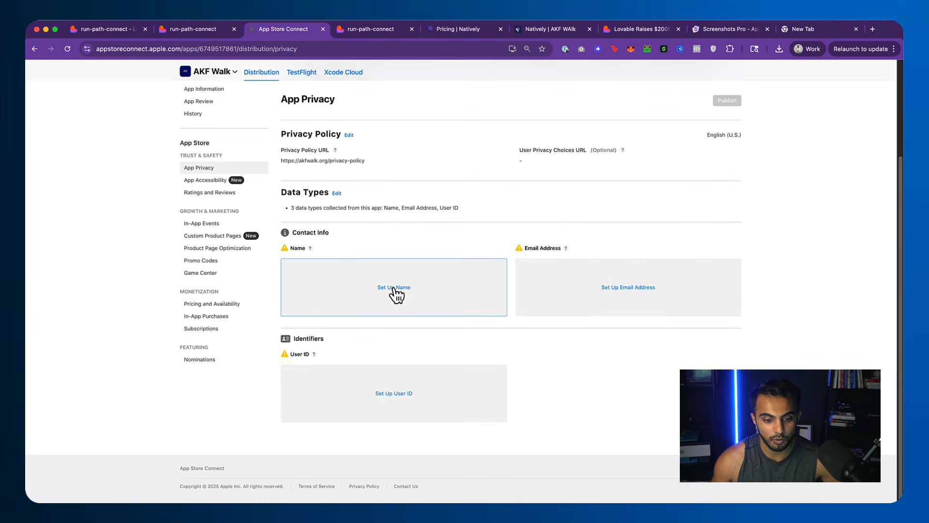
click(394, 294)
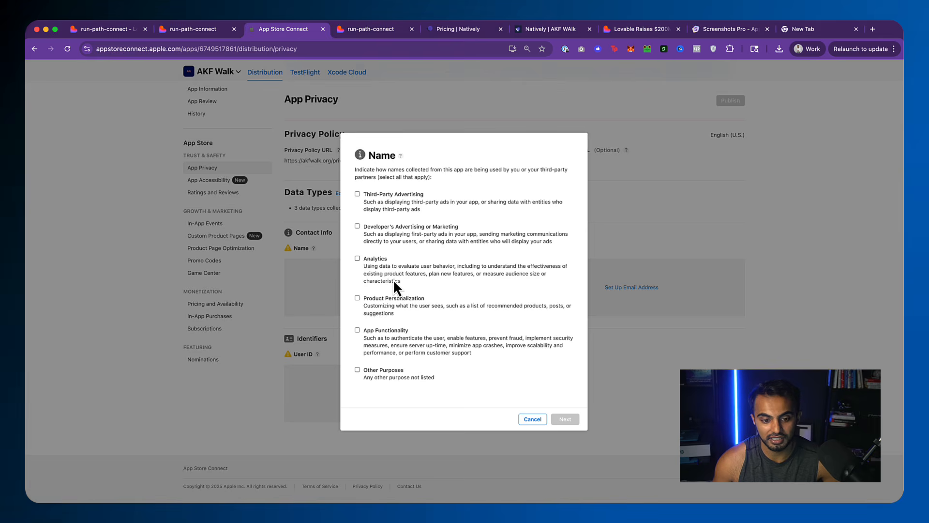
click(378, 345)
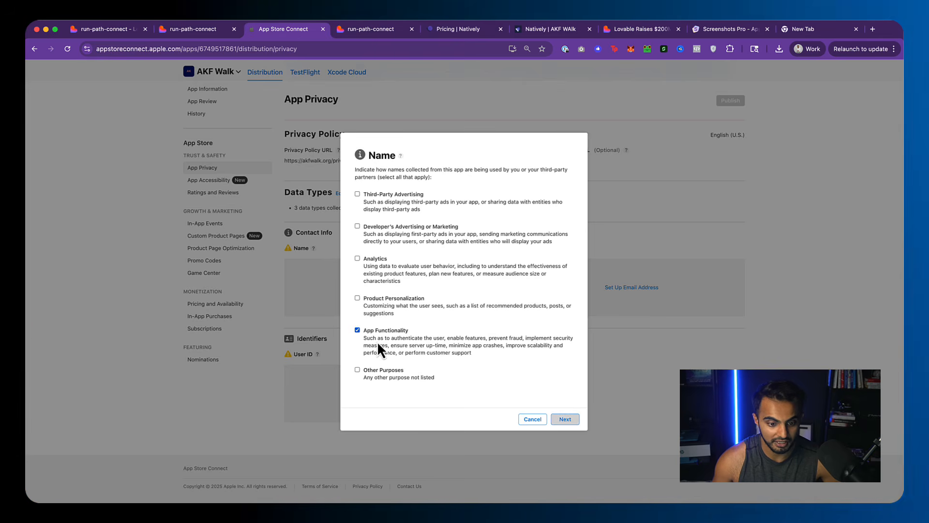
click(380, 315)
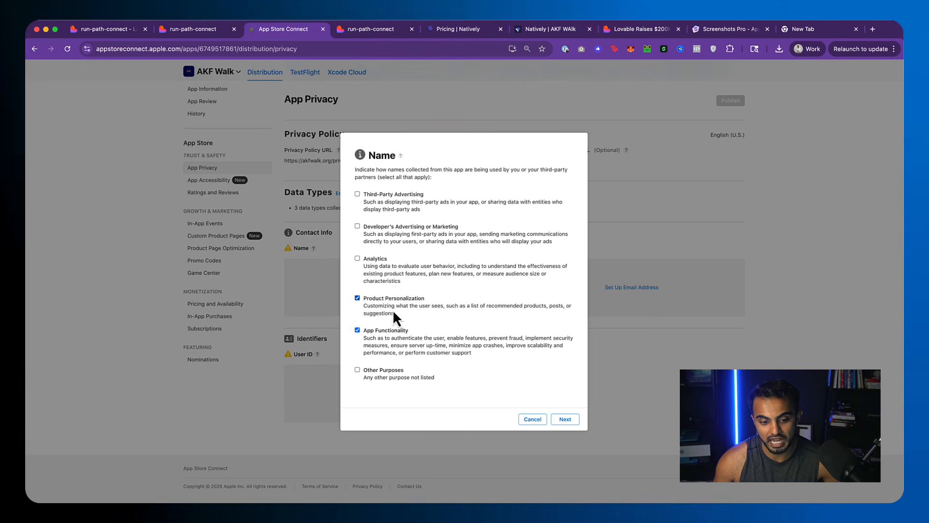
click(557, 420)
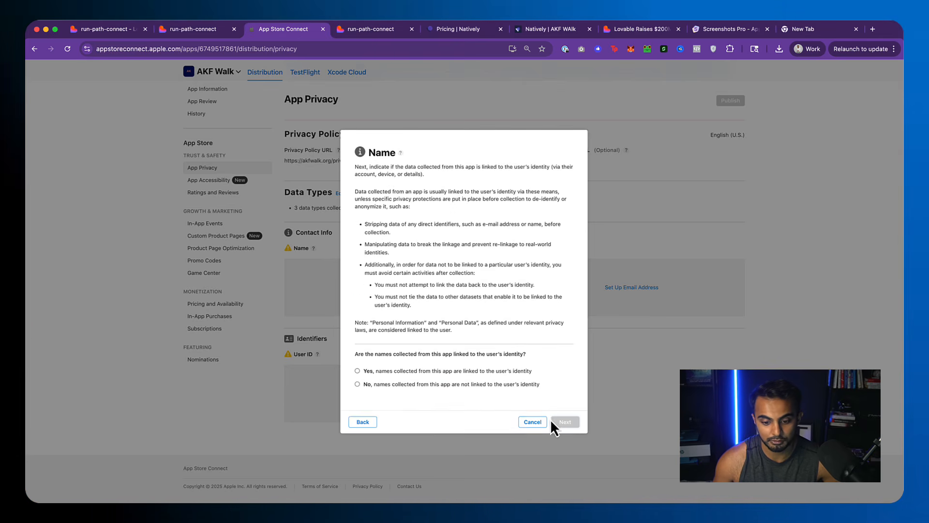
Declare names as linked to the user's identity and not used for tracking, and save the Name setup
click(462, 373)
click(557, 421)
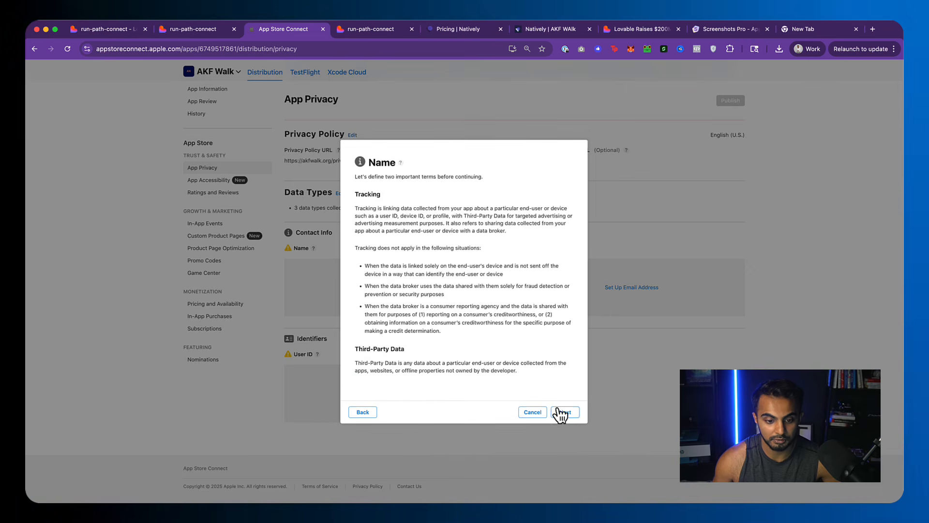
click(561, 414)
click(564, 389)
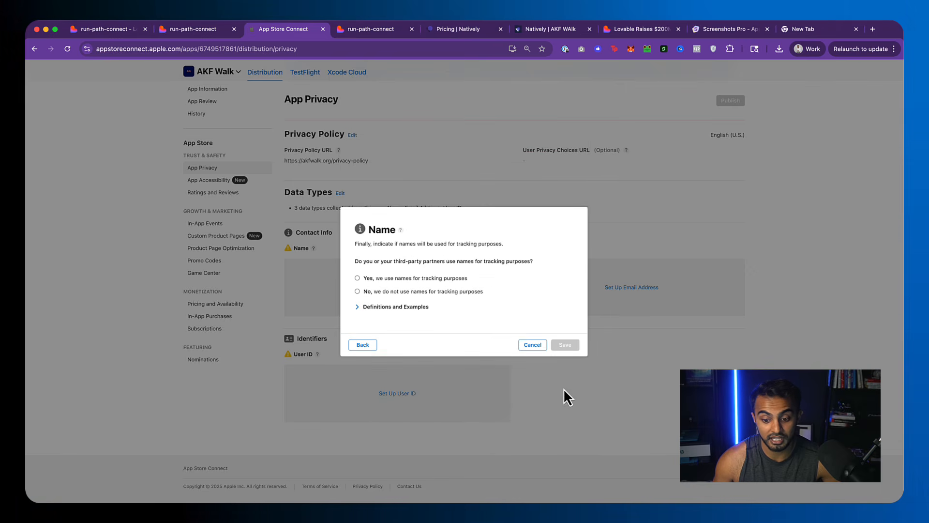
click(385, 291)
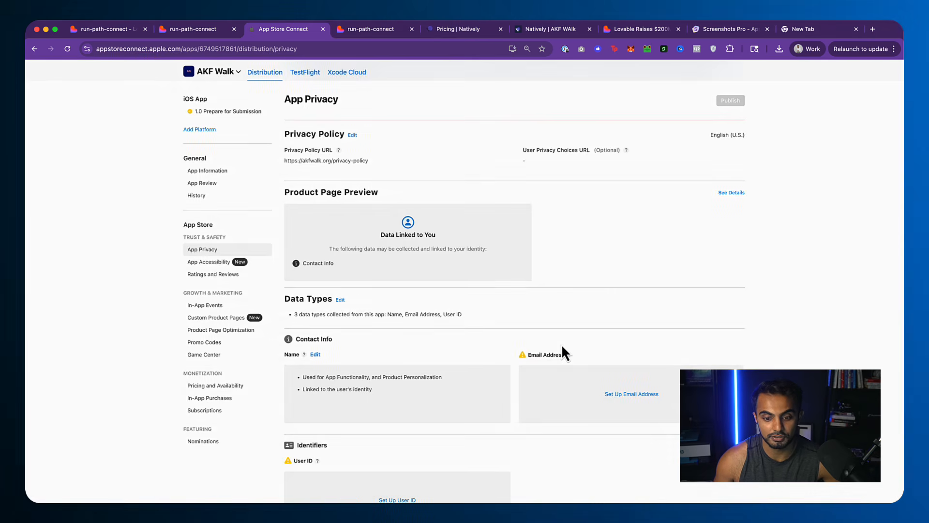
Set up the Email Address data type with App Functionality and Product Personalization as its purposes
scroll(484, 341, down, 3)
click(561, 289)
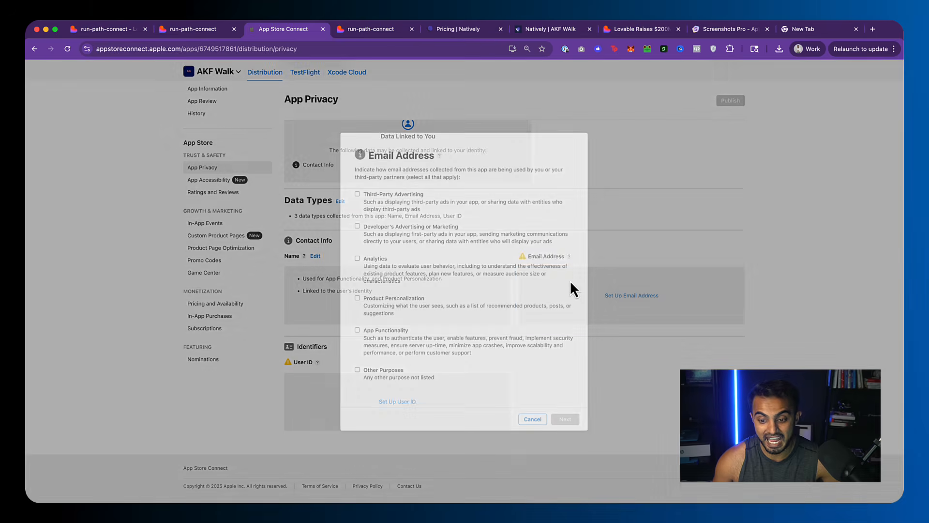
click(387, 331)
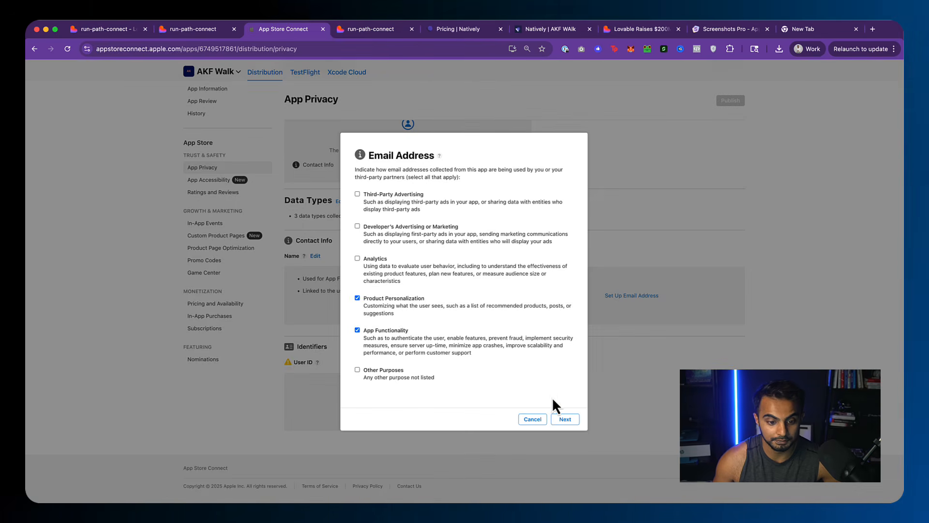
click(565, 419)
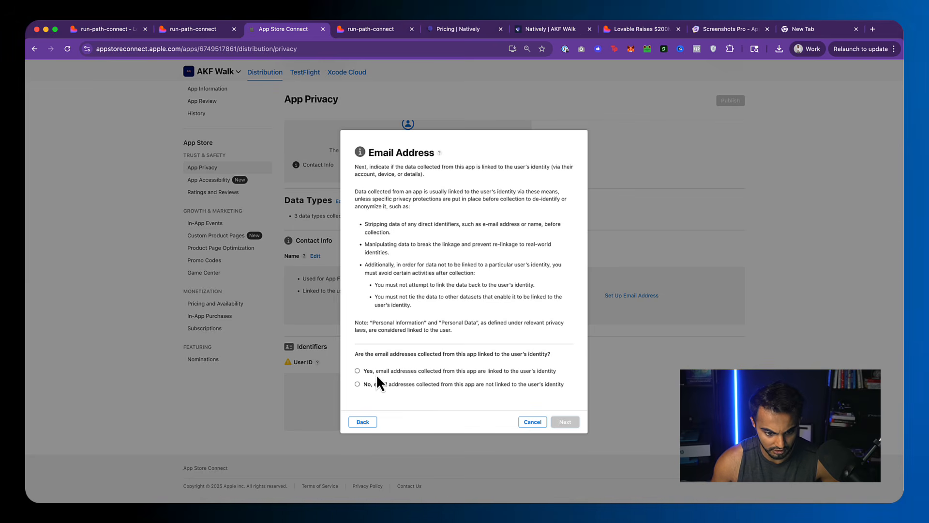
Declare email addresses as linked to the user's identity and not used for tracking, and save the setup
click(399, 372)
click(564, 422)
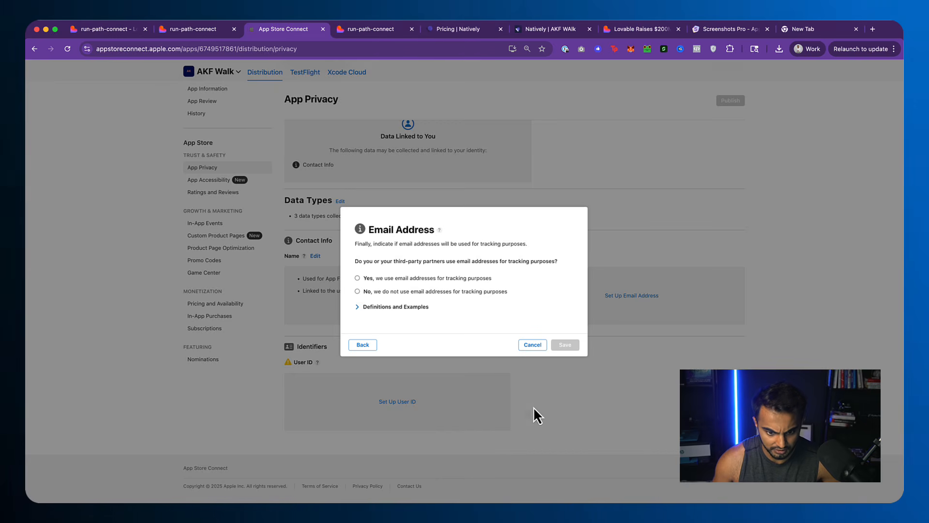
click(393, 291)
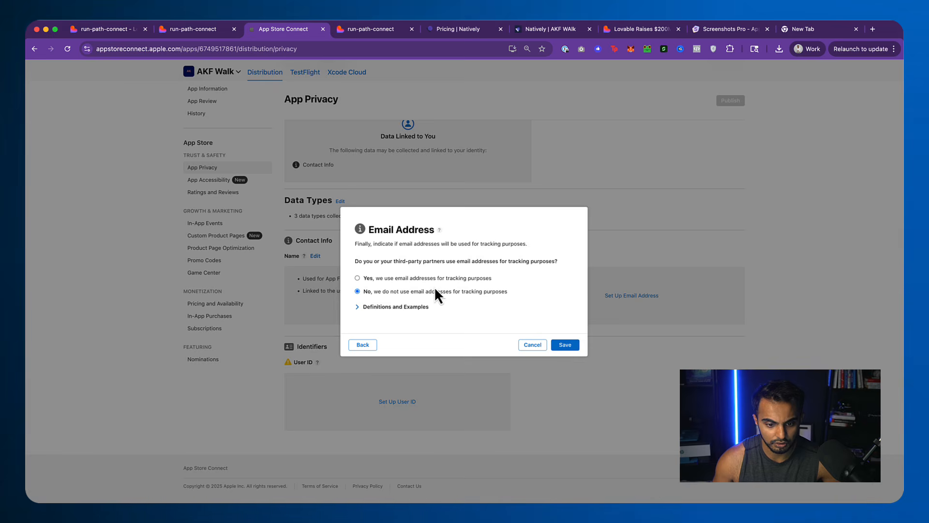
click(559, 344)
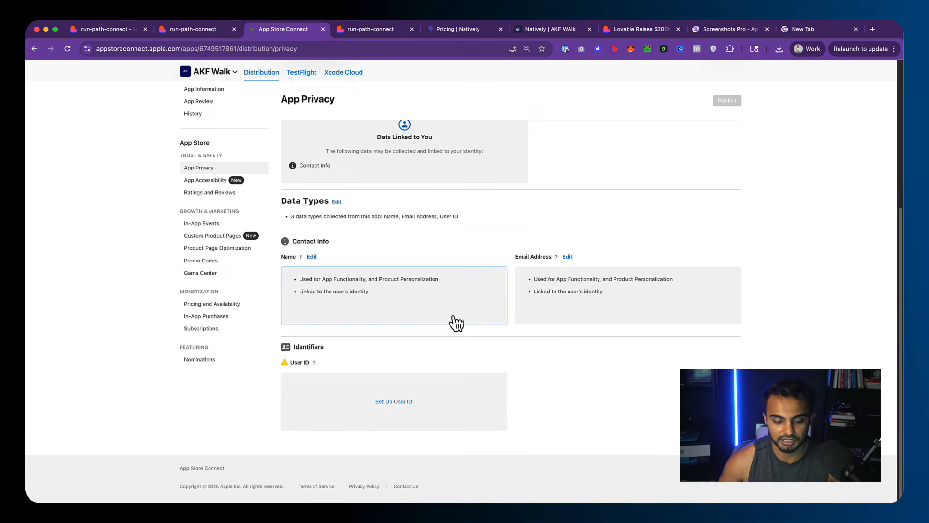
Set up the User ID data type with App Functionality and Product Personalization as its purposes
click(394, 403)
click(394, 330)
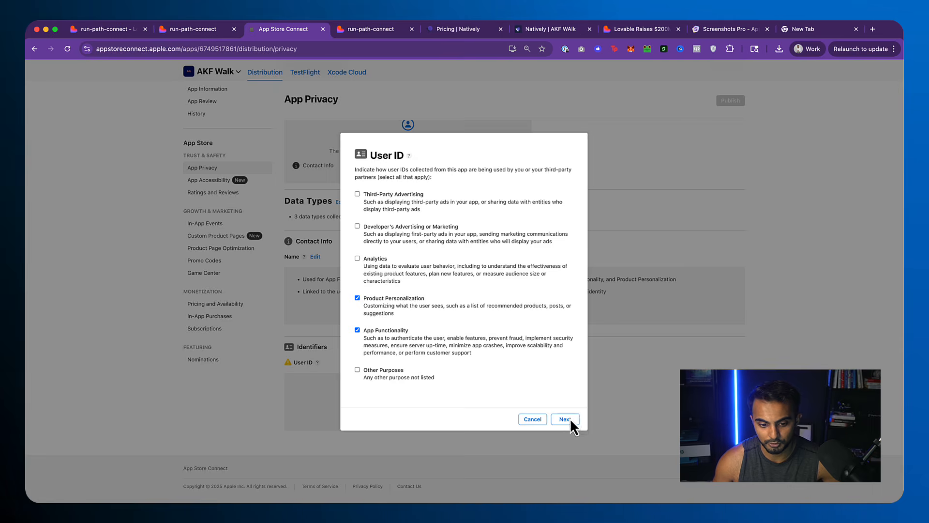
click(565, 419)
Declare user IDs as linked to the user's identity and not used for tracking, and save the setup
click(455, 385)
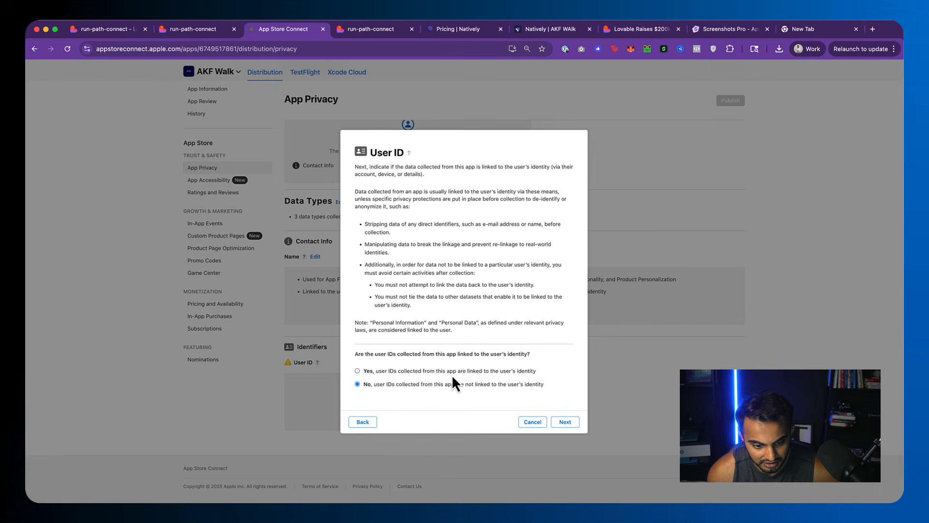
click(576, 419)
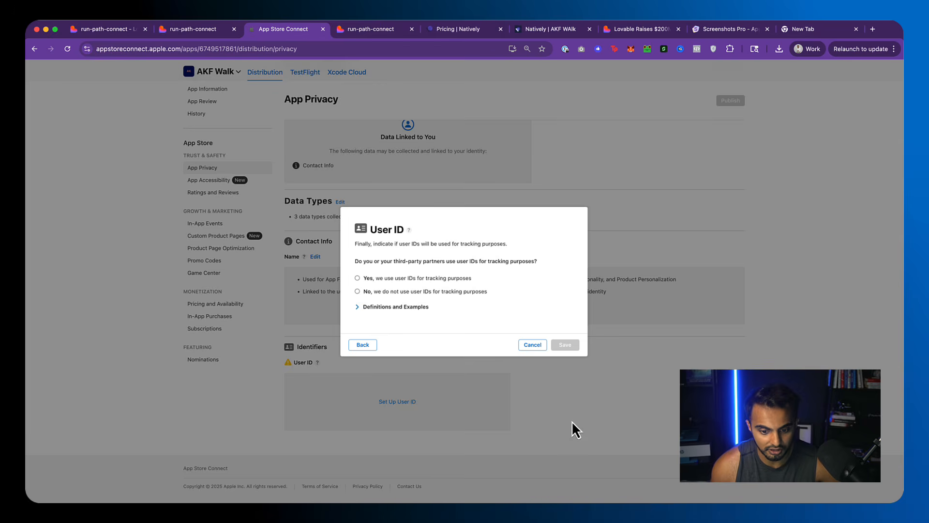
click(408, 289)
click(570, 346)
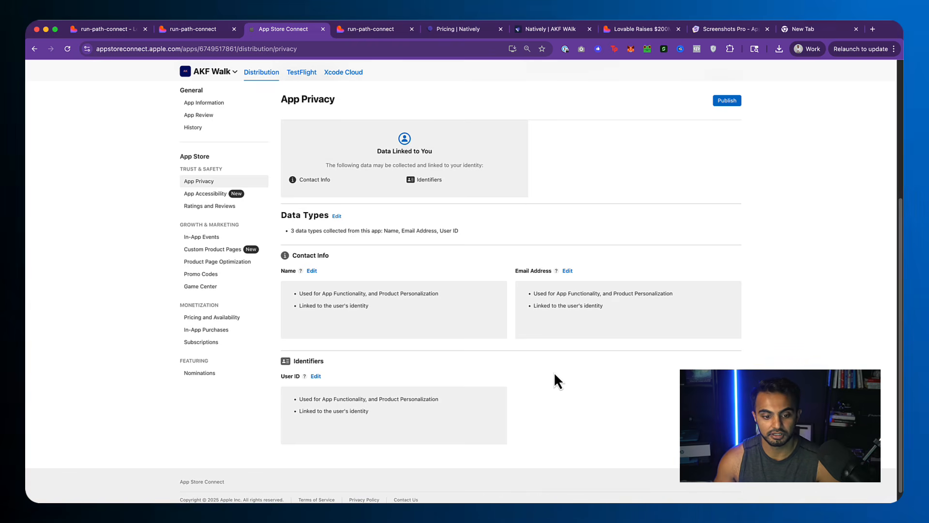
Publish the completed App Privacy responses for AKF Walk
scroll(547, 379, up, 1)
scroll(547, 377, up, 5)
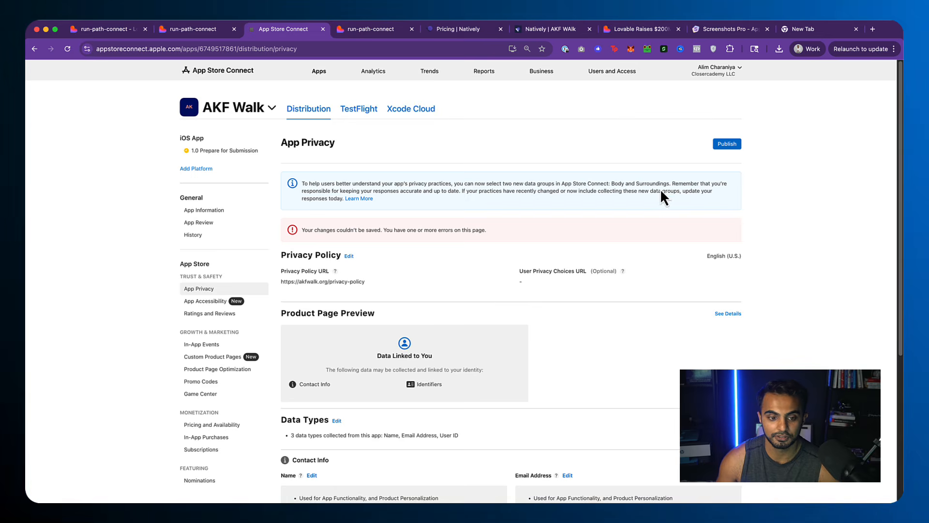
click(725, 144)
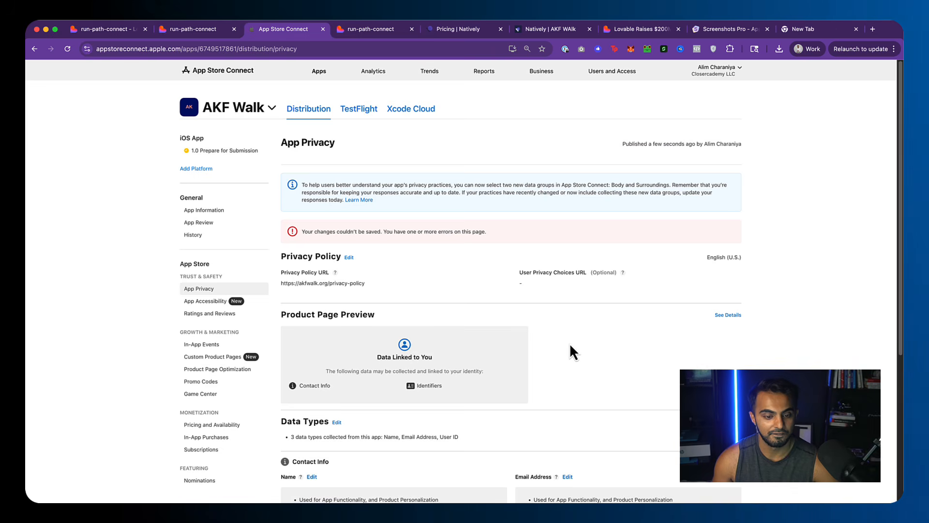
Try to add iOS App Version 1.0 for review, submitting the currently selected build instead of the newer one
click(232, 153)
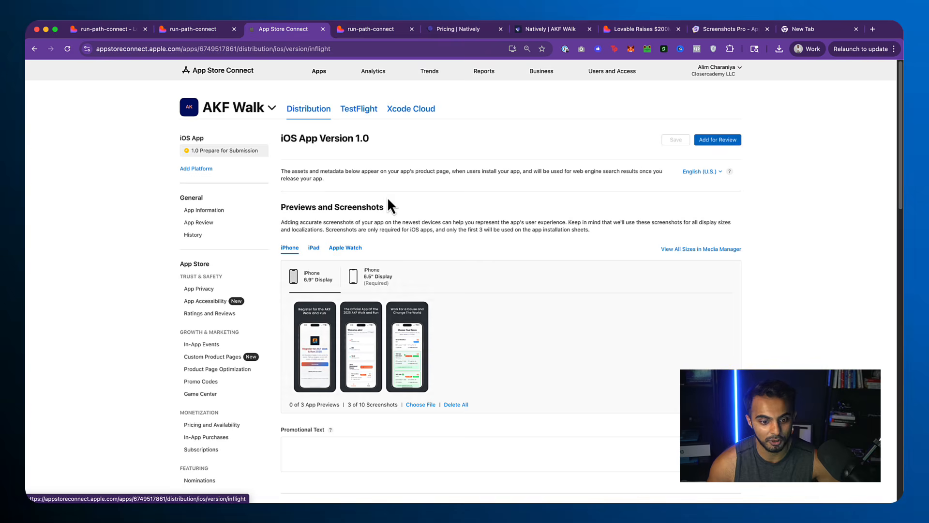
click(721, 139)
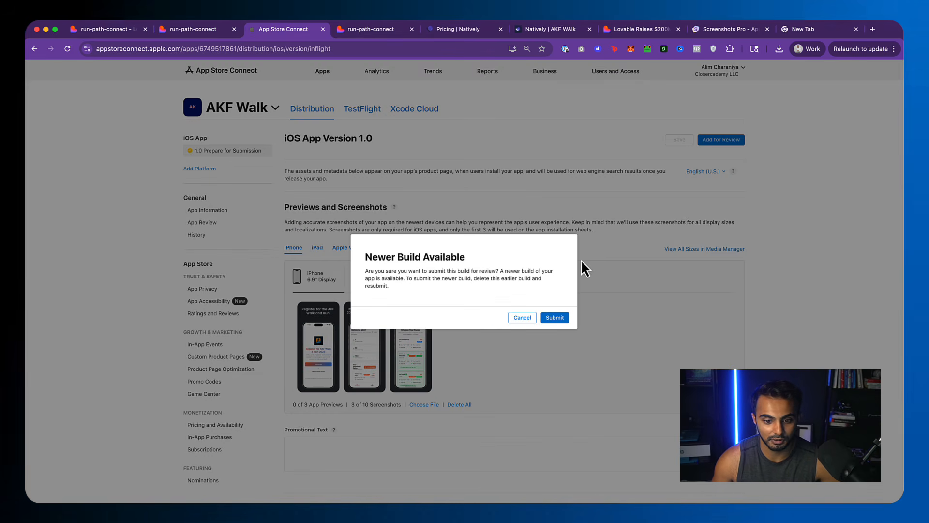
click(553, 320)
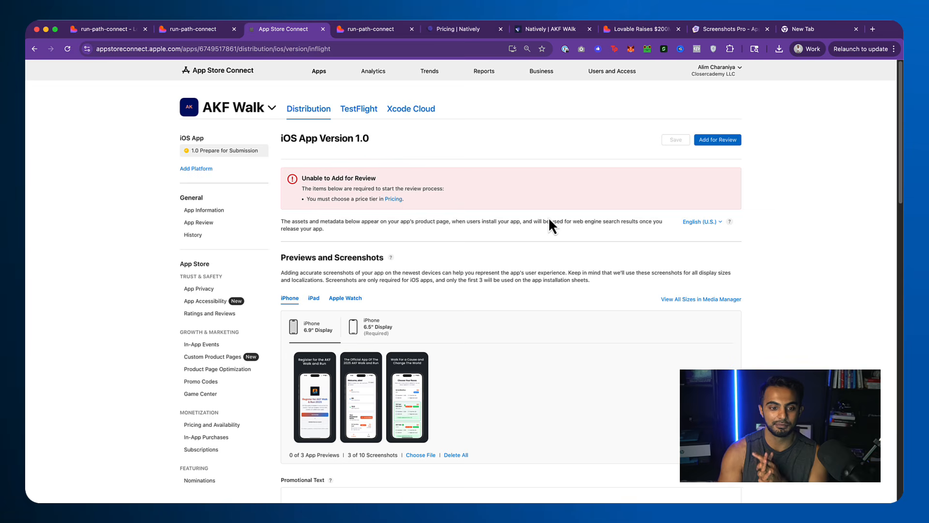
Set AKF Walk's base price to $0.00 for United States (USD) and accept the comparable prices for all other countries
click(390, 199)
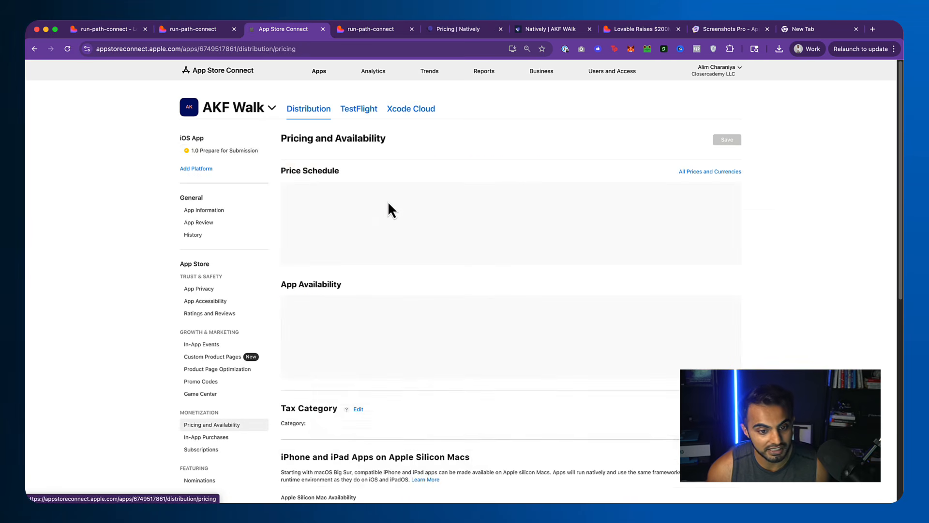
click(524, 234)
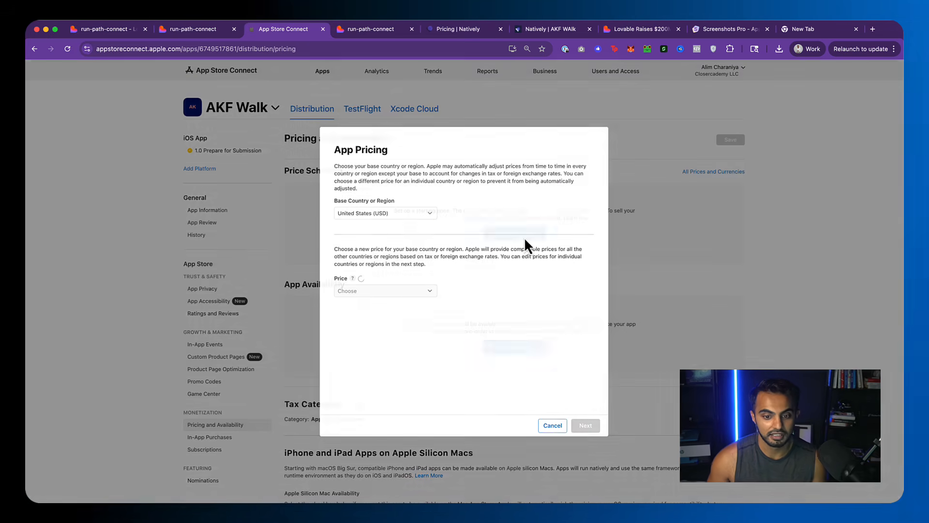
click(409, 290)
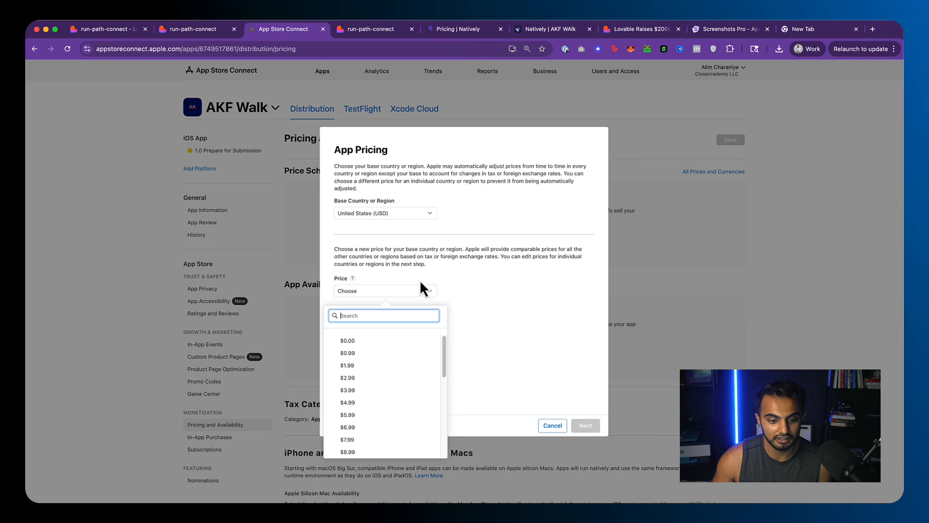
click(367, 339)
click(580, 425)
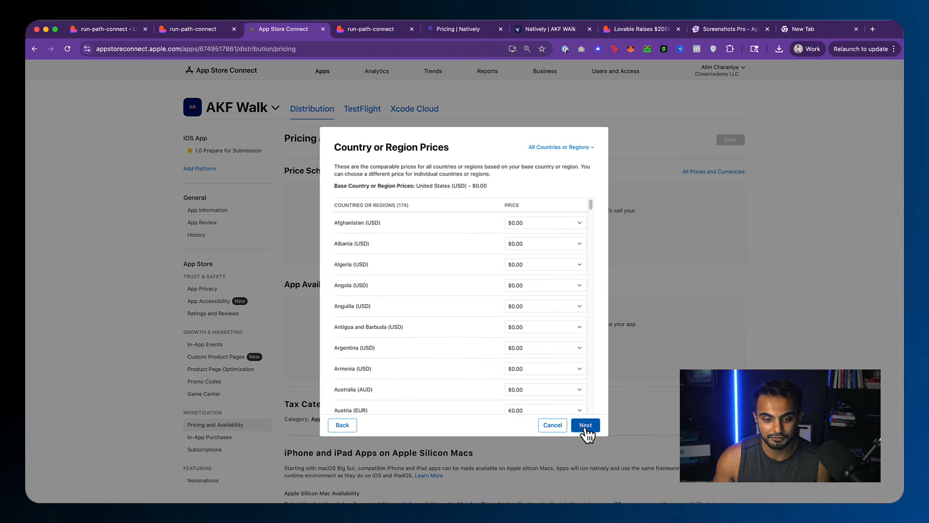
click(585, 428)
click(585, 429)
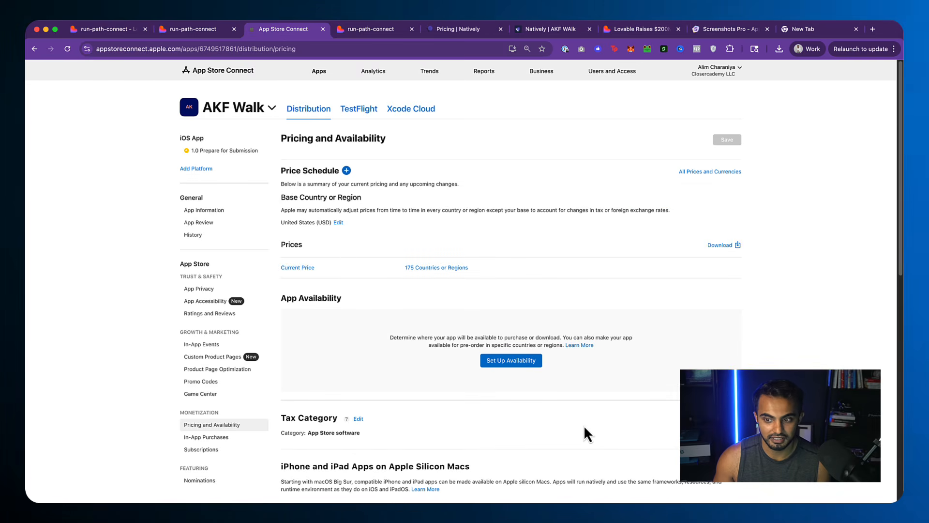
Set up app availability for specific countries or regions, selecting only Canada and the United States, and return to Pricing and Availability
click(504, 359)
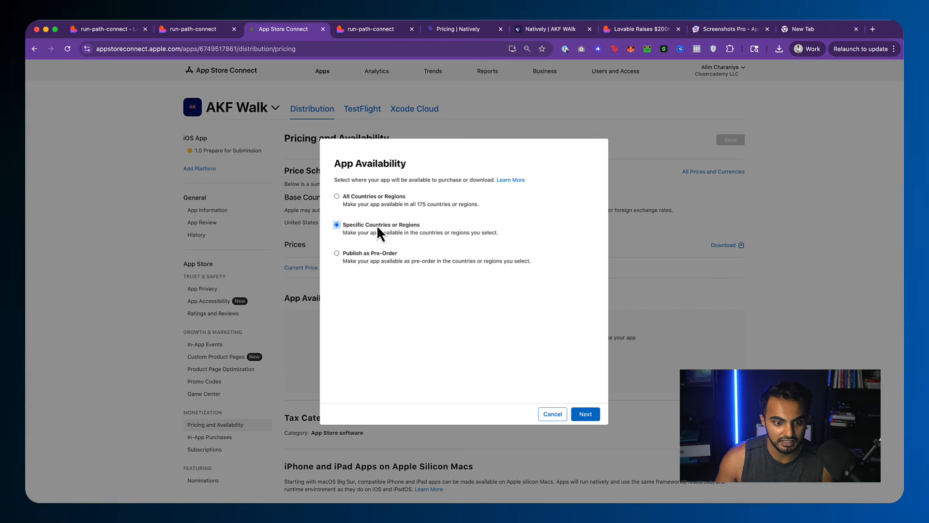
click(578, 413)
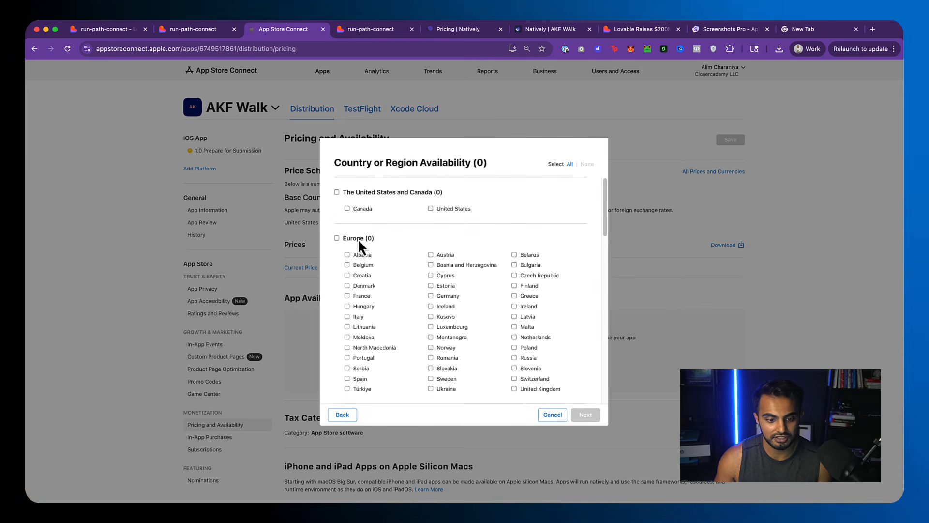
click(347, 209)
click(430, 208)
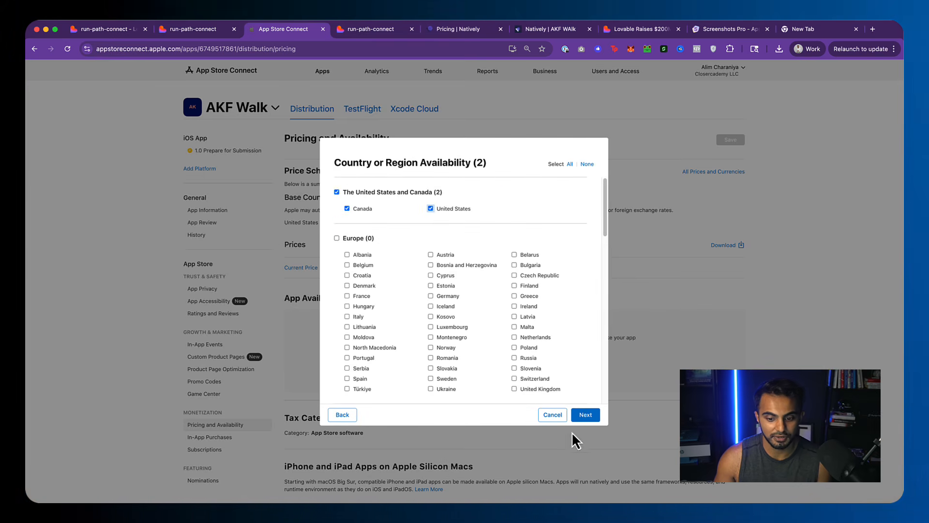
click(585, 415)
click(586, 420)
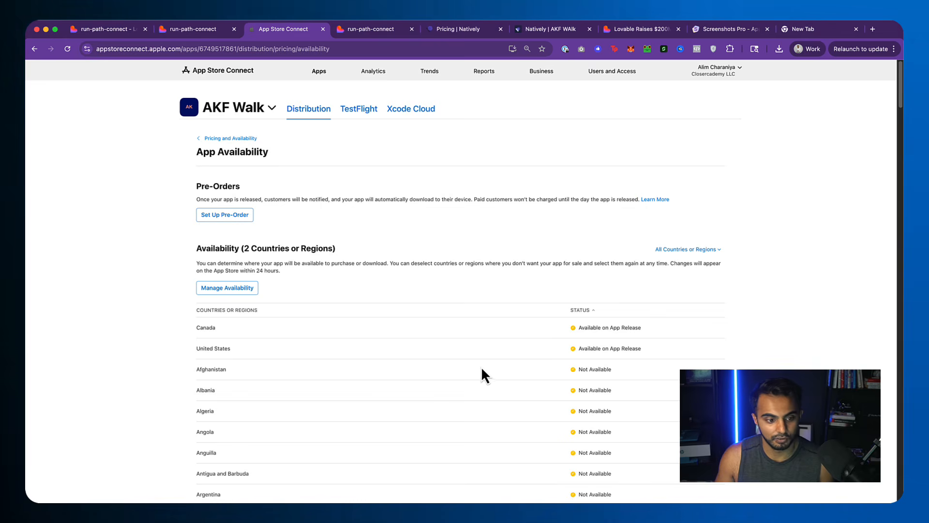
scroll(431, 368, down, 20)
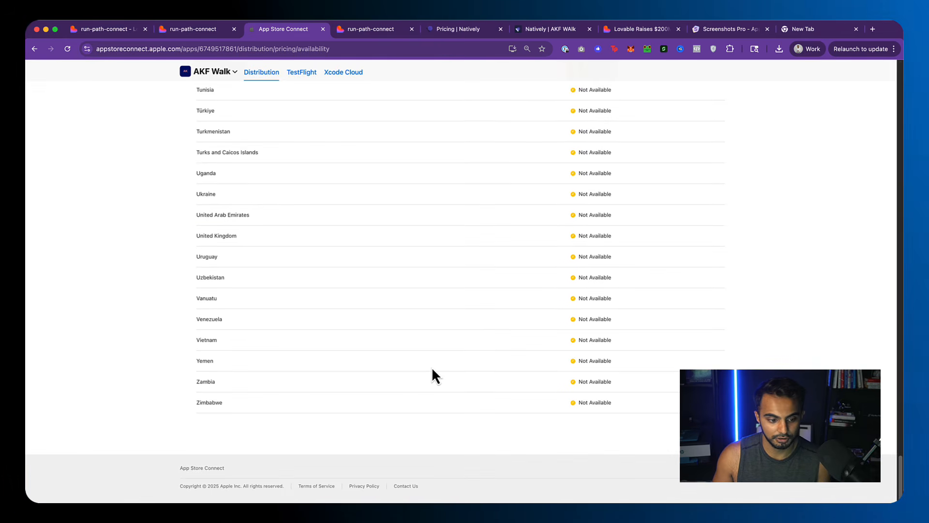
scroll(431, 367, up, 20)
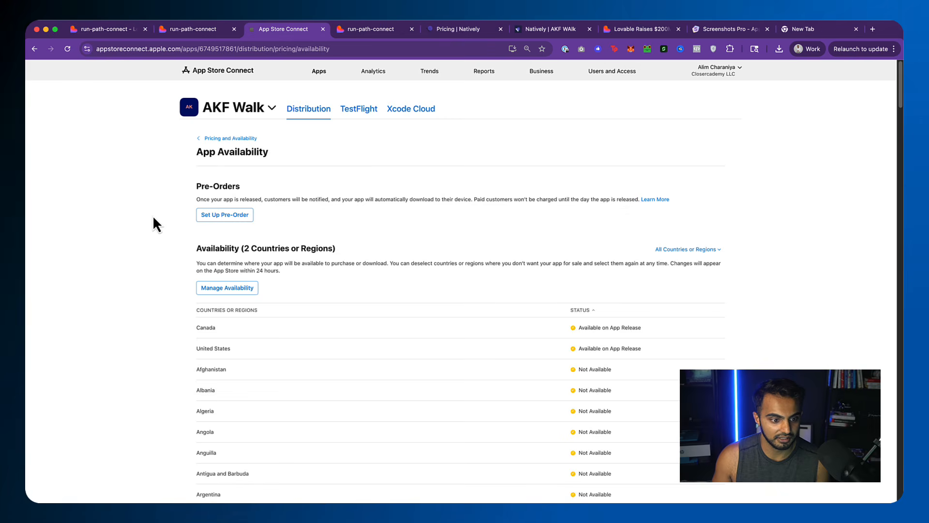
click(213, 139)
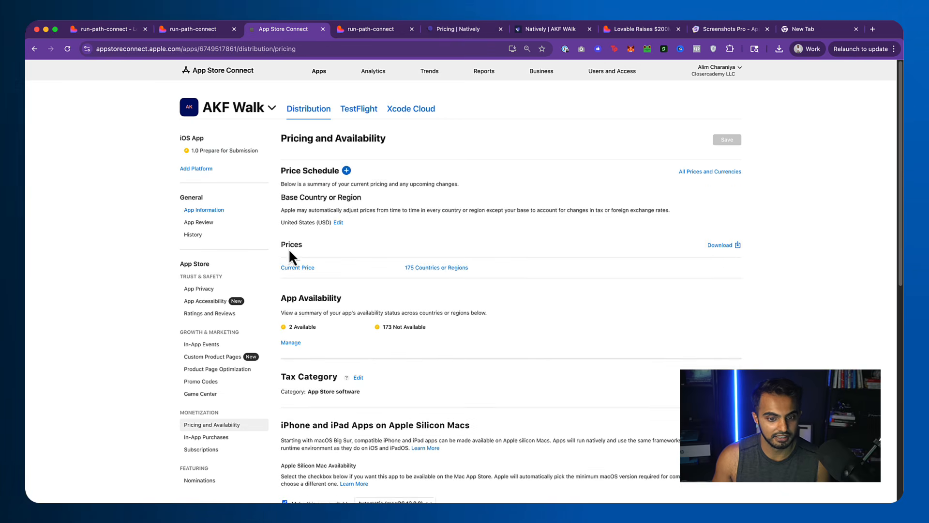
Add iOS App Version 1.0 for review with the currently selected build despite the newer one, and submit it to App Review
scroll(339, 280, down, 2)
scroll(371, 299, down, 4)
scroll(370, 299, up, 5)
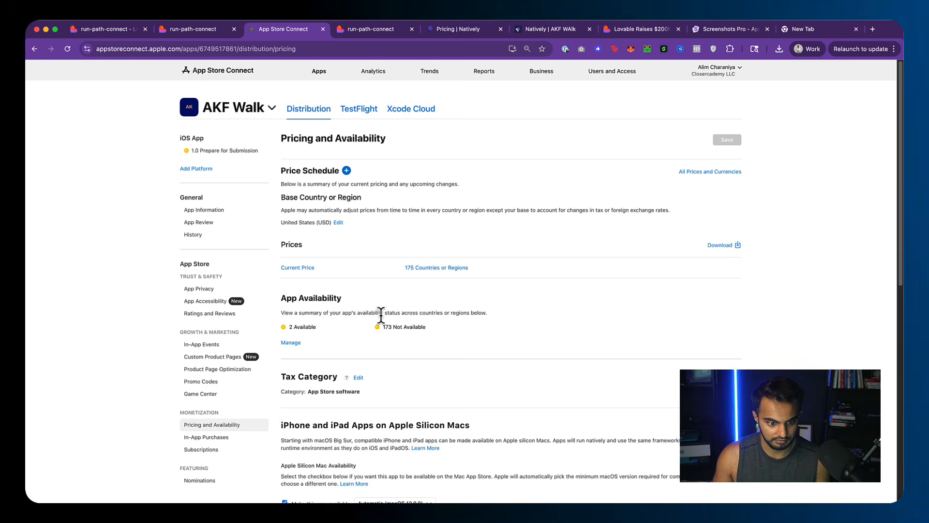
click(193, 150)
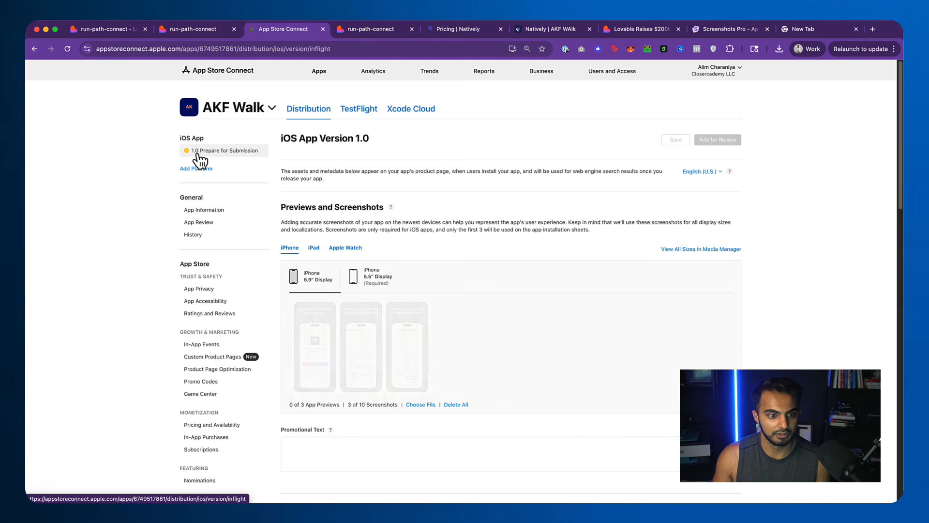
click(720, 141)
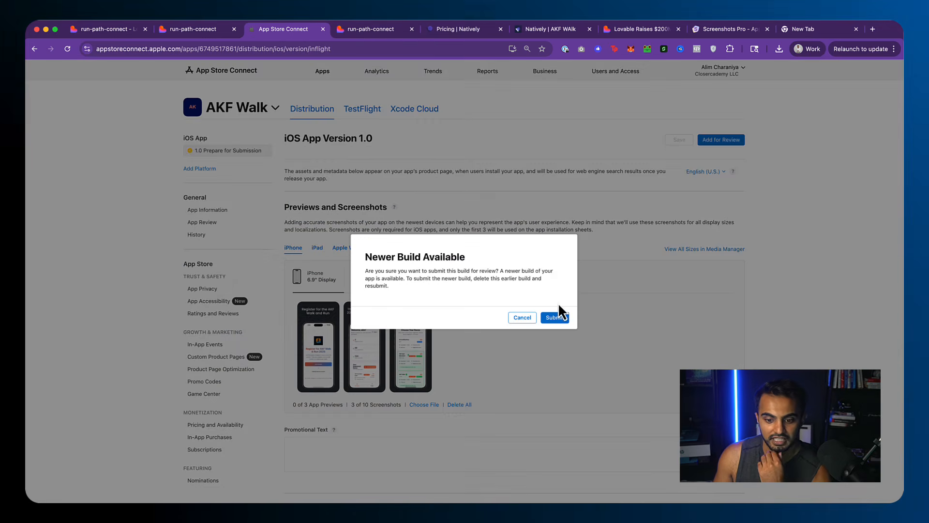
click(554, 316)
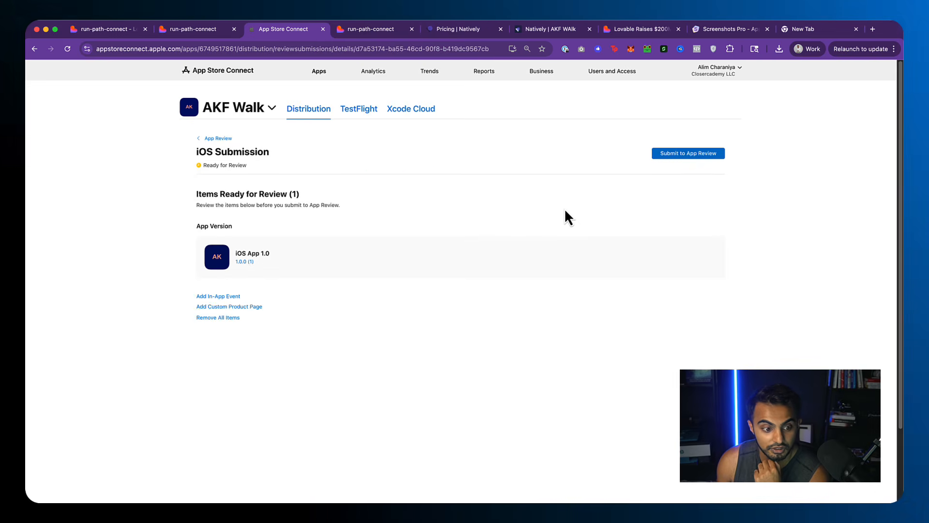
click(672, 152)
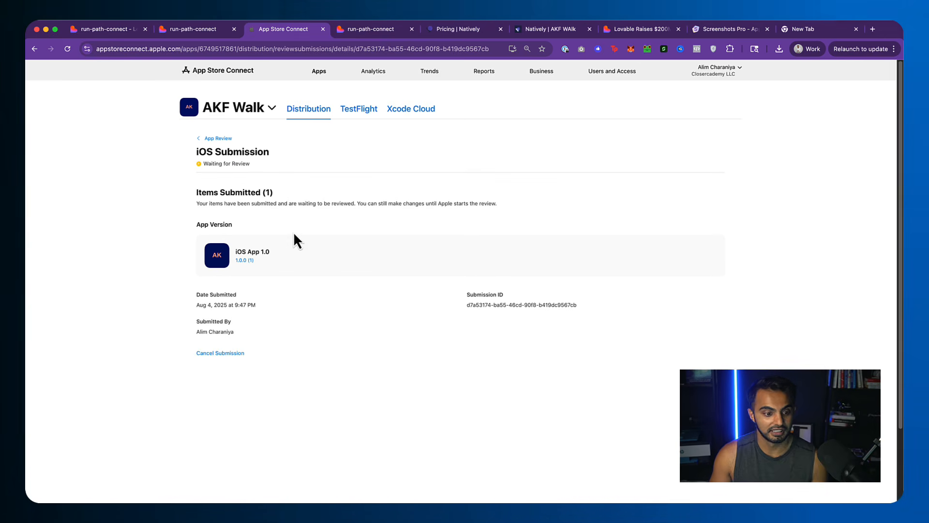
Review the App Review submissions and the version 1.0 listing's screenshots, description, keywords, support URL, build and review information
click(219, 138)
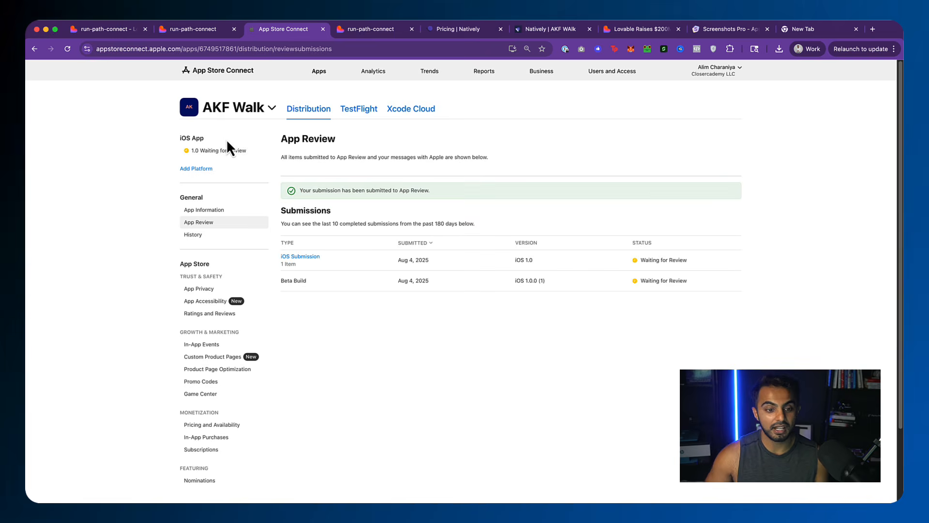
click(228, 151)
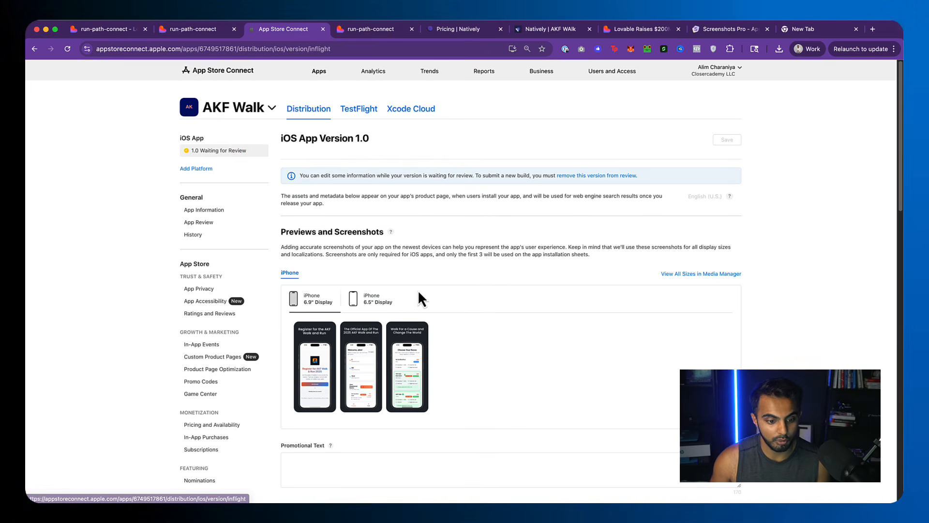
scroll(417, 290, down, 3)
scroll(421, 296, down, 1)
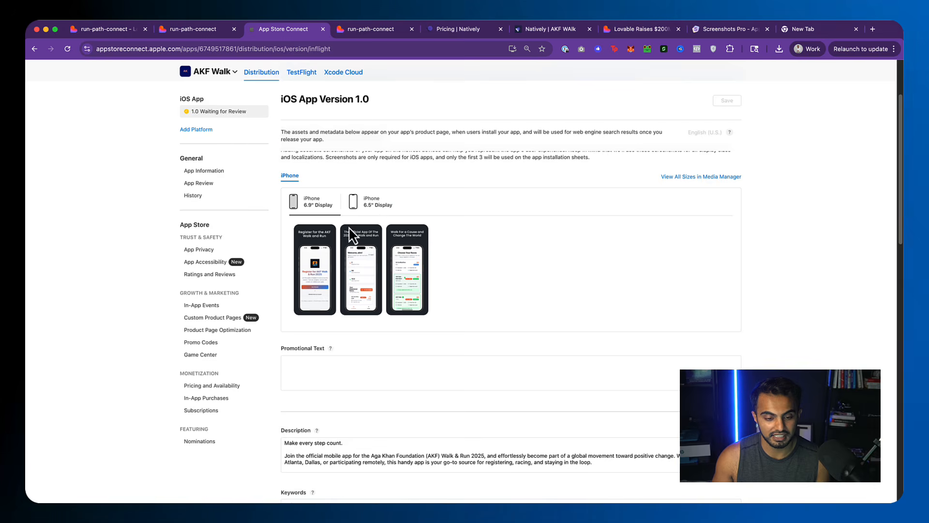
scroll(350, 230, up, 4)
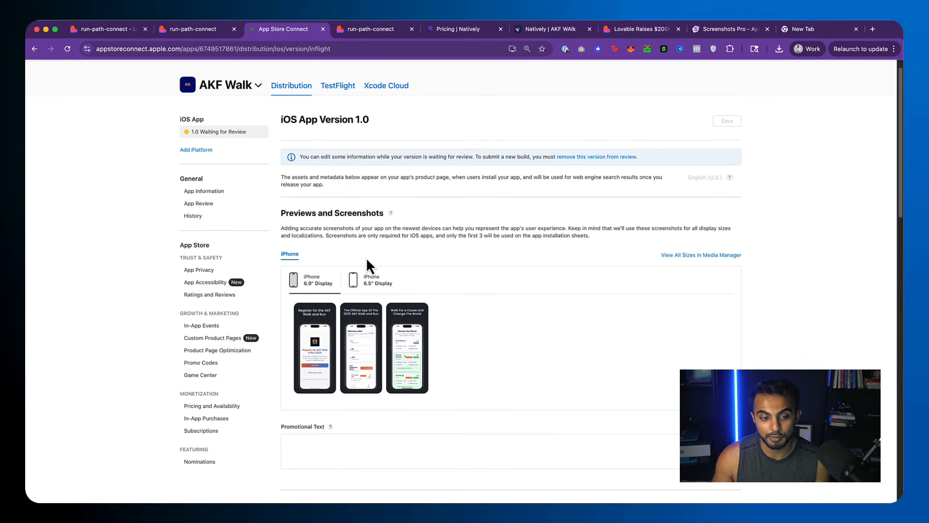
scroll(365, 256, down, 2)
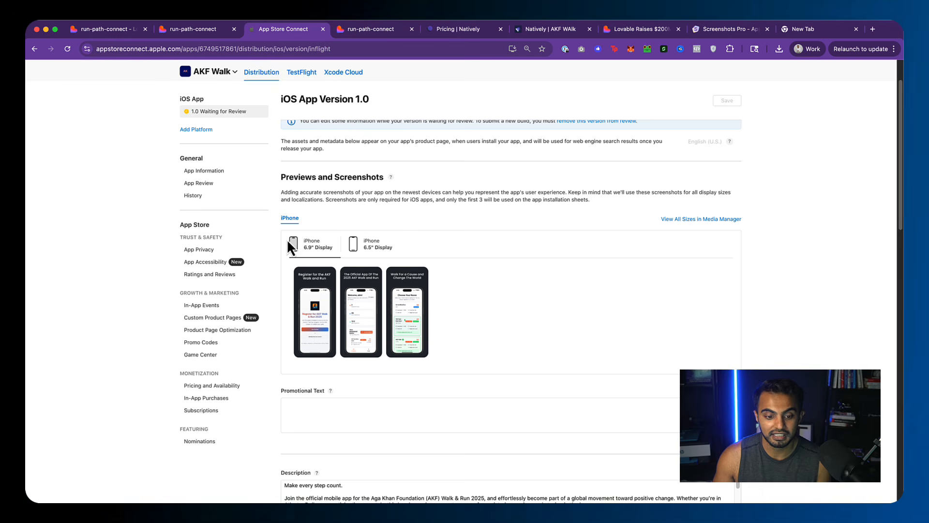
scroll(409, 306, down, 7)
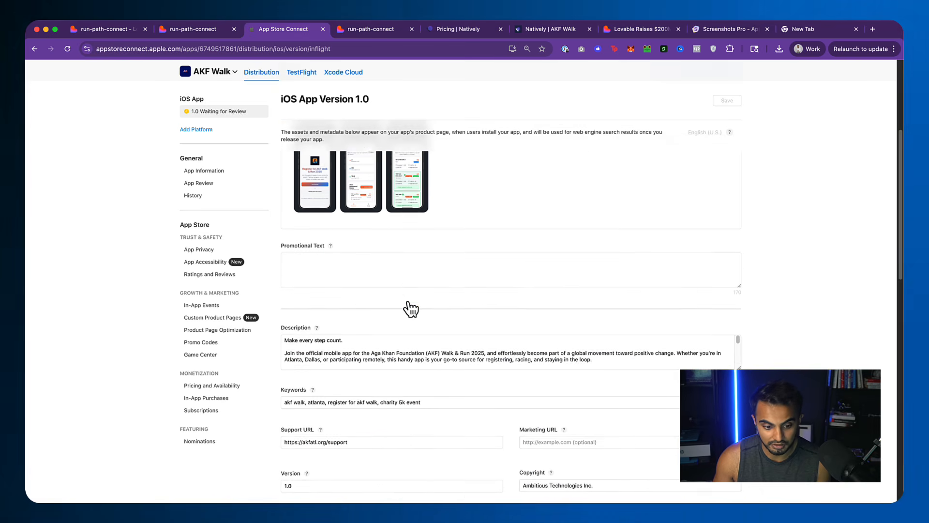
scroll(409, 305, down, 1)
scroll(440, 329, down, 6)
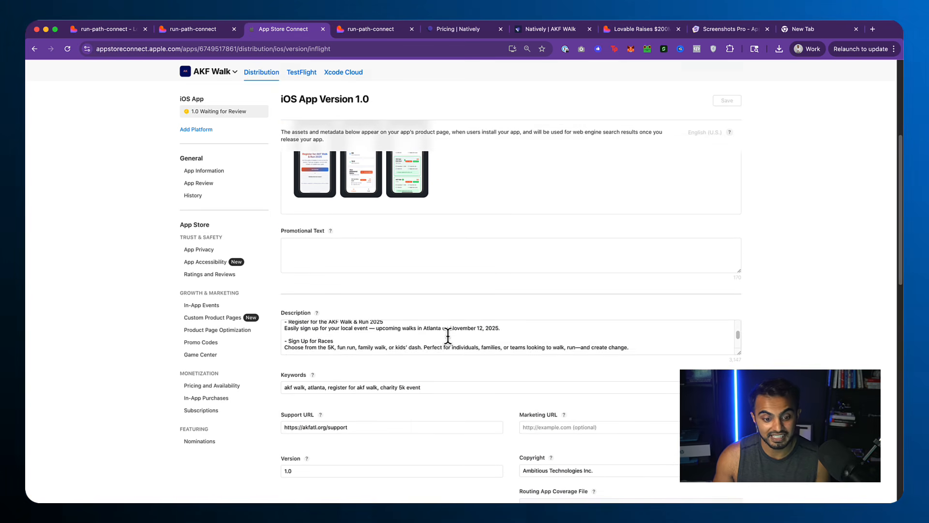
scroll(448, 335, down, 4)
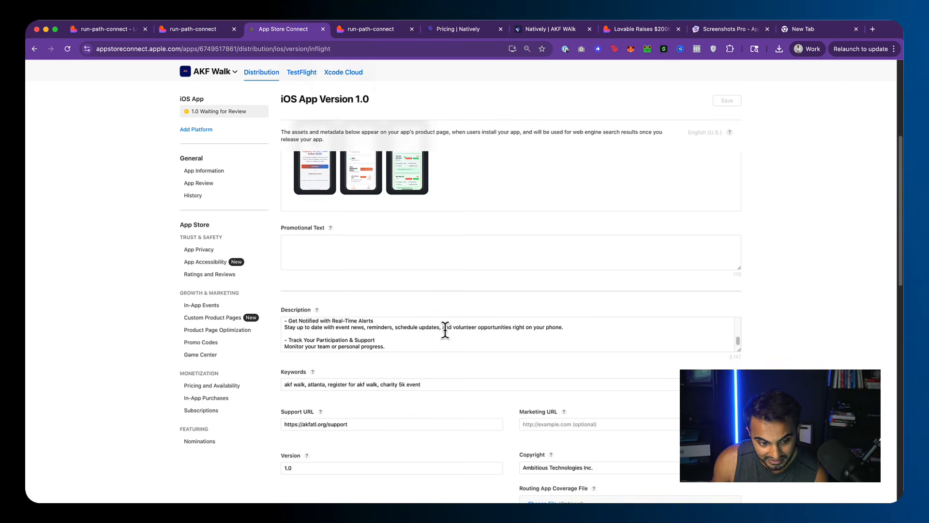
scroll(443, 322, down, 8)
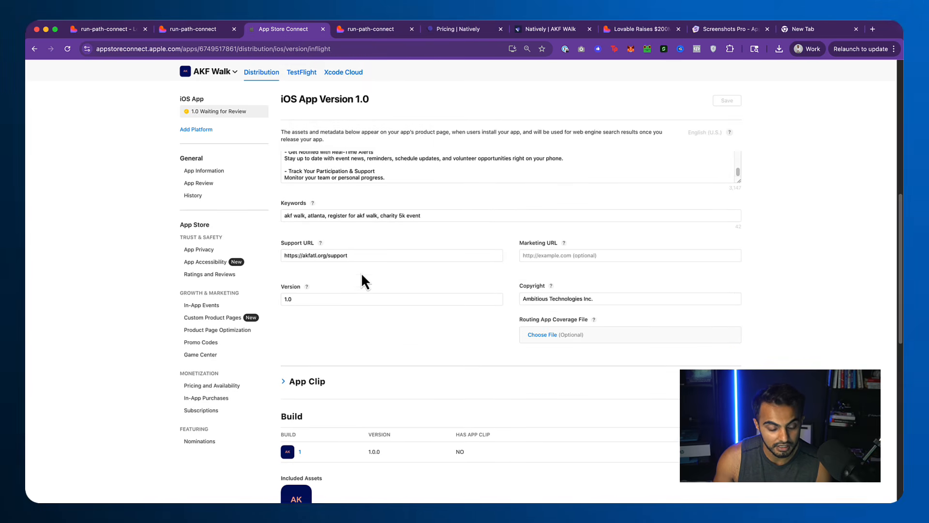
scroll(362, 274, down, 8)
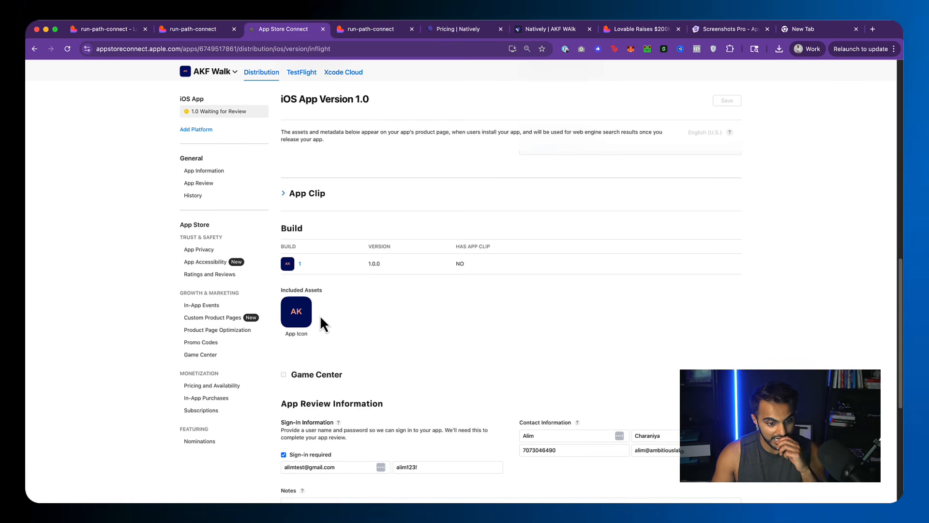
scroll(314, 310, down, 1)
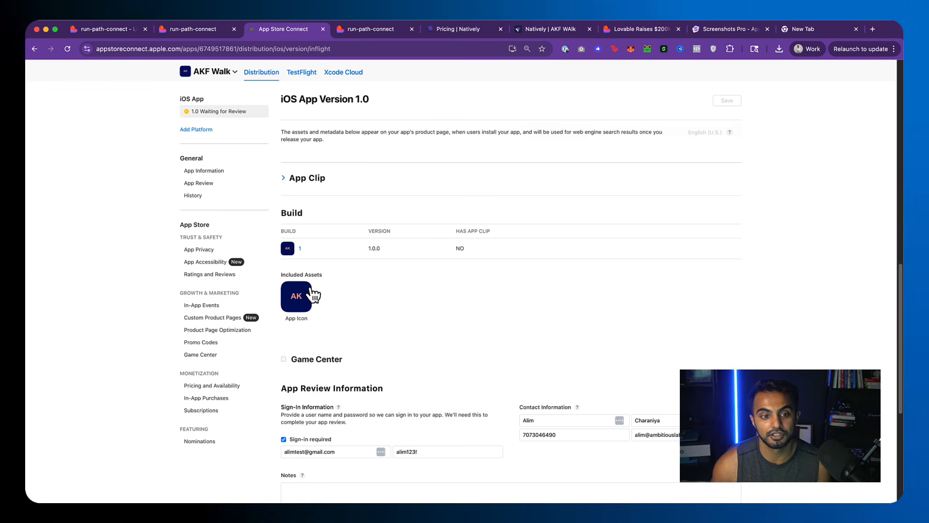
scroll(331, 302, up, 15)
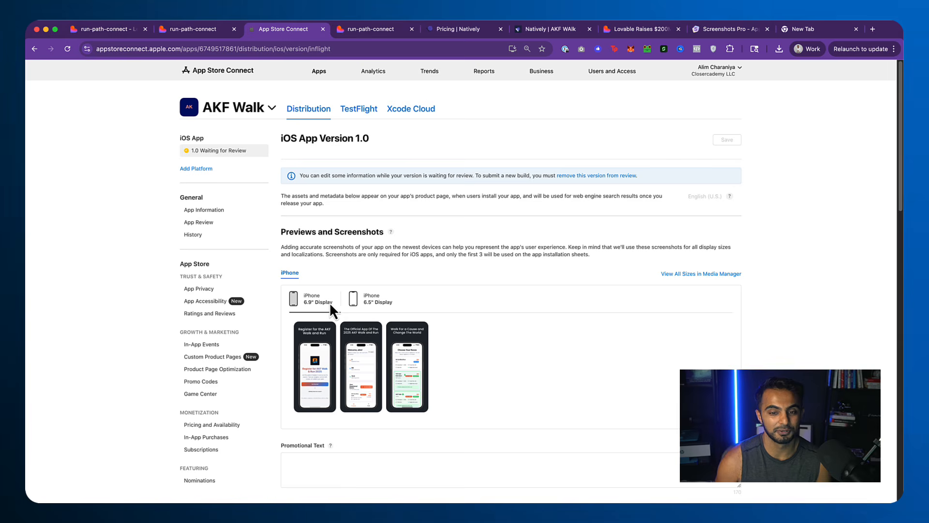
click(306, 111)
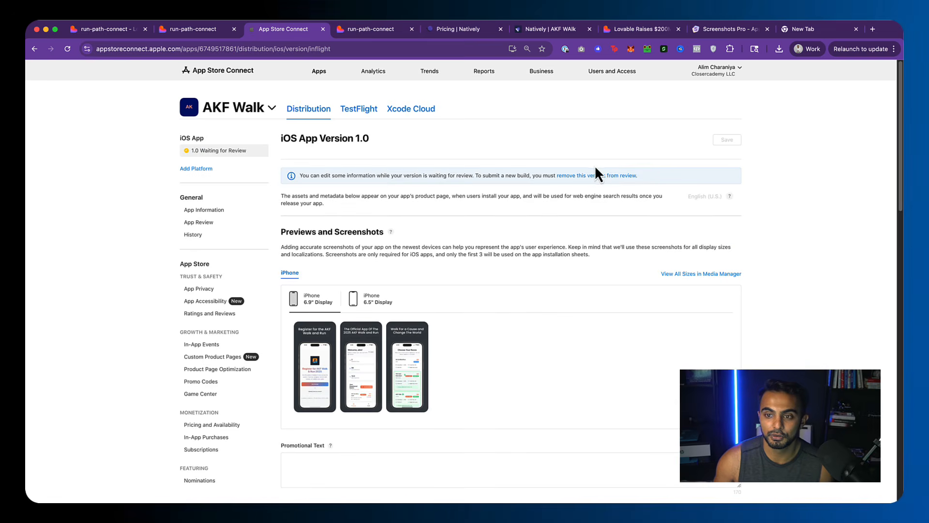
click(670, 14)
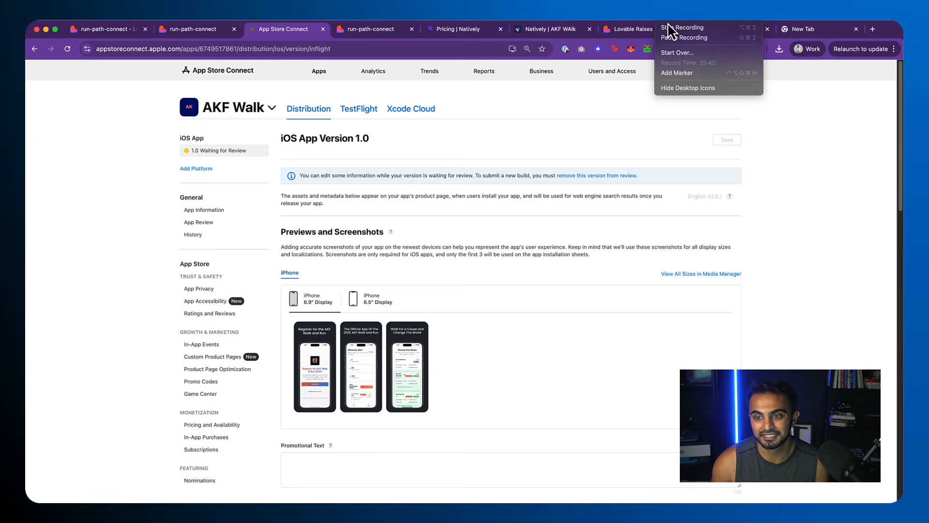